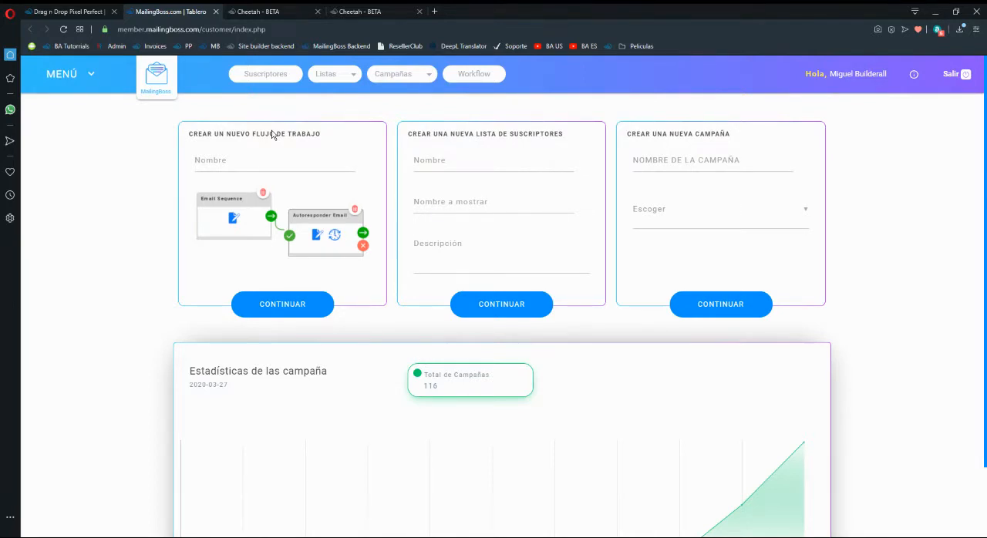
Set the account profile's language to English and save the profile changes.
left_click(850, 77)
left_click(604, 283)
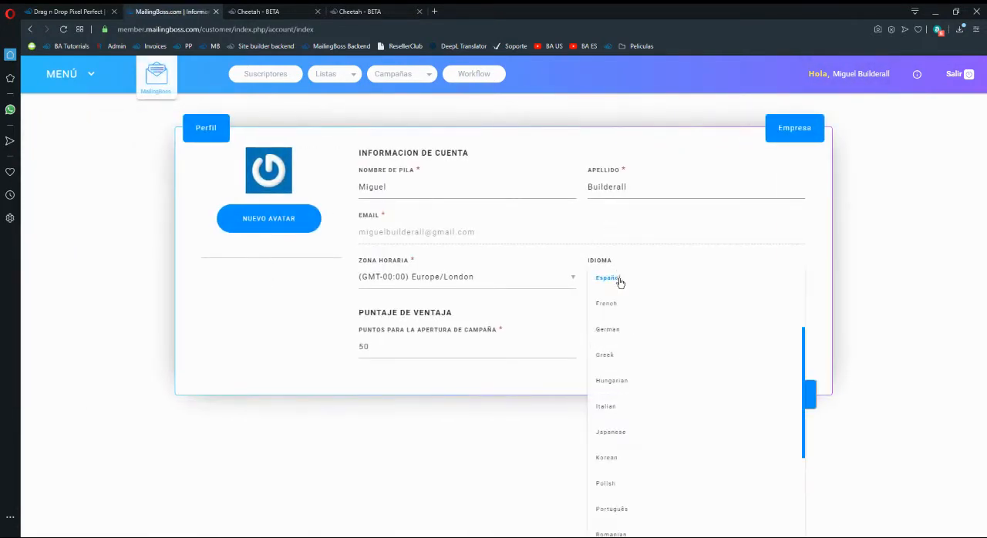
left_click(622, 292)
left_click(766, 386)
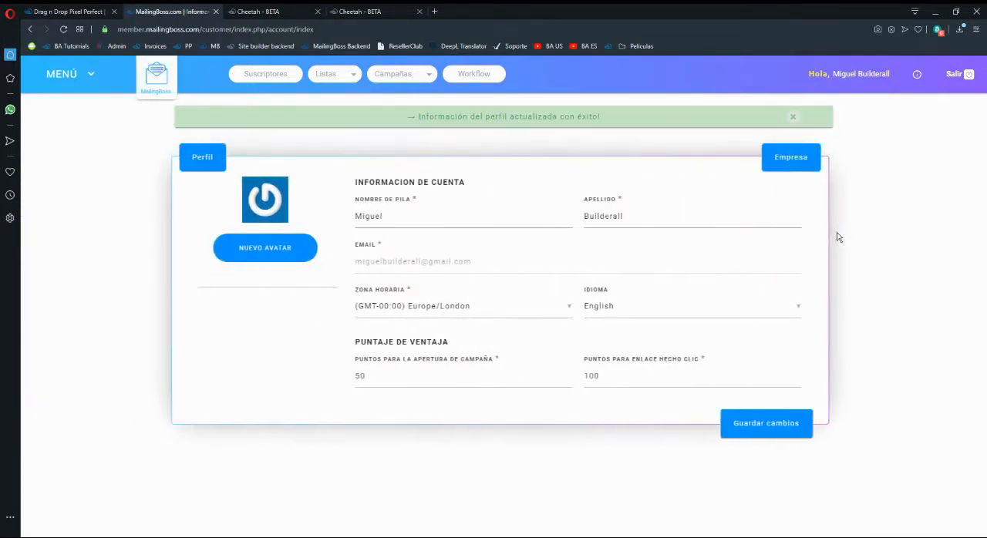
Open the "asdadsasd" subscriber list for editing and set its name to "Funnel #1".
left_click(346, 74)
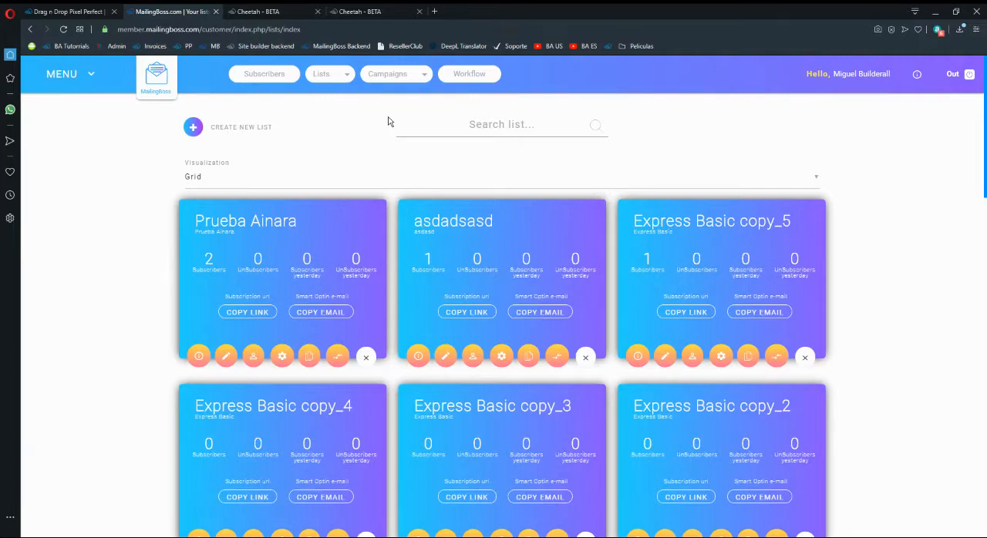
left_click(446, 355)
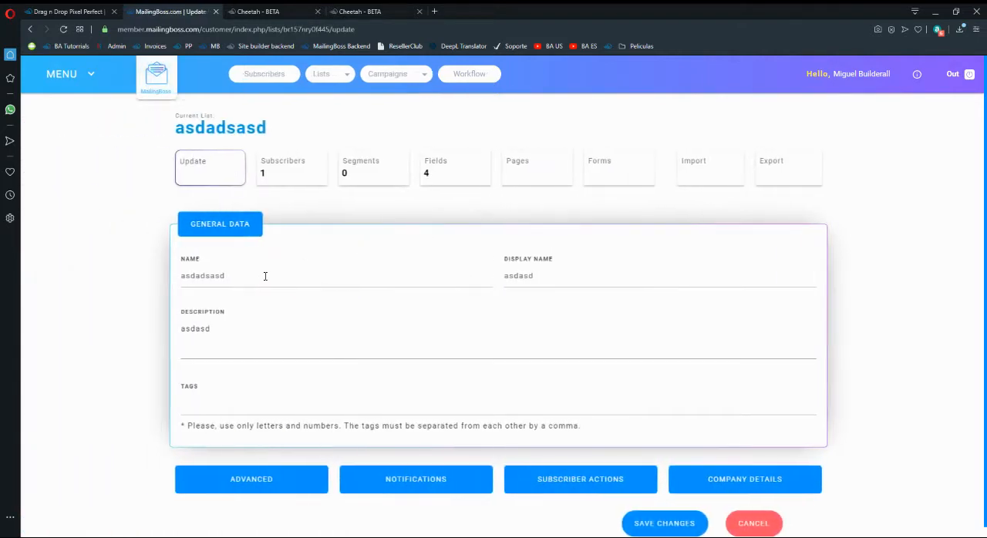
left_click_drag(267, 275, 121, 284)
type("Funnel ")
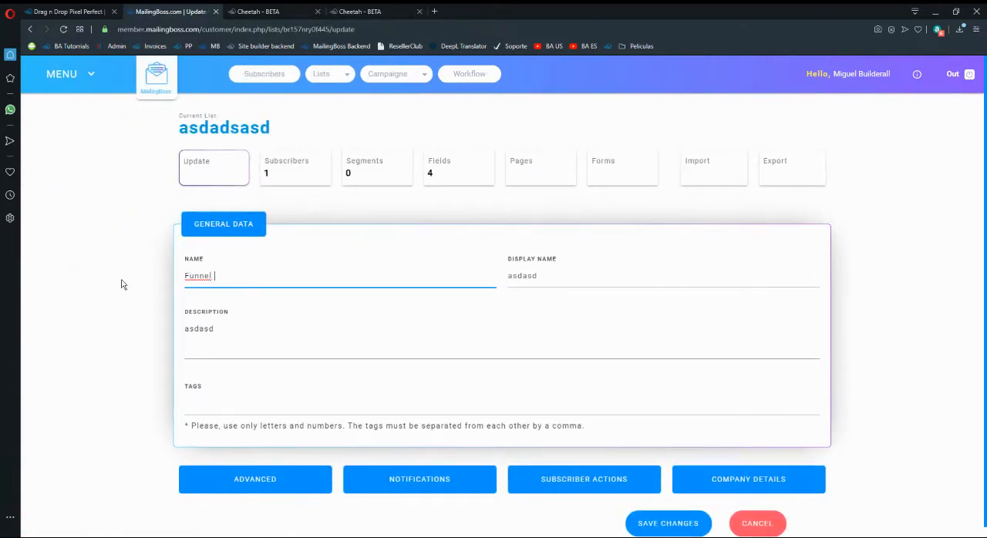
type("S1")
key("BackSpace")
key("BackSpace")
type("#1")
Copy the list name "Funnel #1" into the display name and replace the description with it.
key("ctrl+a")
key("ctrl+c")
key("Tab")
key("ctrl+v")
key("Tab")
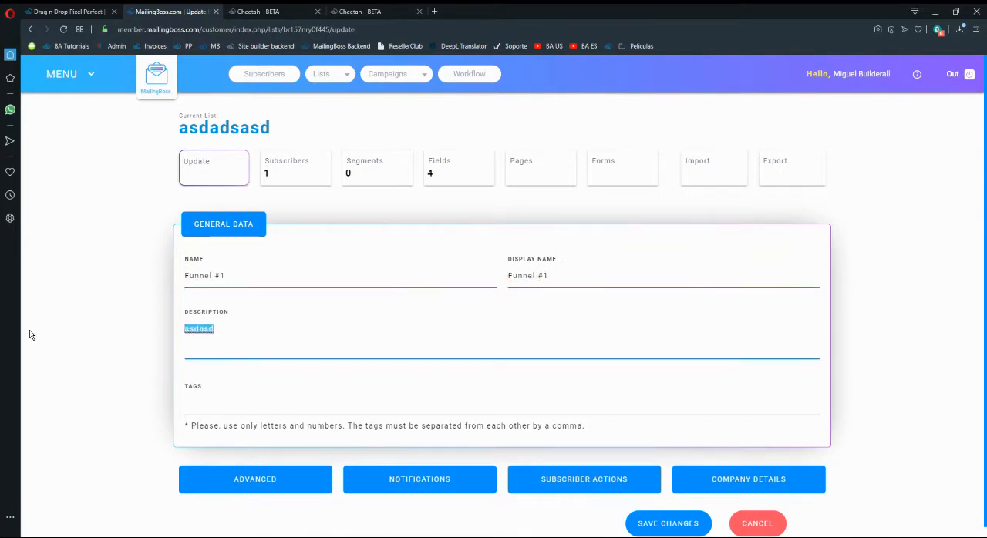
key("ctrl+v")
Expand the list's Advanced settings for review and save the list changes.
scroll(226, 389, "down", 1)
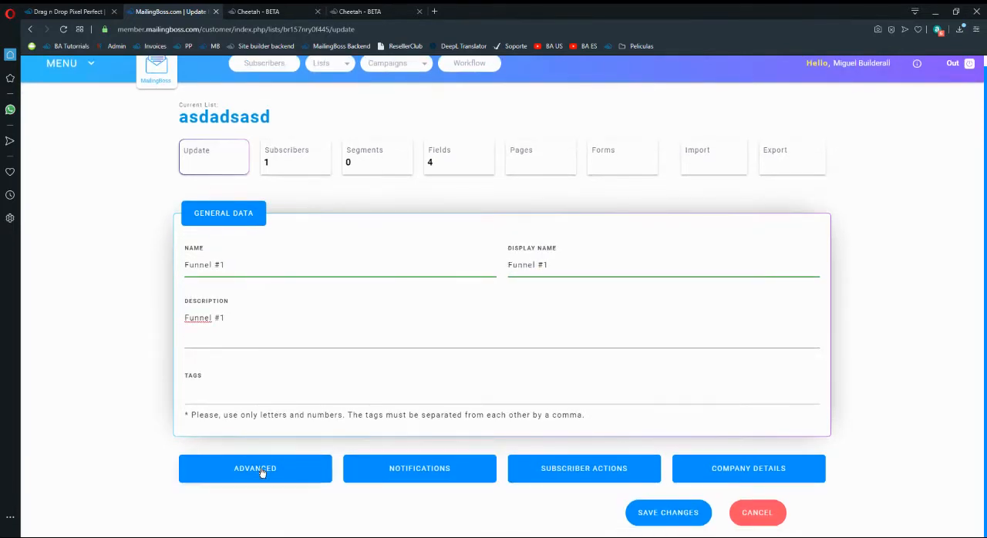
left_click(260, 471)
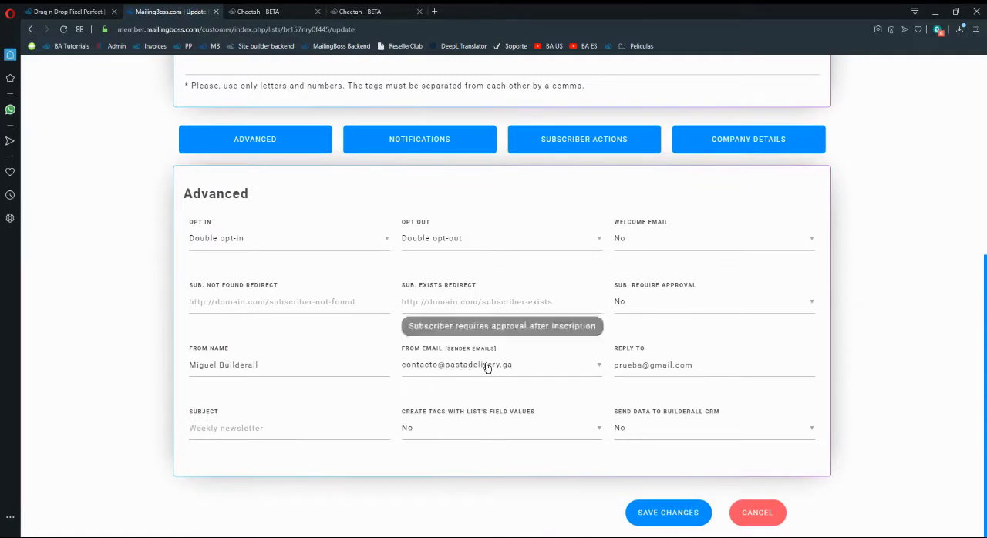
scroll(499, 368, "up", 1)
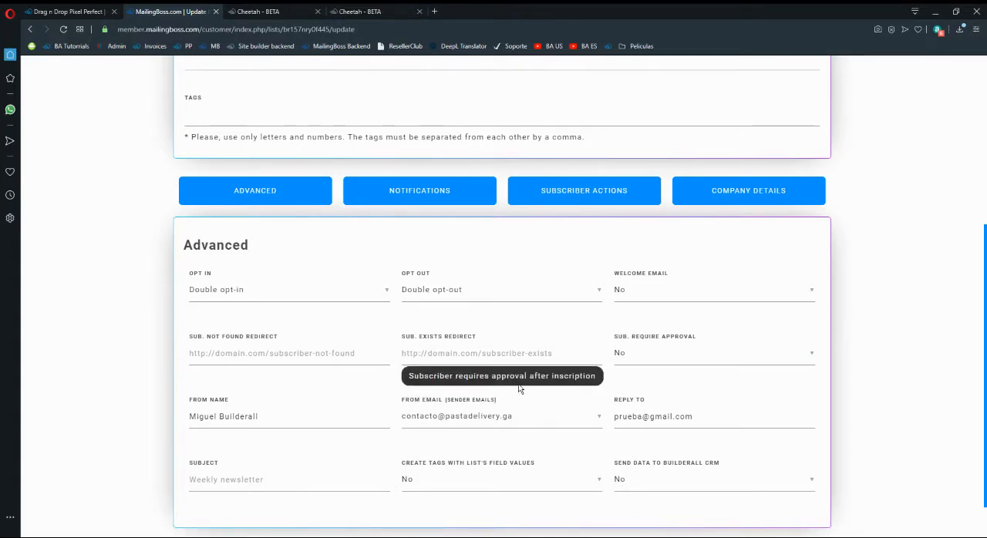
scroll(797, 432, "down", 1)
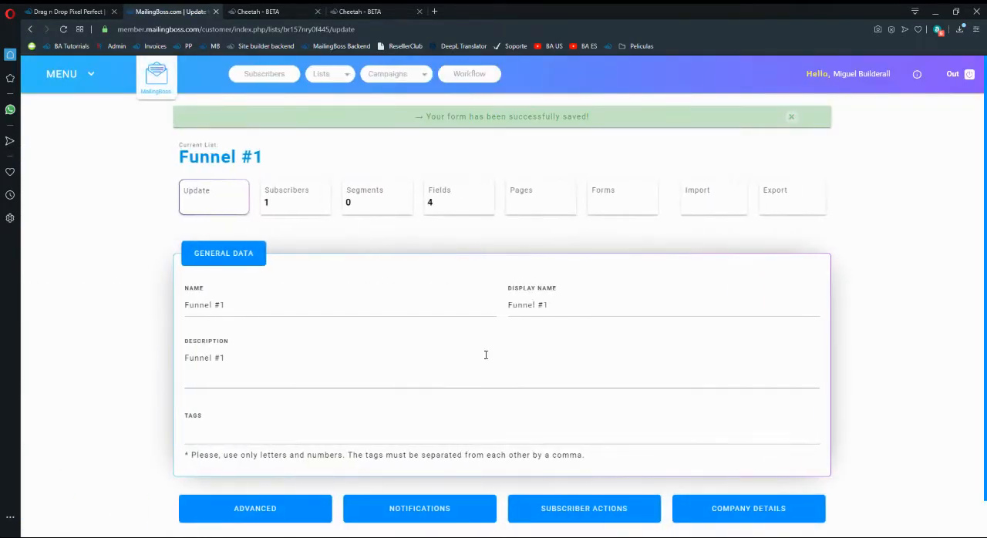
Open the custom fields of the Funnel #1 list and remove the "Terms of Use and Privacy Policy" checkbox field.
left_click(456, 202)
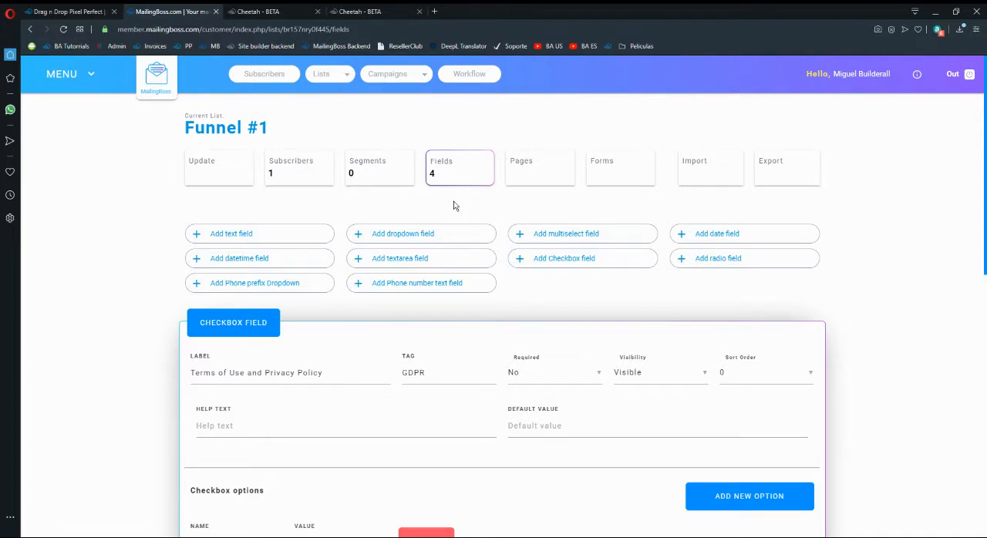
scroll(453, 206, "down", 3)
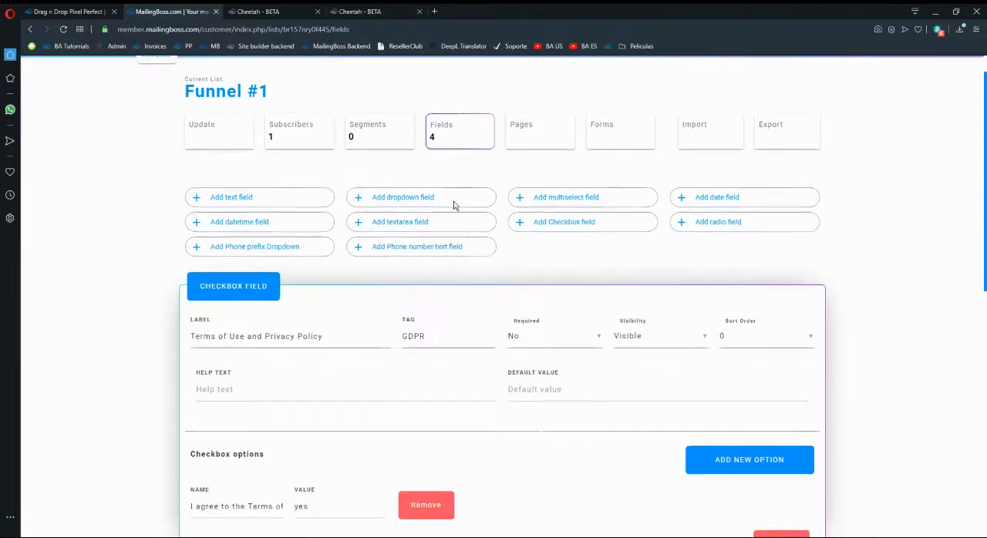
left_click(778, 324)
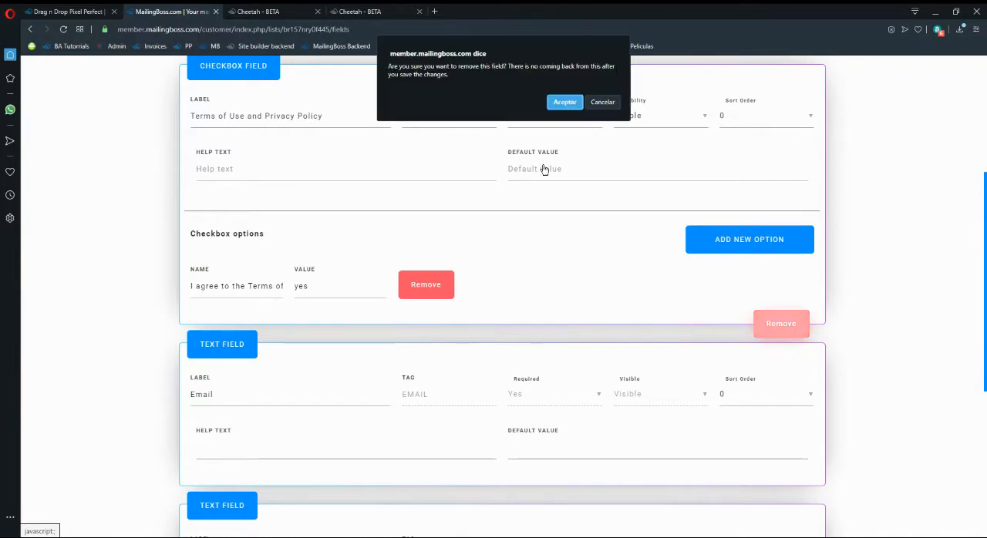
left_click(566, 103)
Remove the "Last name" text field from the list's fields and confirm the removal.
scroll(327, 291, "down", 1)
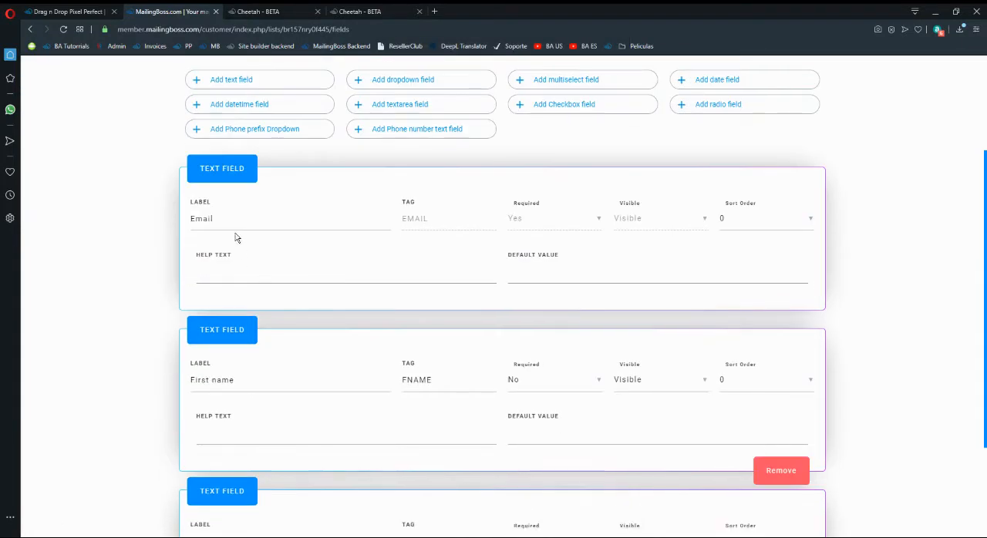
scroll(236, 236, "down", 2)
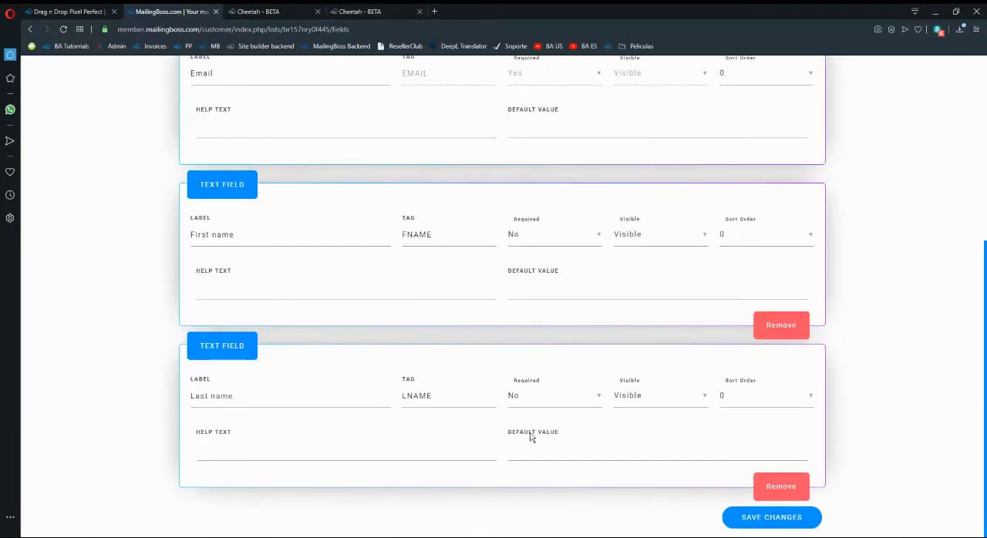
left_click(779, 486)
left_click(563, 101)
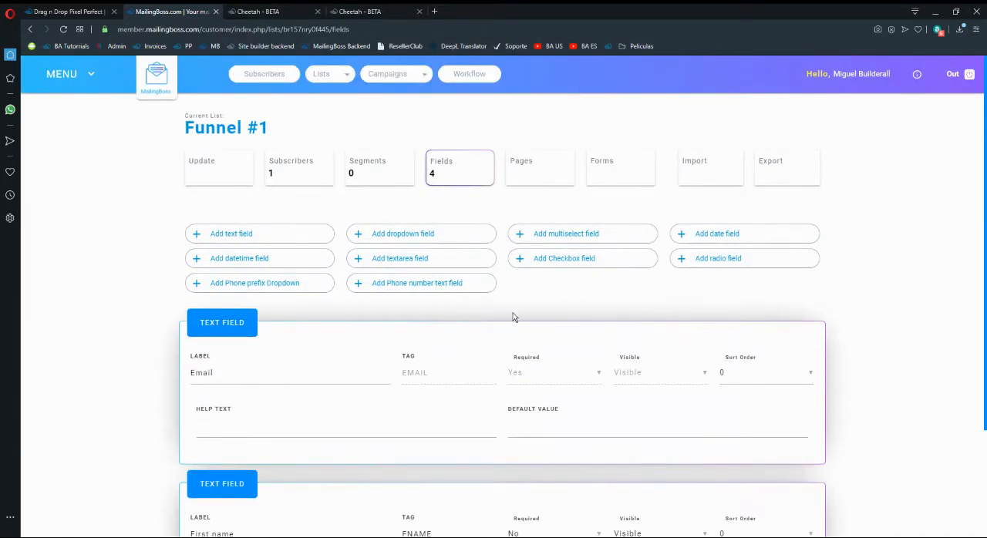
Add a phone prefix dropdown field and a phone number text field to the list.
left_click(270, 284)
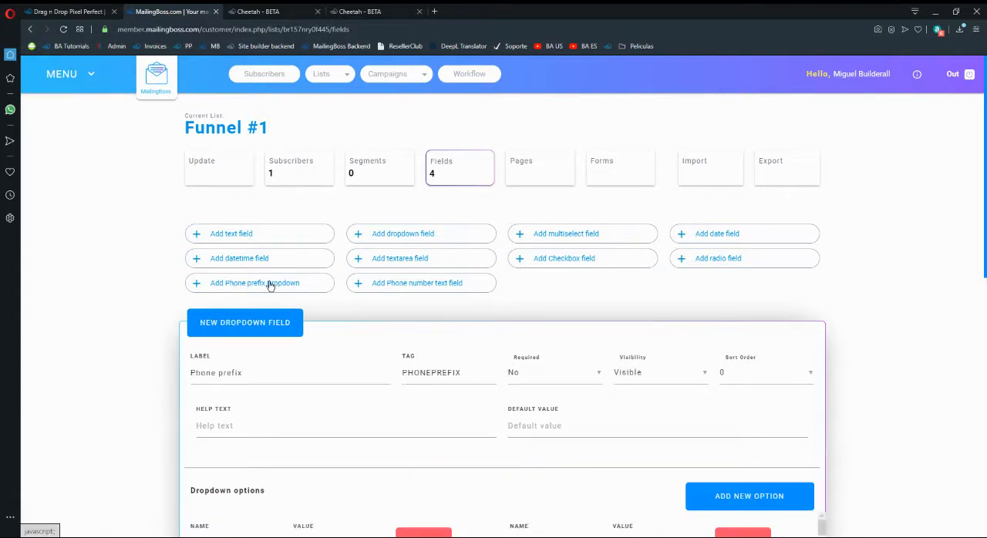
left_click(429, 284)
scroll(555, 303, "down", 5)
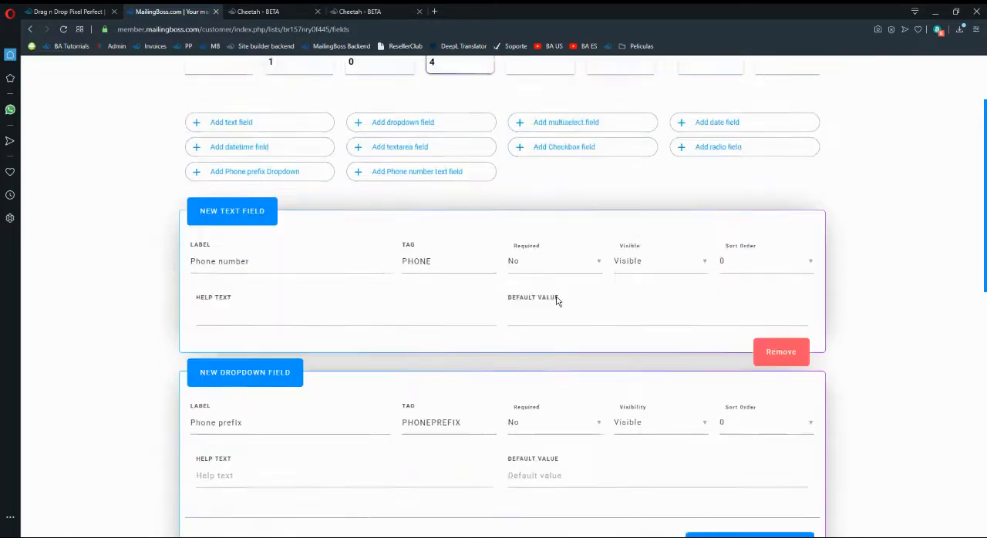
Review the country names and prefix values offered in the Phone prefix dropdown field, from the start to the end of the list.
scroll(458, 394, "down", 6)
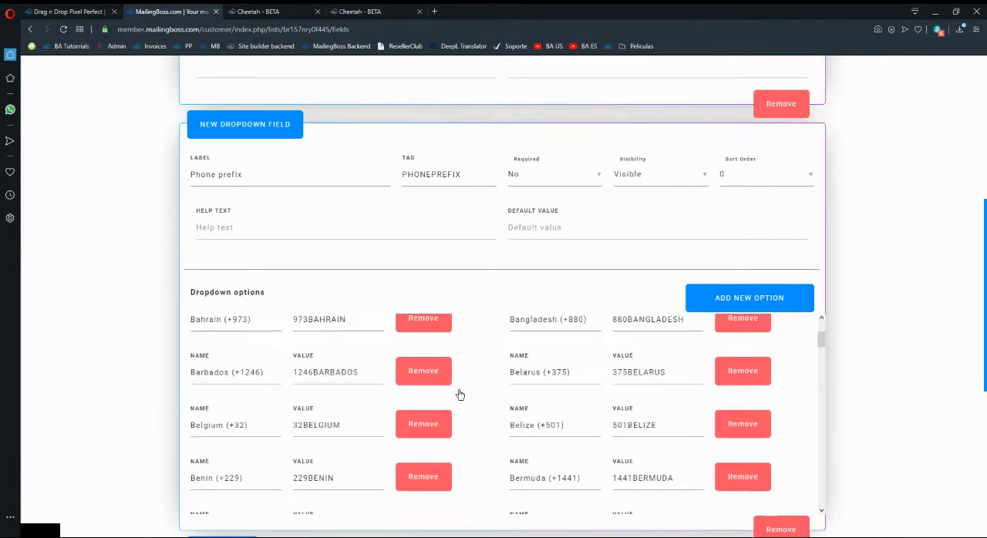
scroll(646, 371, "down", 3)
scroll(637, 269, "down", 2)
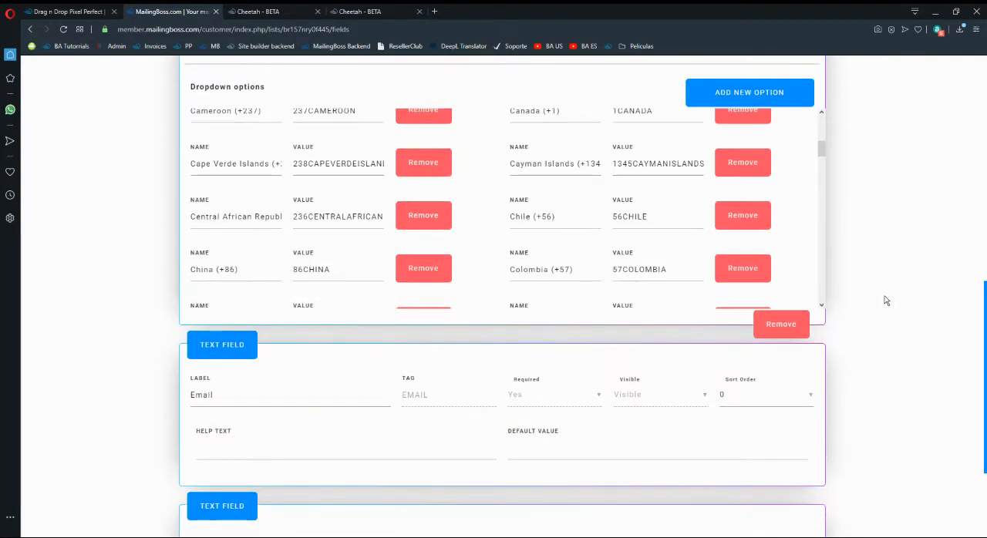
scroll(511, 300, "up", 1)
scroll(511, 315, "down", 10)
scroll(517, 315, "down", 1)
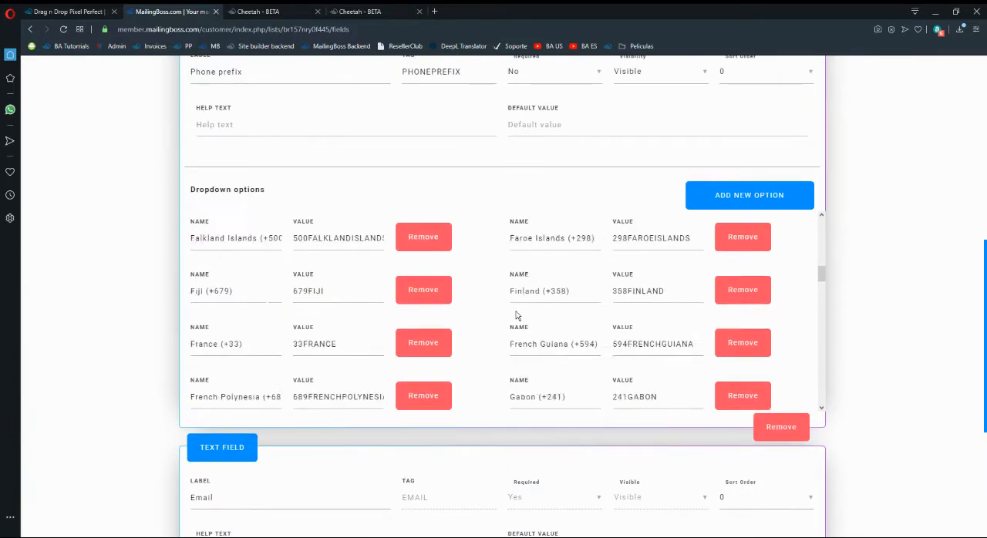
scroll(517, 316, "up", 10)
scroll(517, 316, "up", 2)
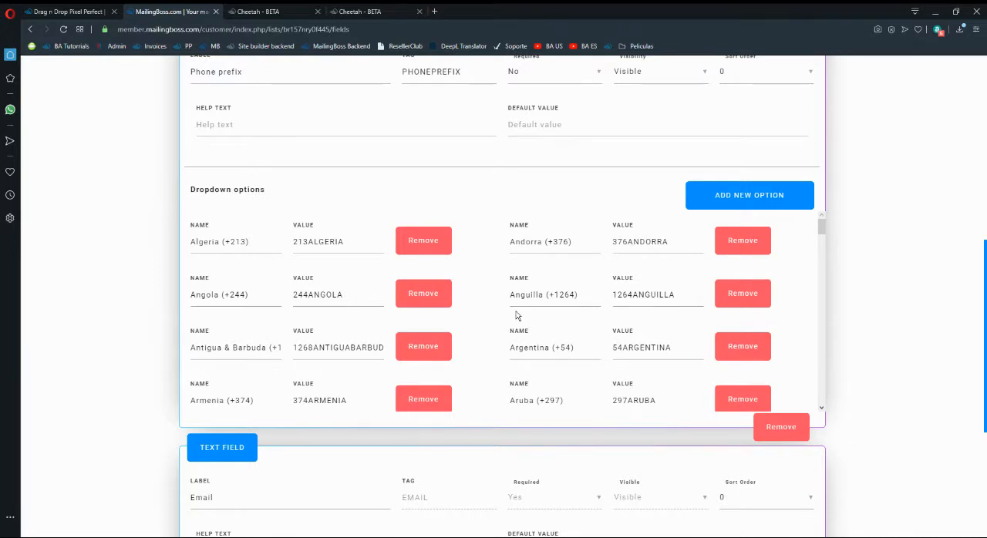
scroll(501, 290, "up", 1)
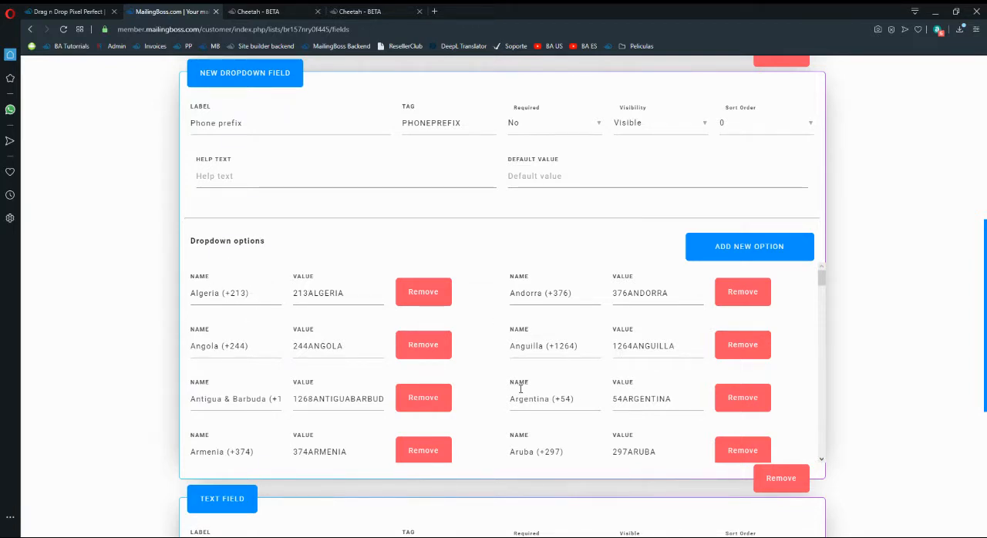
scroll(326, 337, "down", 10)
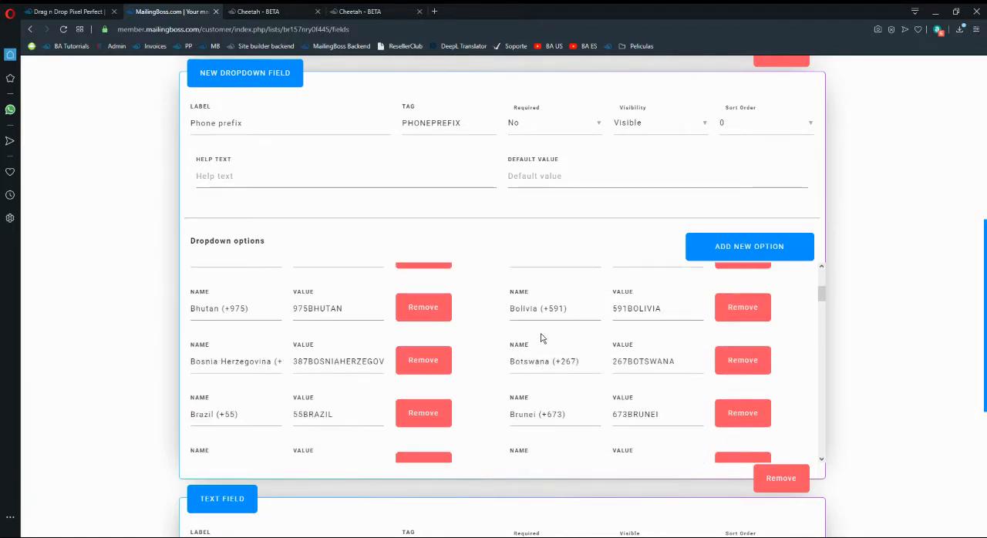
scroll(542, 338, "down", 20)
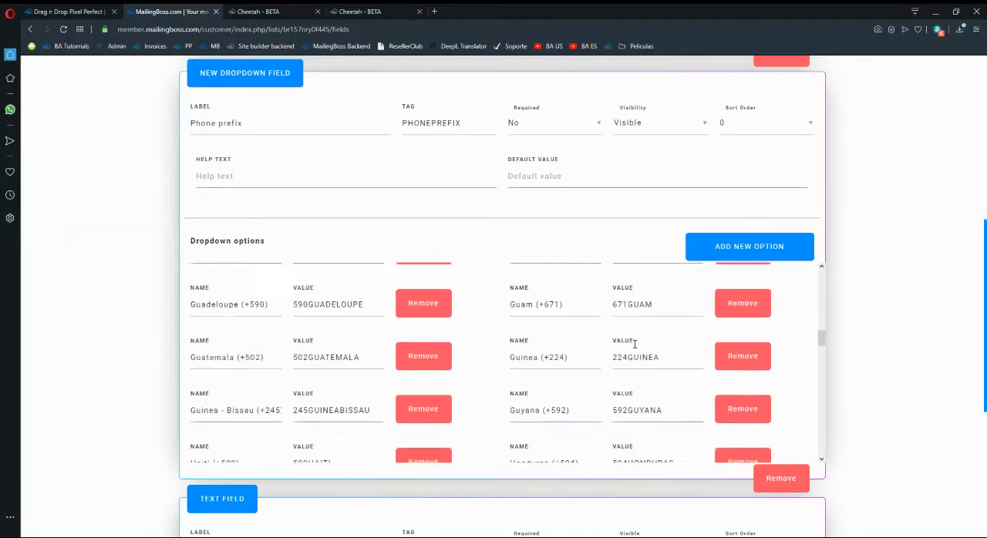
scroll(634, 344, "down", 20)
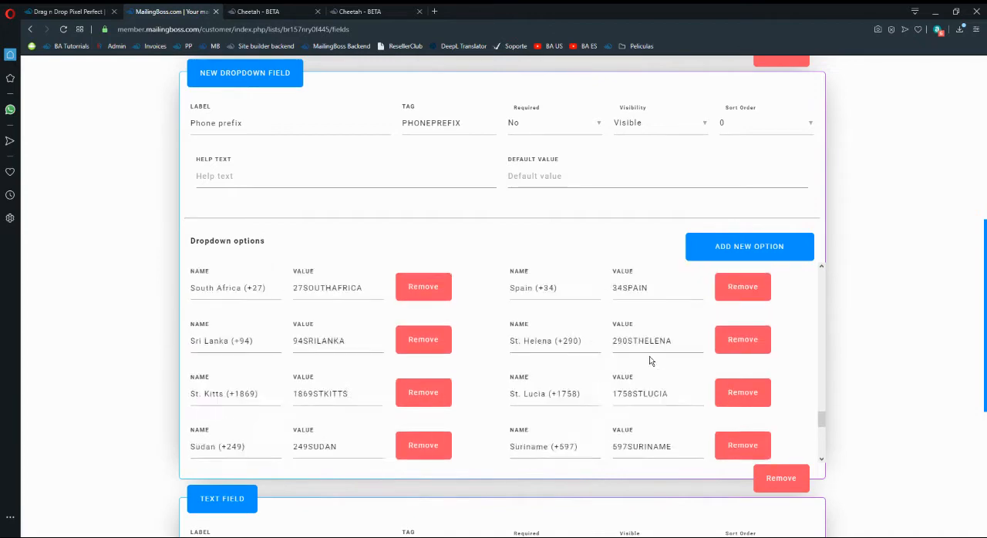
scroll(648, 369, "down", 3)
scroll(645, 324, "up", 5)
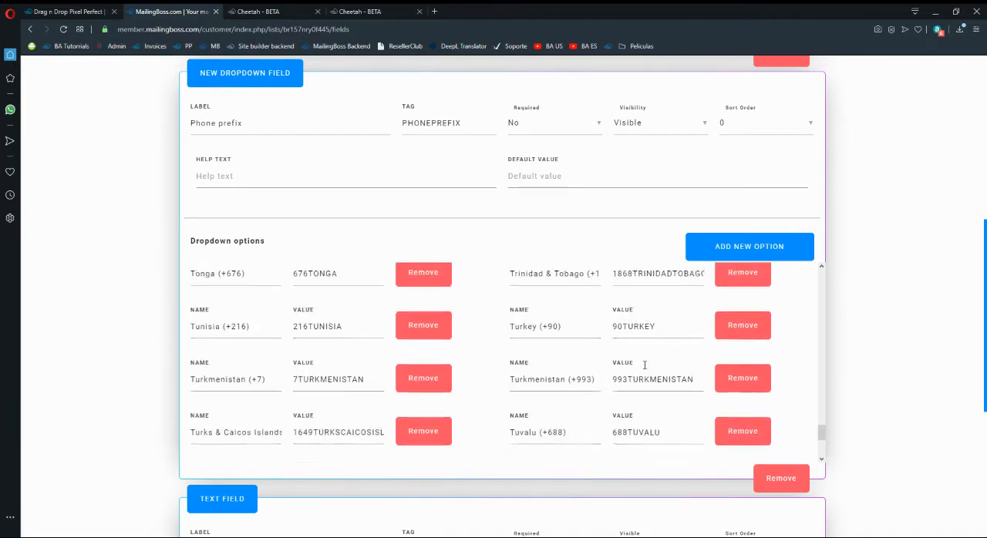
scroll(570, 352, "up", 10)
scroll(460, 363, "up", 20)
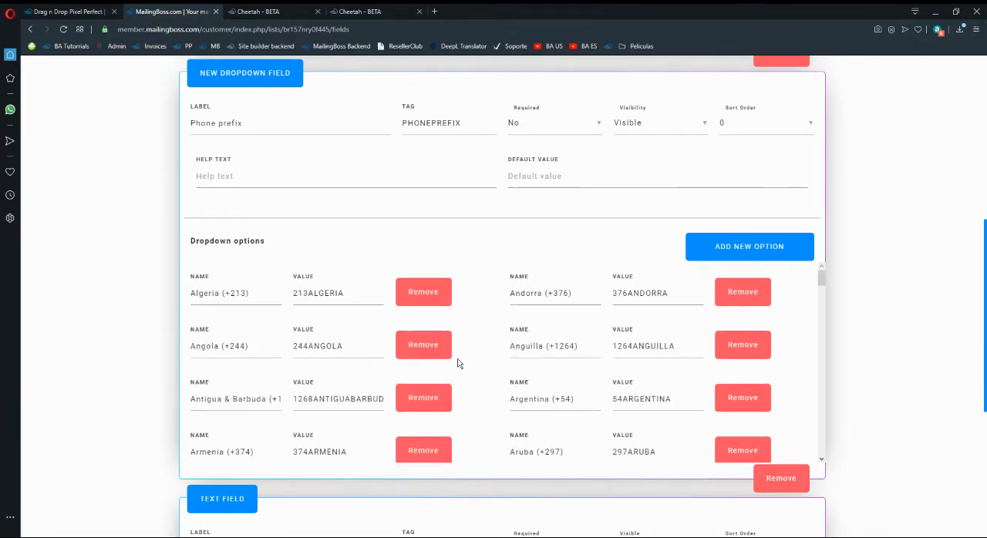
Find the Italy entry among the Phone prefix field's dropdown options.
scroll(250, 330, "down", 3)
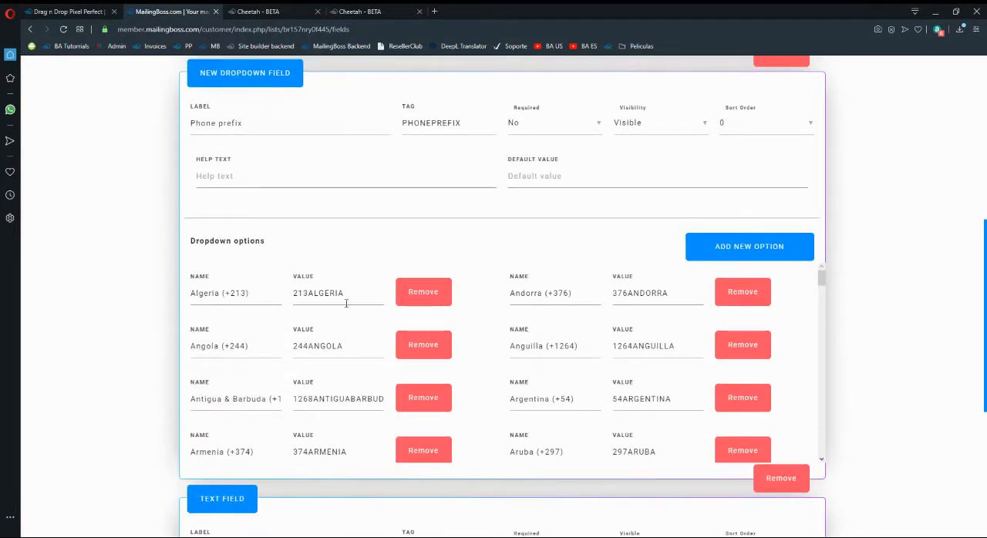
scroll(379, 342, "down", 15)
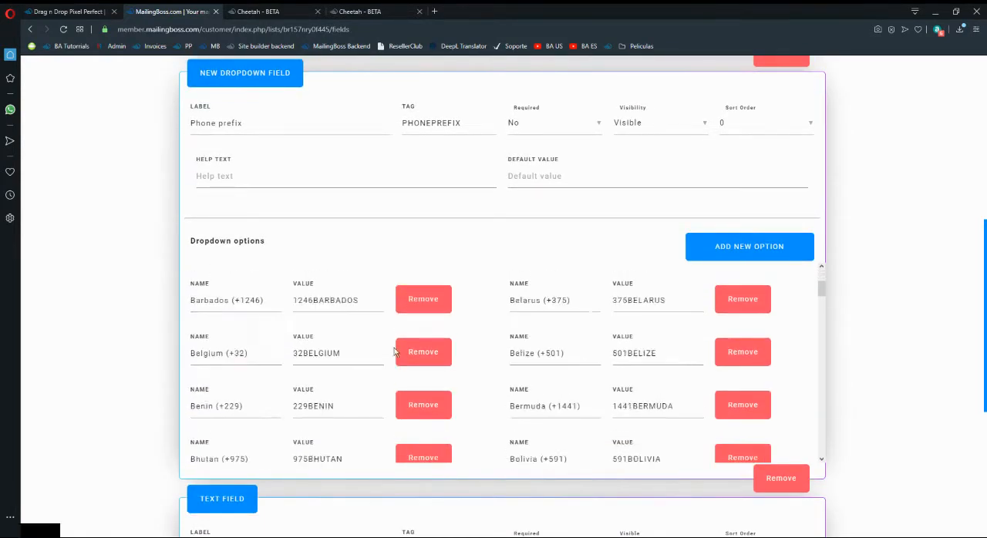
scroll(588, 352, "down", 15)
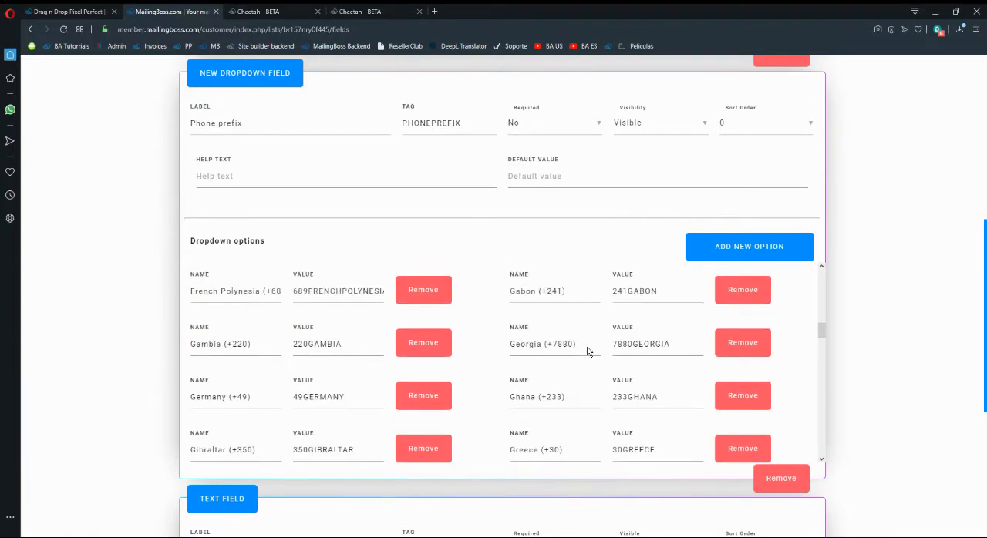
scroll(587, 348, "down", 15)
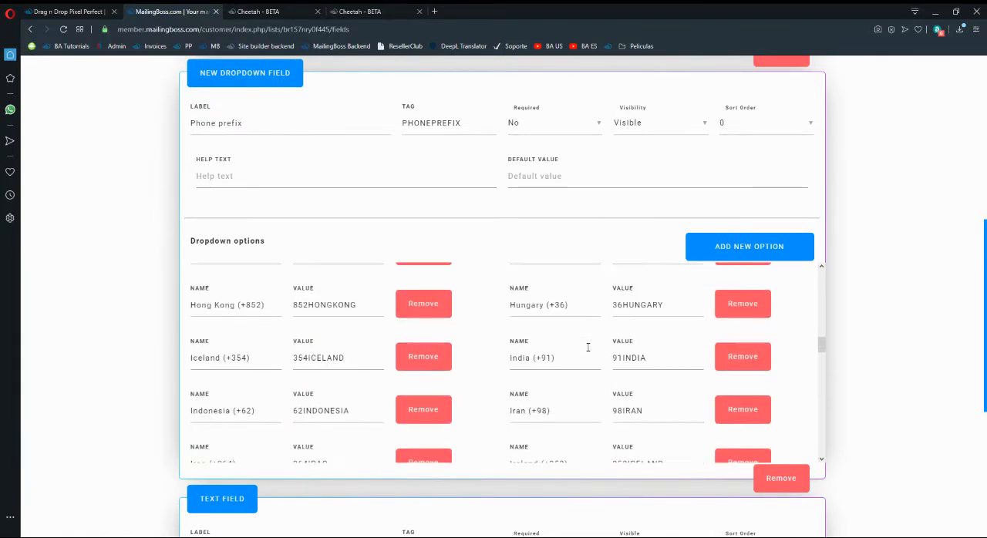
scroll(587, 348, "down", 3)
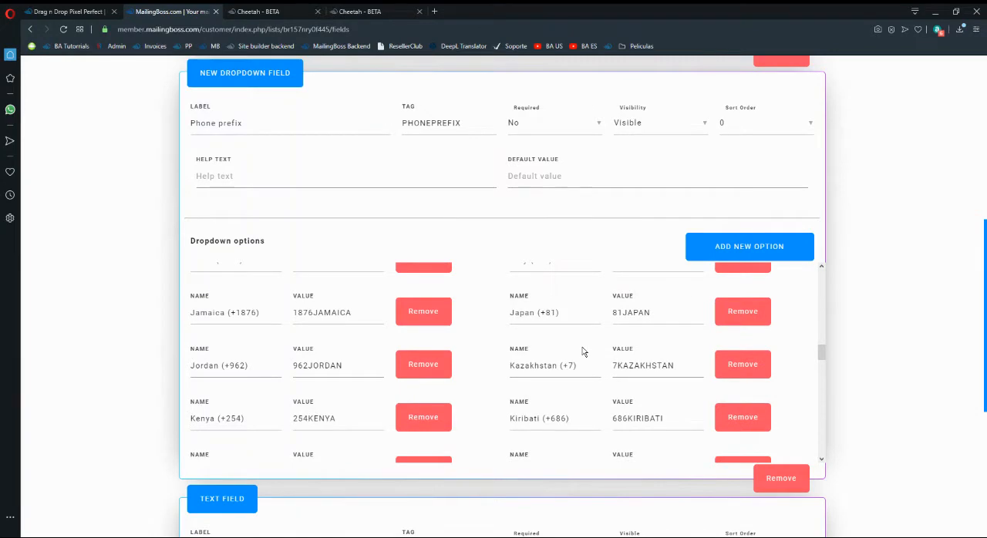
scroll(583, 351, "down", 6)
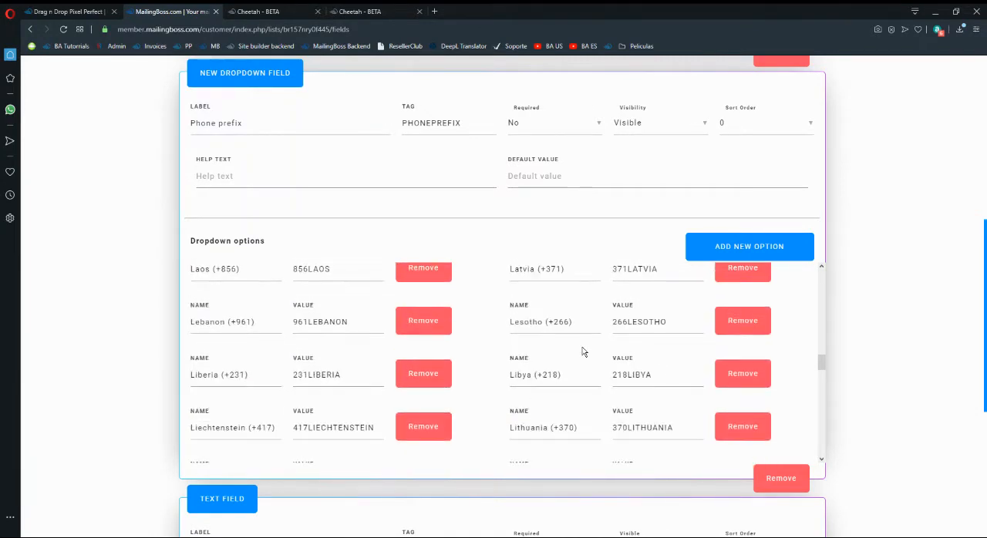
scroll(582, 352, "down", 4)
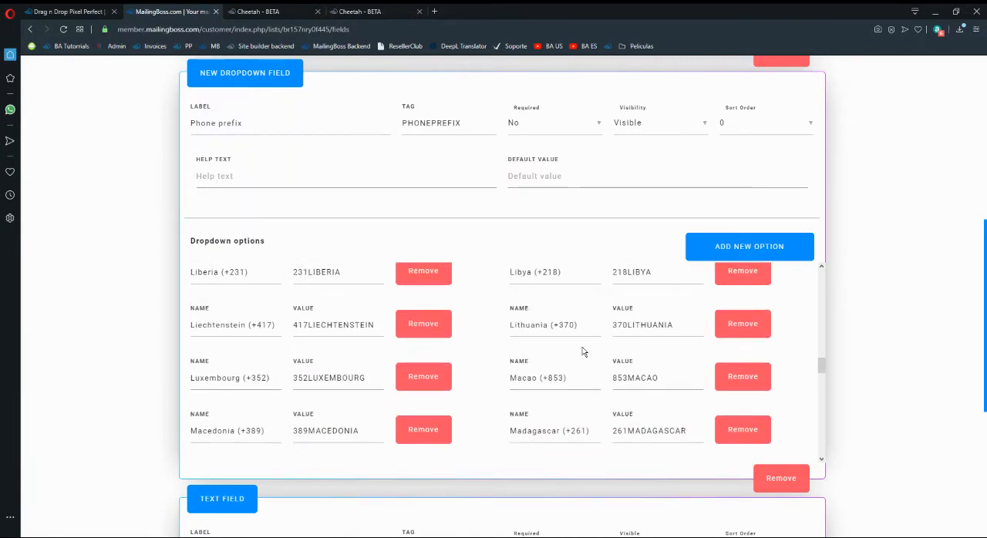
scroll(503, 371, "up", 5)
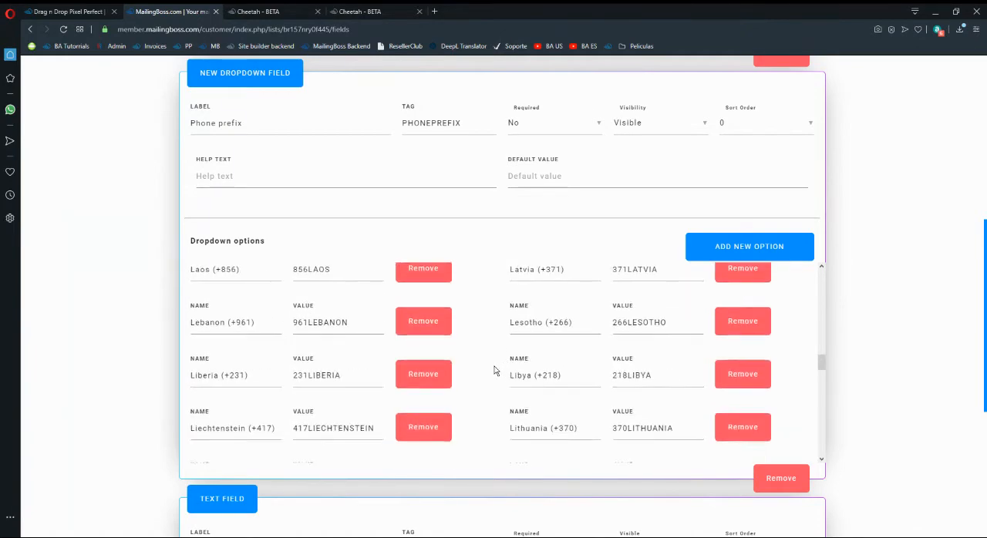
scroll(498, 370, "up", 5)
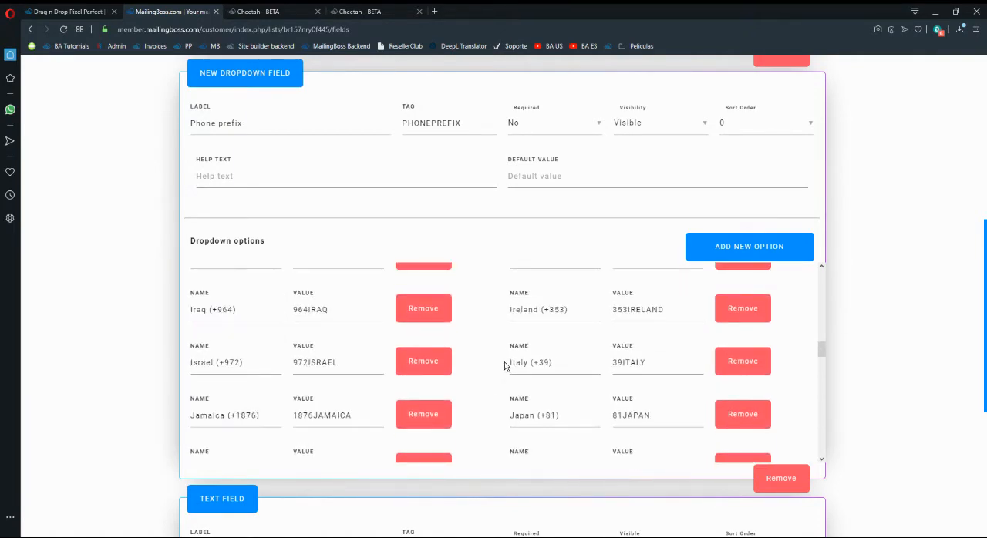
scroll(524, 361, "down", 2)
Copy the name "Italy (+39)" and the value "39ITALY" from the Italy dropdown option.
left_click(557, 366)
key("Left")
key("Left")
key("Left")
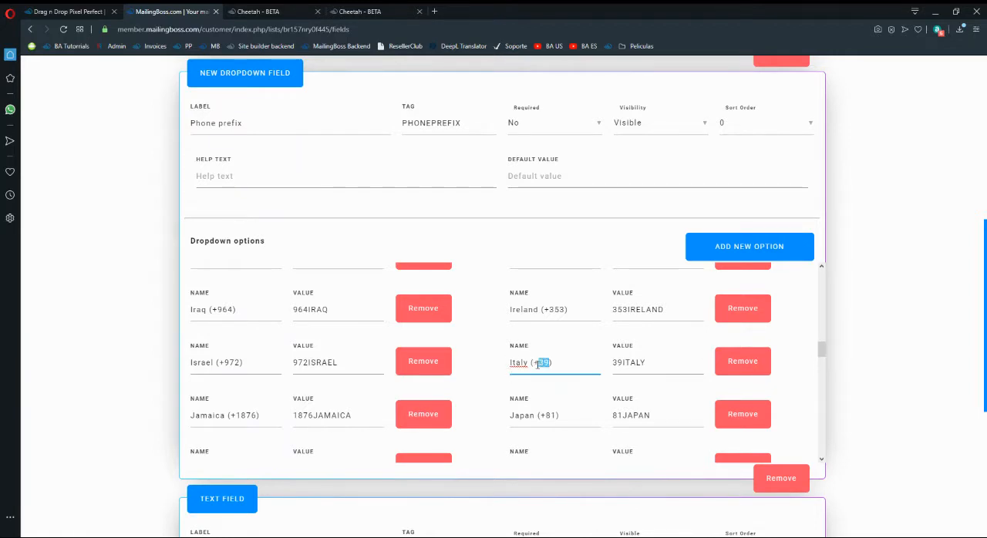
triple_click(538, 365)
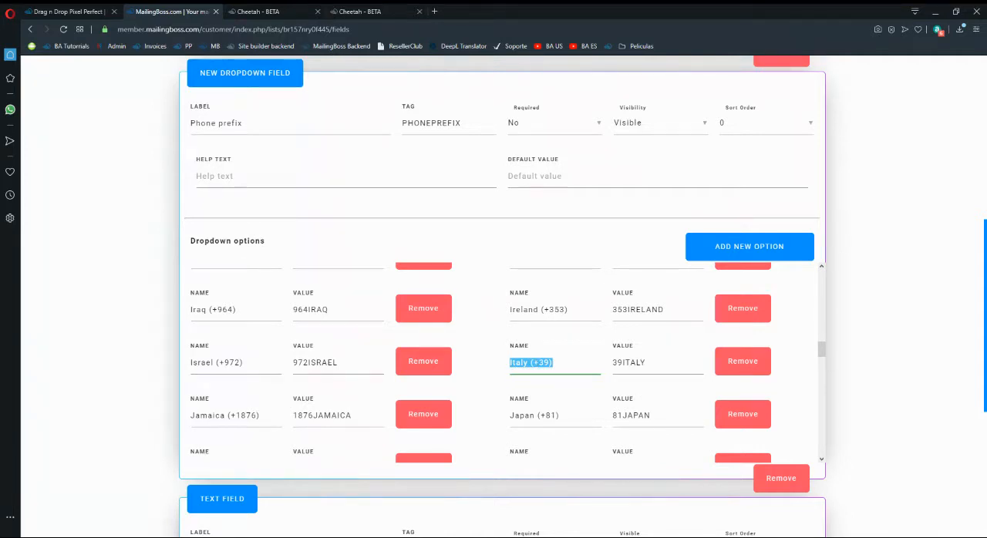
left_click(130, 278)
left_click(571, 362)
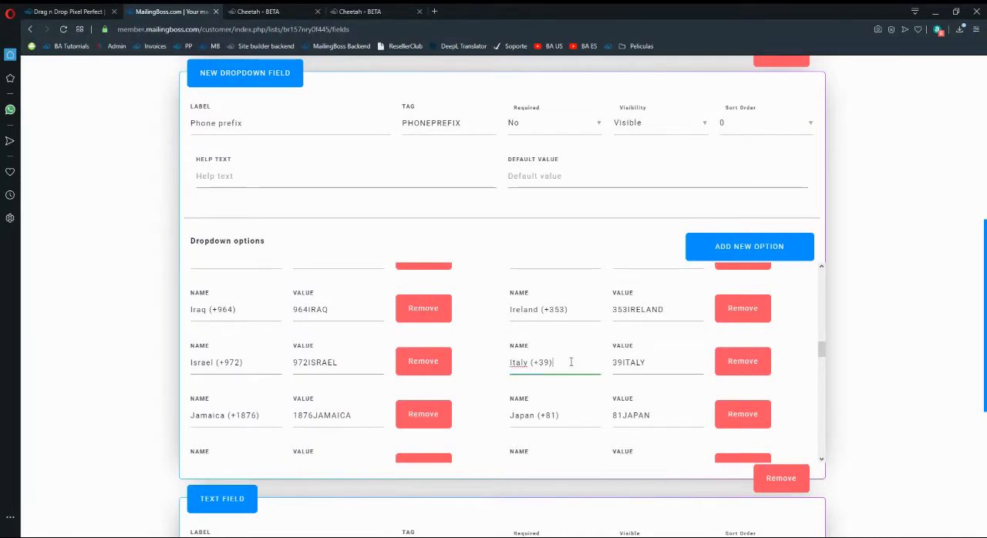
double_click(648, 367)
key("ctrl+c")
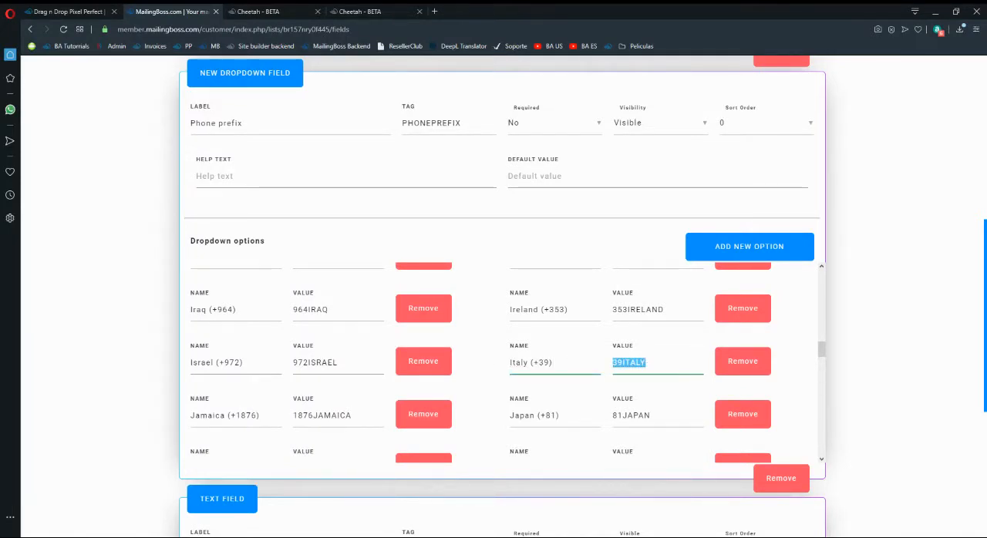
left_click(89, 324)
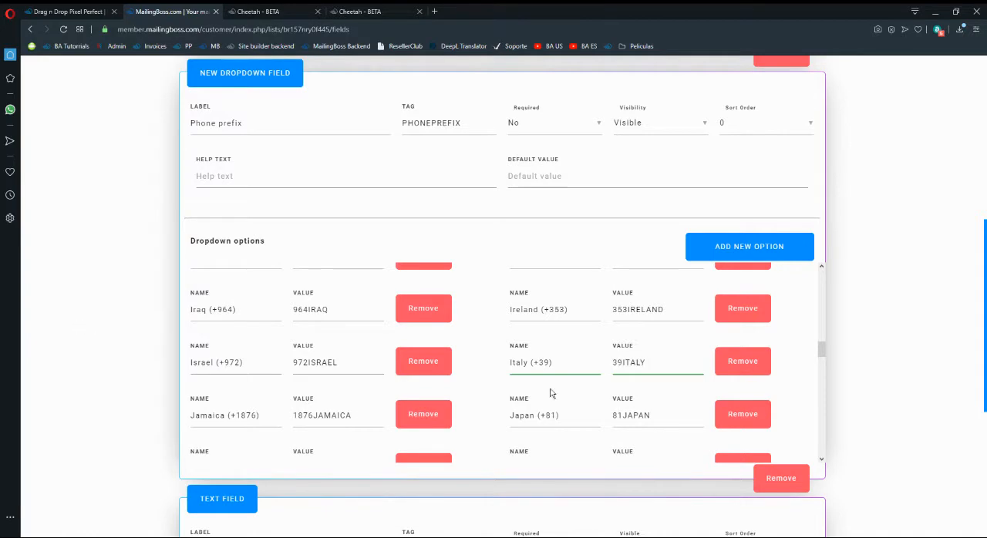
left_click(562, 364)
Replace the first dropdown option, Algeria, with the name "Italy (+39)" and the value "39ITALY".
scroll(301, 319, "up", 20)
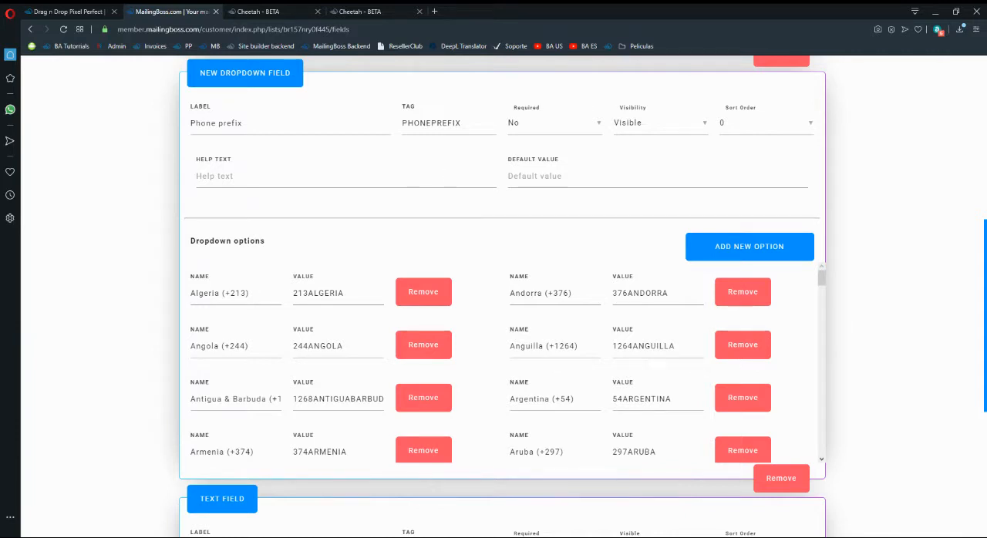
triple_click(249, 296)
type("Italy (+39)")
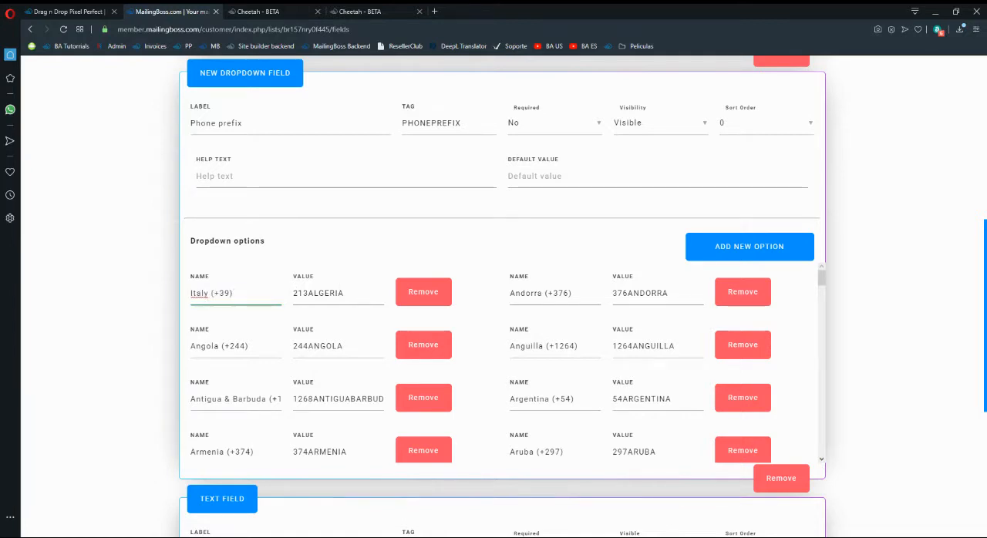
double_click(358, 293)
key("ctrl+v")
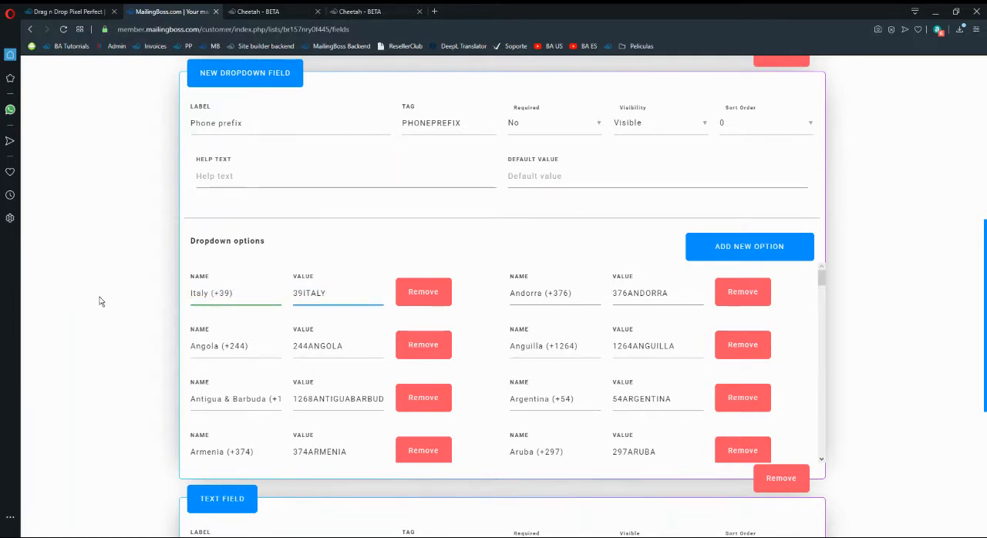
left_click(249, 291)
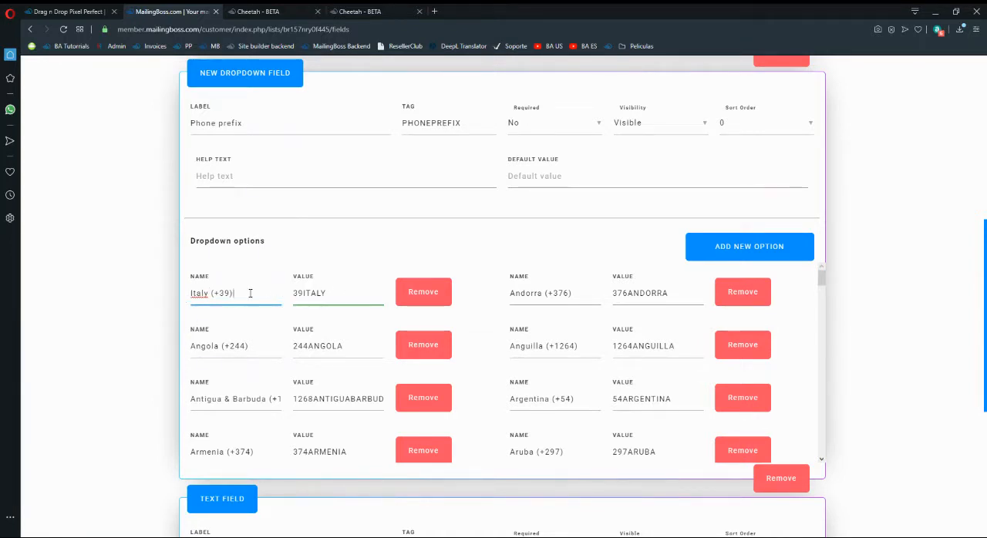
left_click(872, 358)
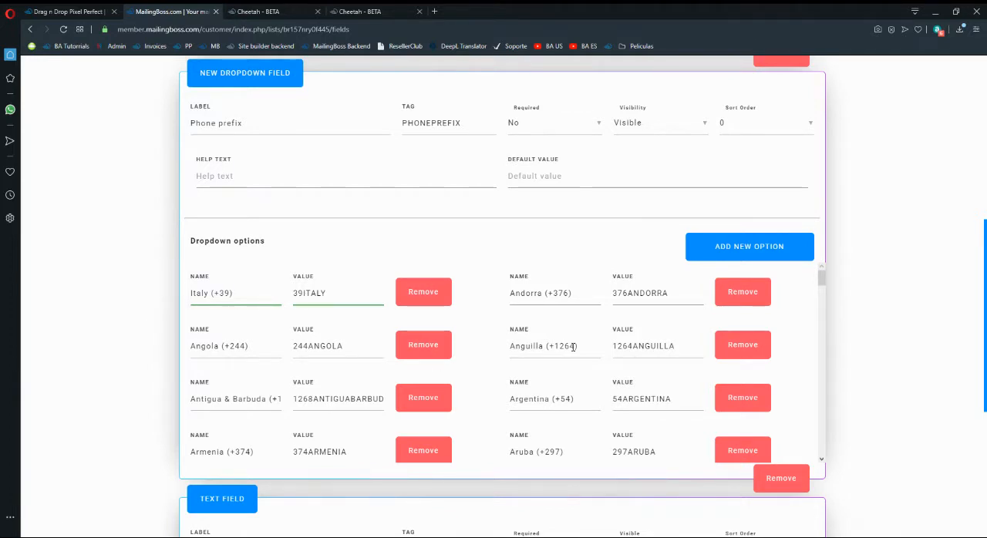
scroll(467, 379, "up", 1)
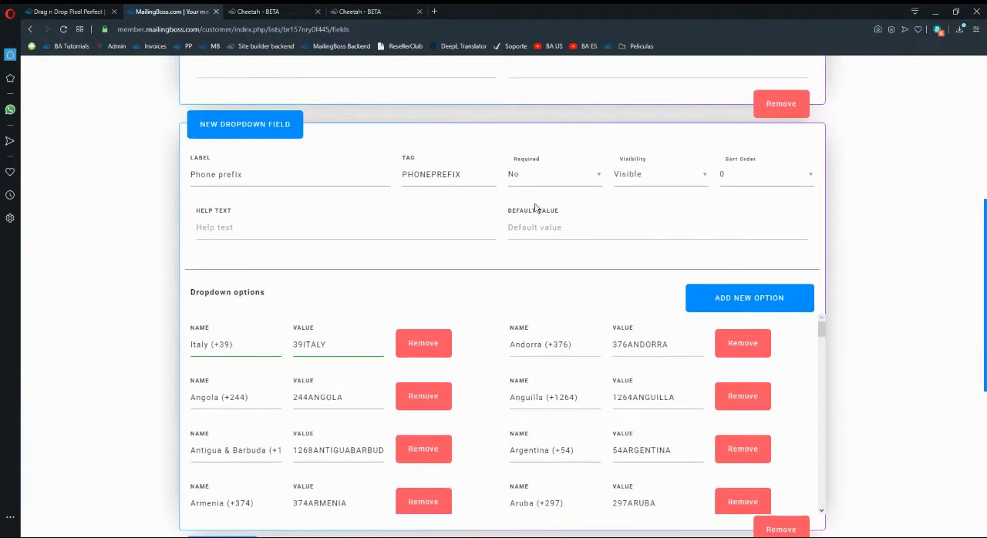
left_click(554, 226)
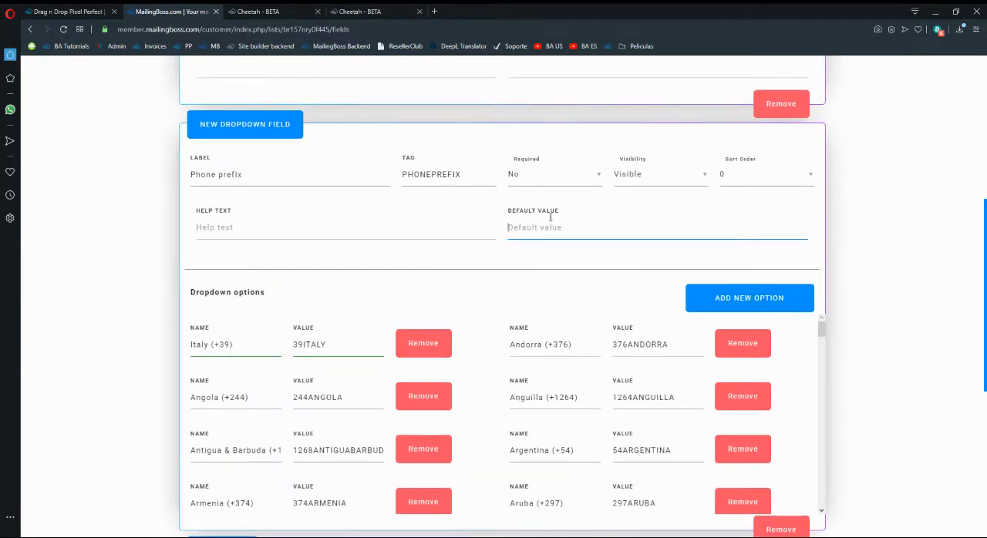
scroll(529, 180, "down", 1)
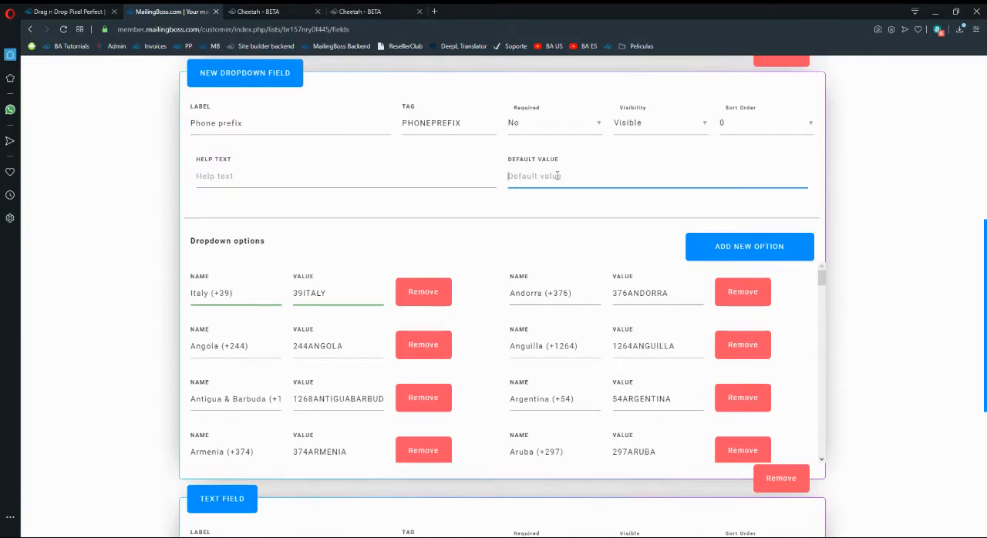
scroll(544, 171, "up", 1)
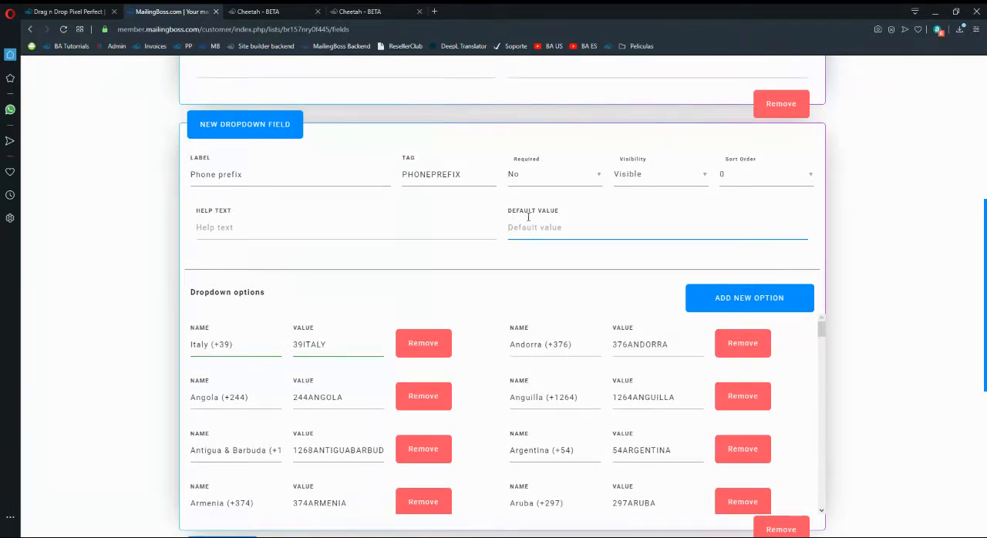
scroll(509, 222, "down", 1)
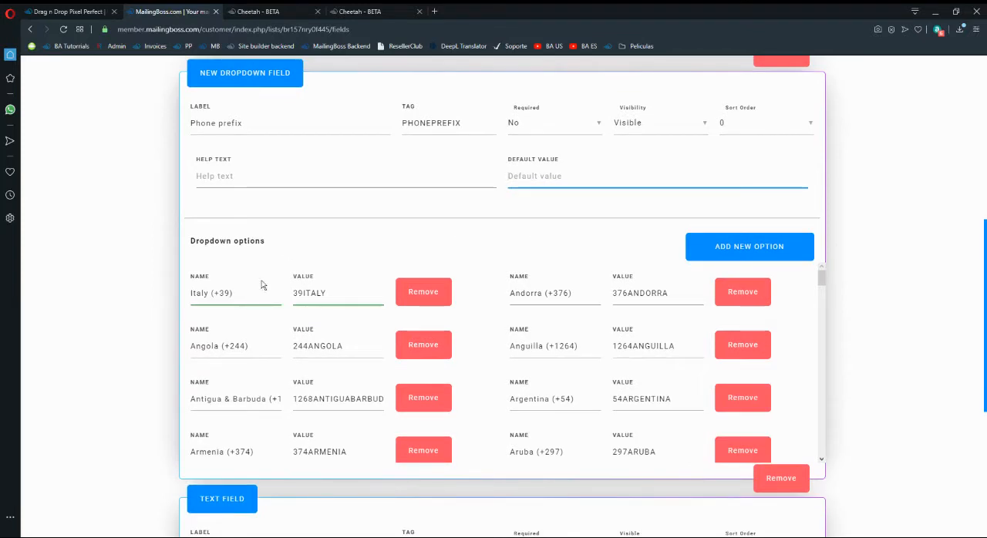
scroll(339, 309, "up", 1)
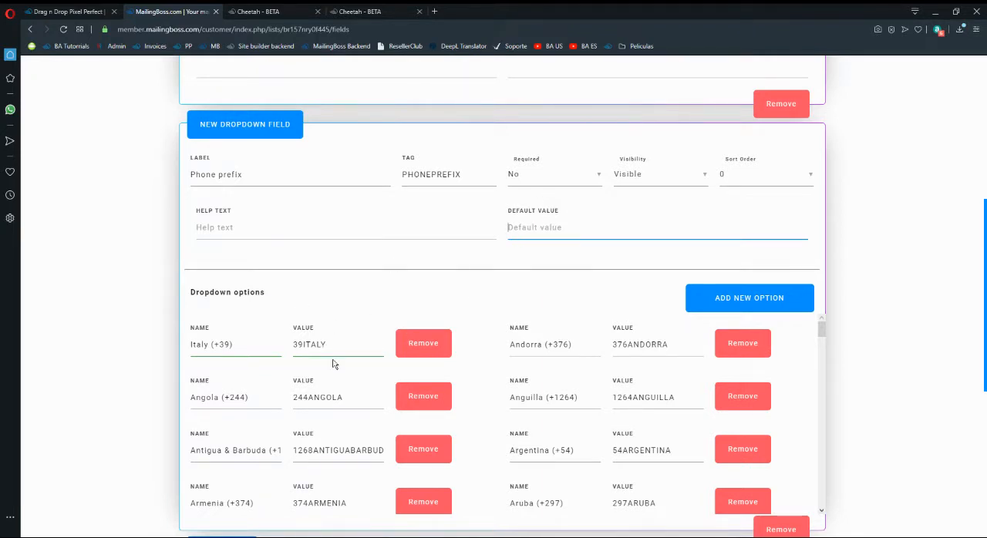
Set Required to Yes for both the Phone prefix dropdown field and the Phone number text field.
left_click(518, 273)
scroll(470, 232, "up", 1)
left_click(544, 231)
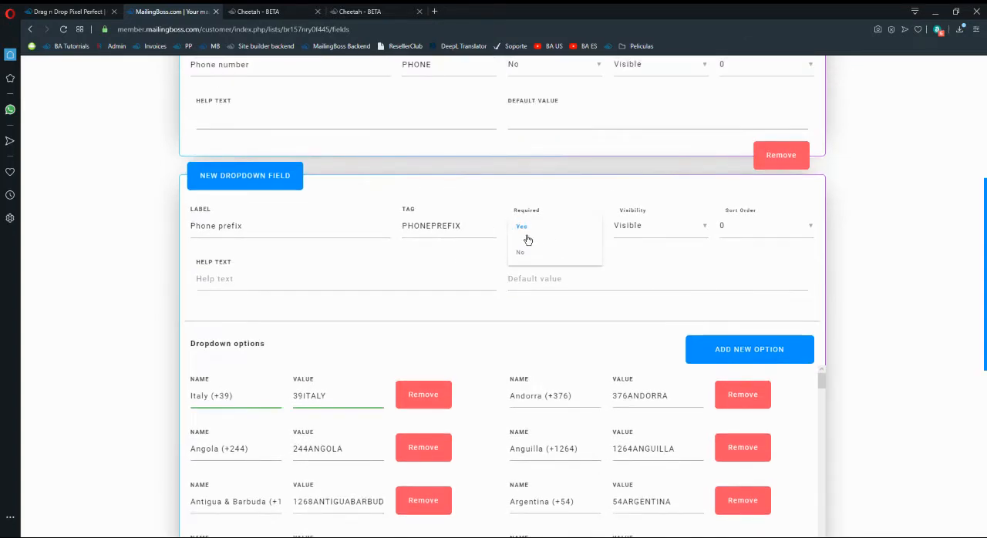
left_click(543, 263)
scroll(864, 271, "up", 3)
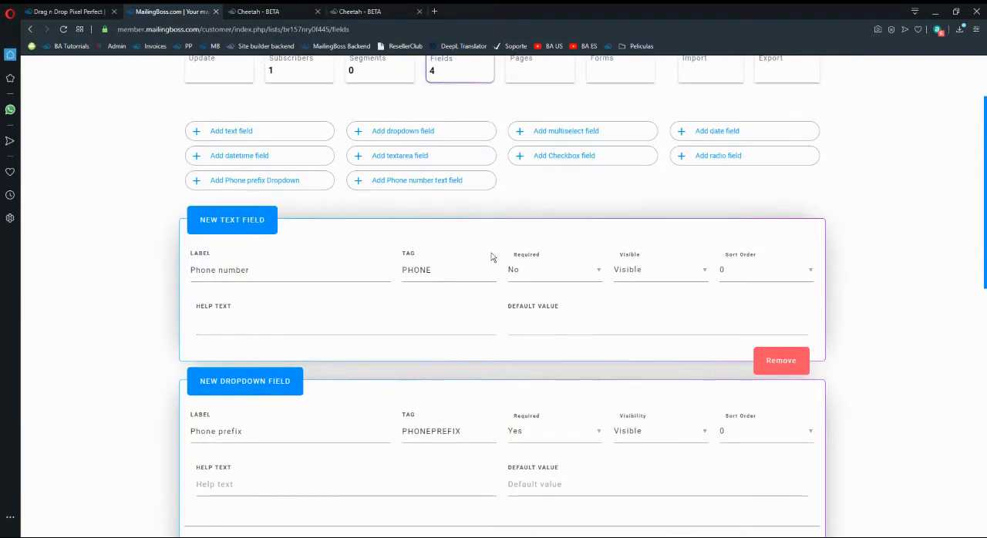
left_click(521, 279)
left_click(555, 273)
Set the sort order to 1 for the First name field and 2 for the Email field.
scroll(853, 310, "down", 5)
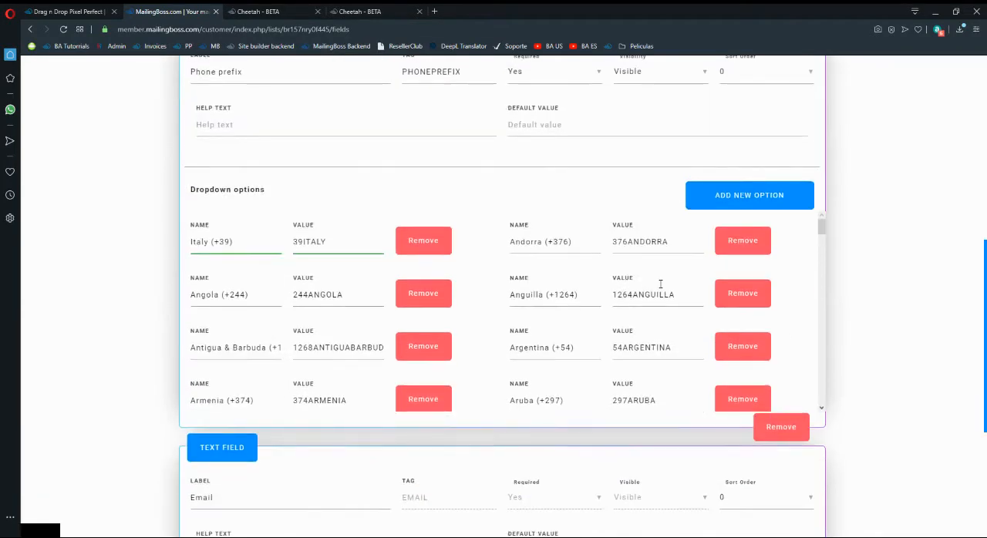
scroll(660, 285, "down", 2)
scroll(934, 398, "down", 3)
scroll(234, 423, "down", 1)
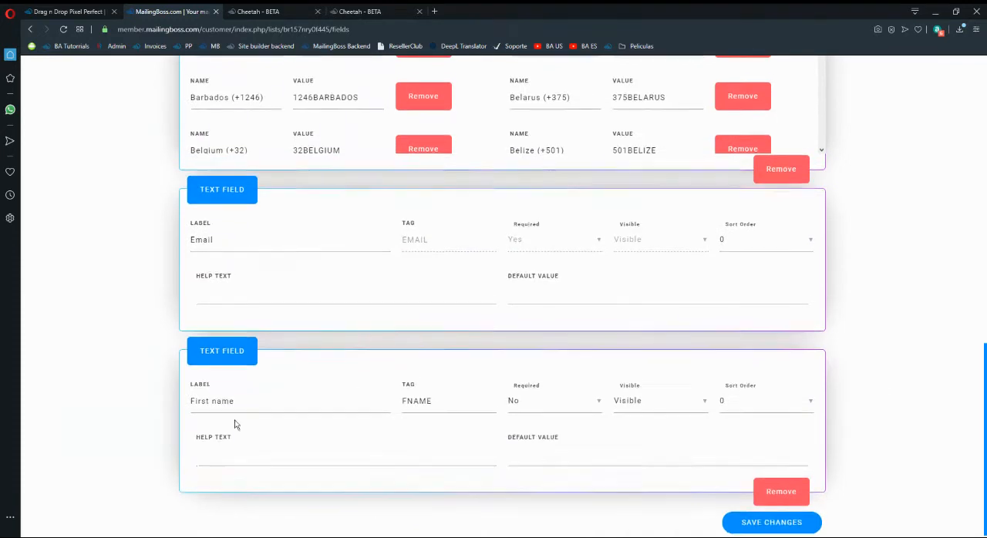
left_click(745, 407)
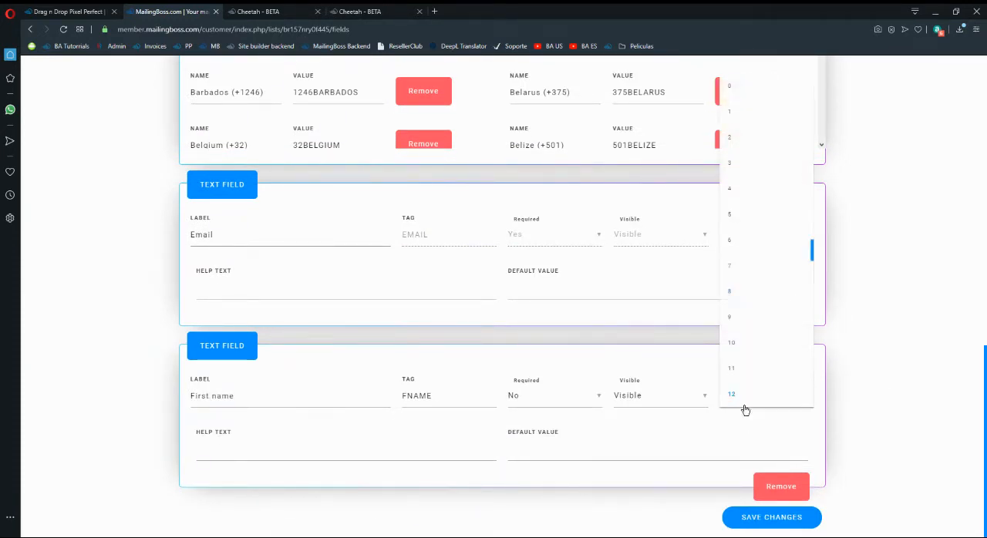
left_click(737, 170)
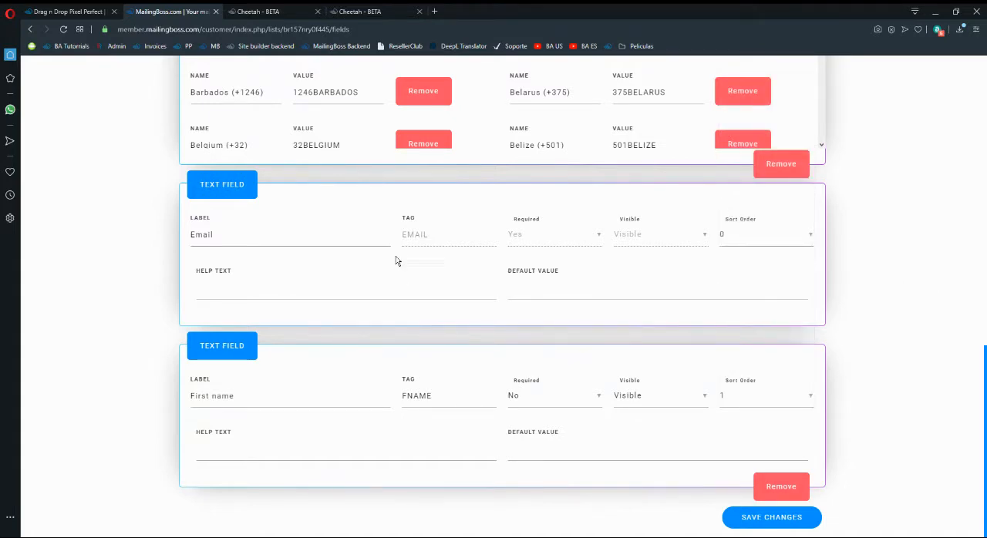
left_click(736, 239)
left_click(747, 284)
Set the sort order to 3 for Phone prefix and 4 for Phone number, and save the list fields.
scroll(839, 281, "up", 5)
scroll(848, 322, "up", 1)
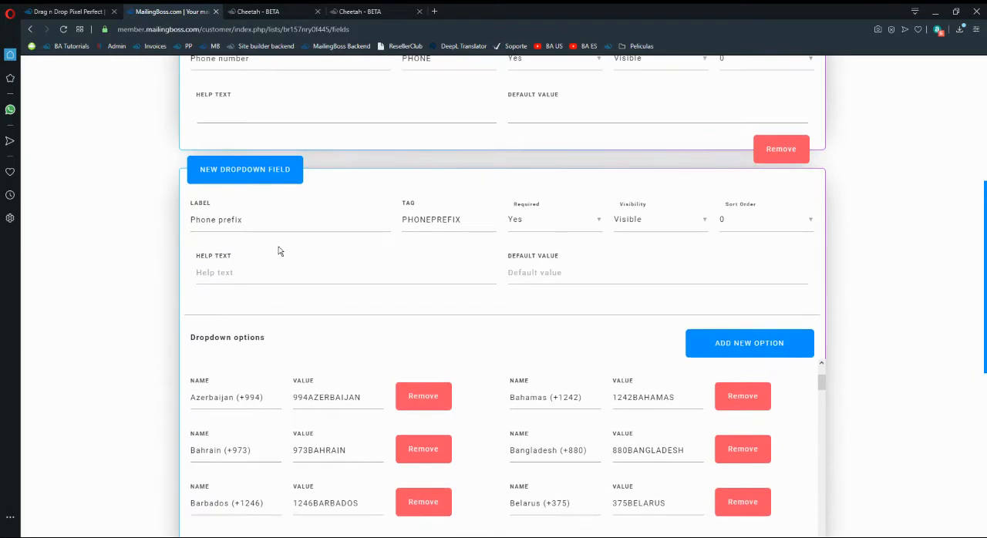
left_click(754, 231)
left_click(729, 299)
scroll(818, 271, "up", 4)
left_click(745, 270)
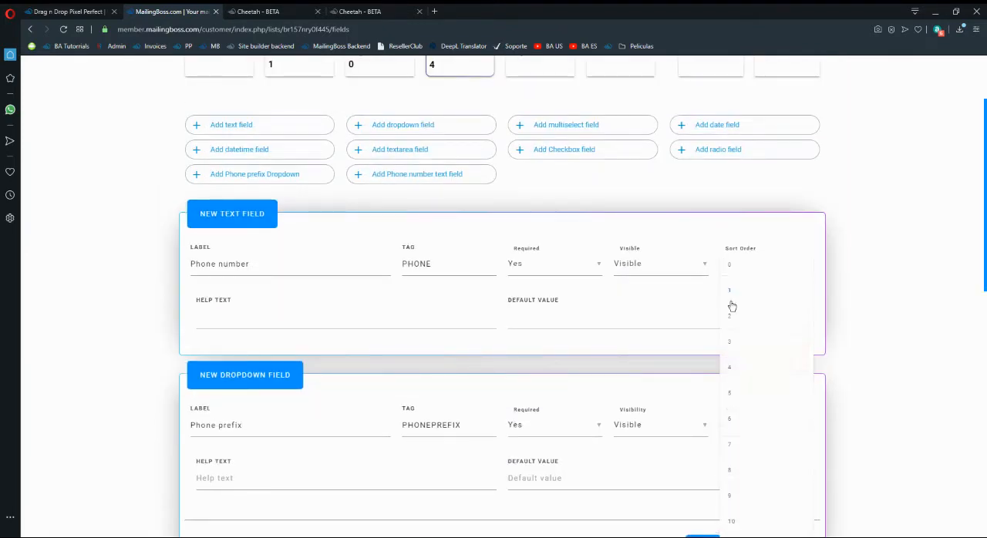
left_click(739, 377)
scroll(890, 295, "down", 10)
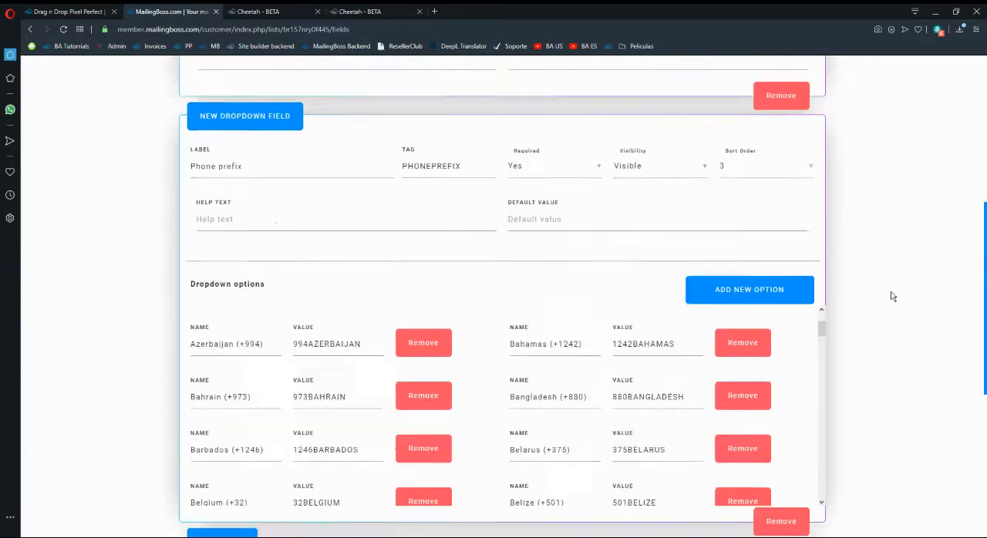
left_click(799, 518)
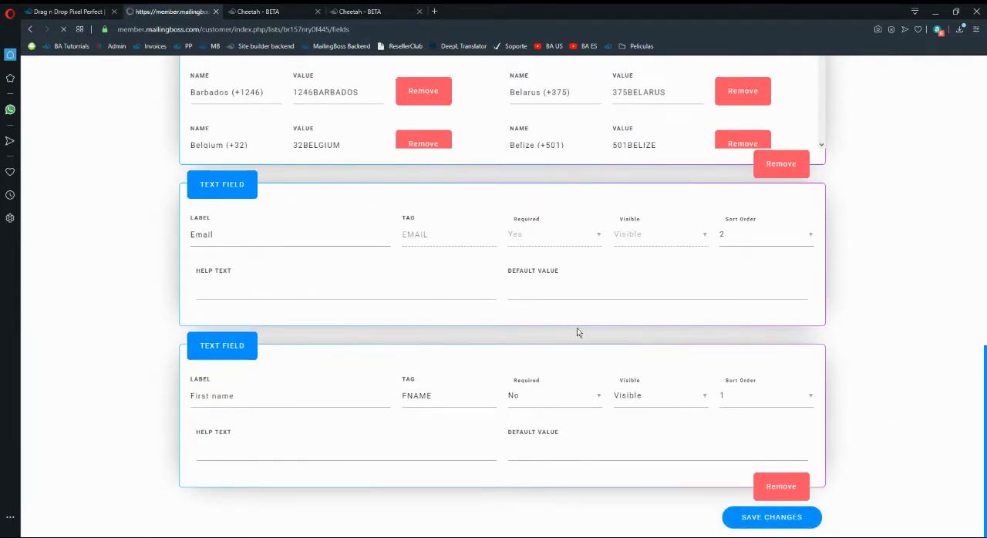
Set Required to Yes for the First name field and save the list fields.
scroll(564, 347, "down", 6)
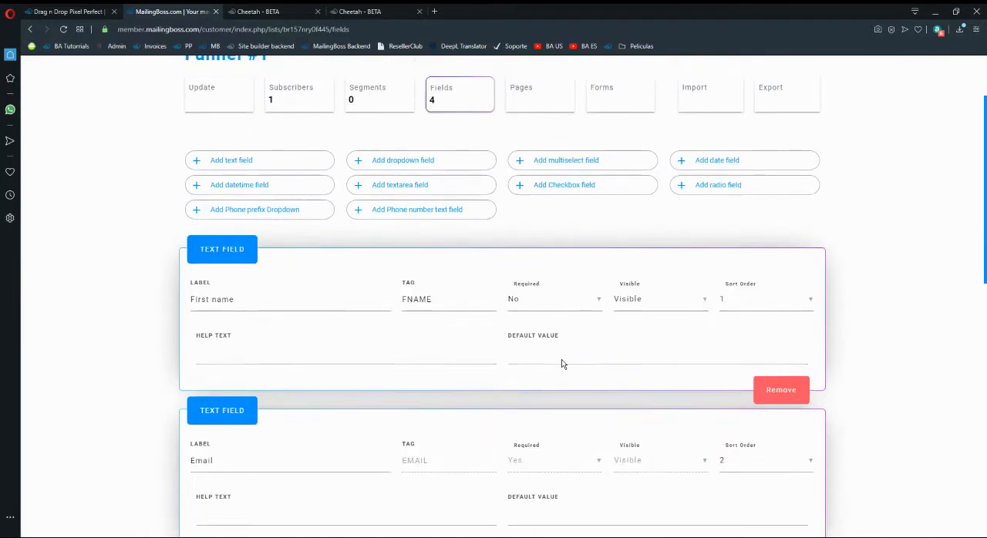
scroll(309, 277, "down", 3)
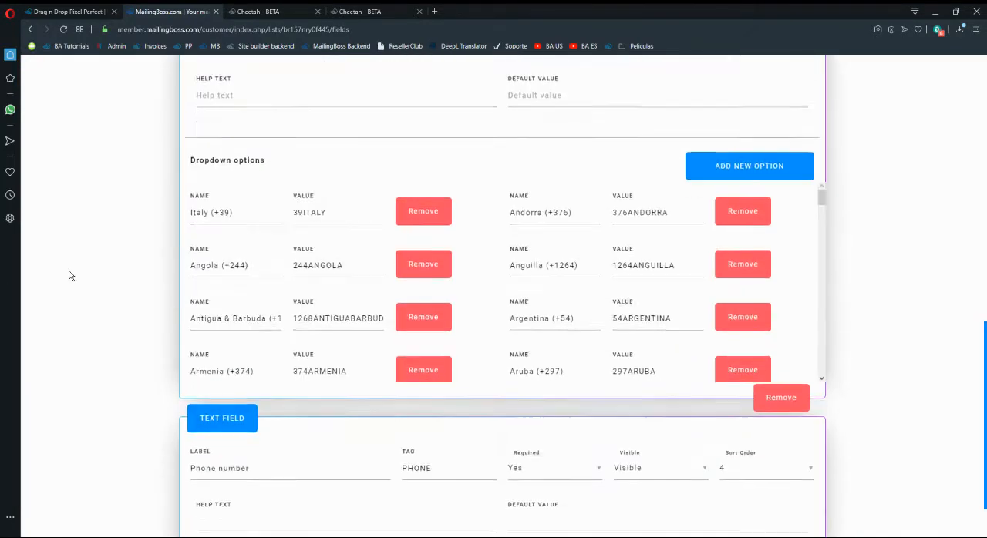
scroll(139, 323, "up", 4)
scroll(571, 336, "up", 3)
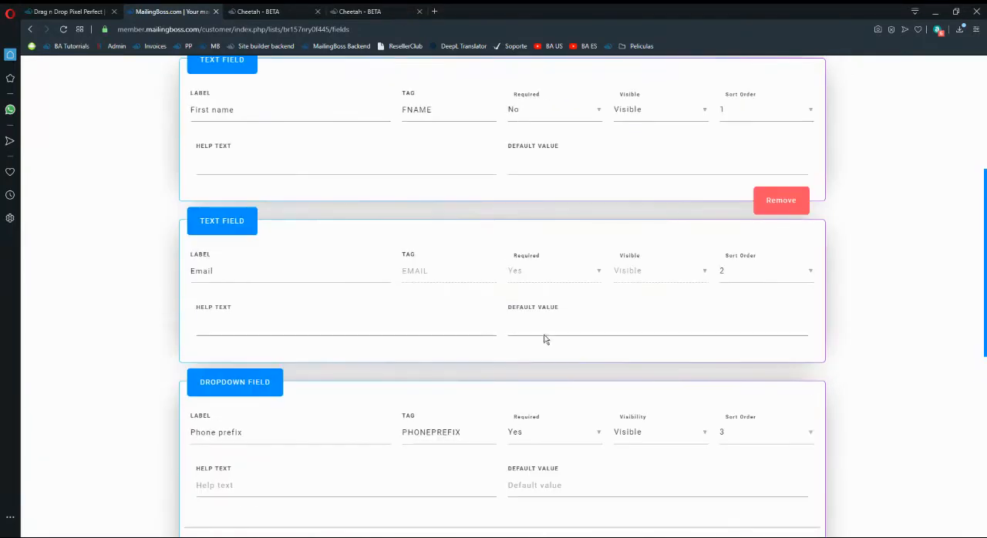
left_click(536, 211)
left_click(536, 211)
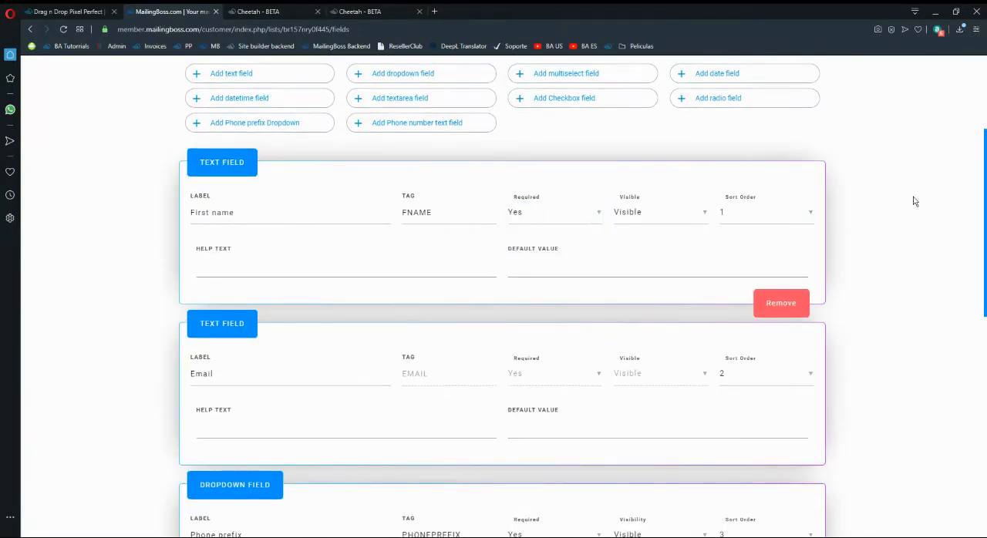
scroll(869, 460, "down", 7)
left_click(778, 520)
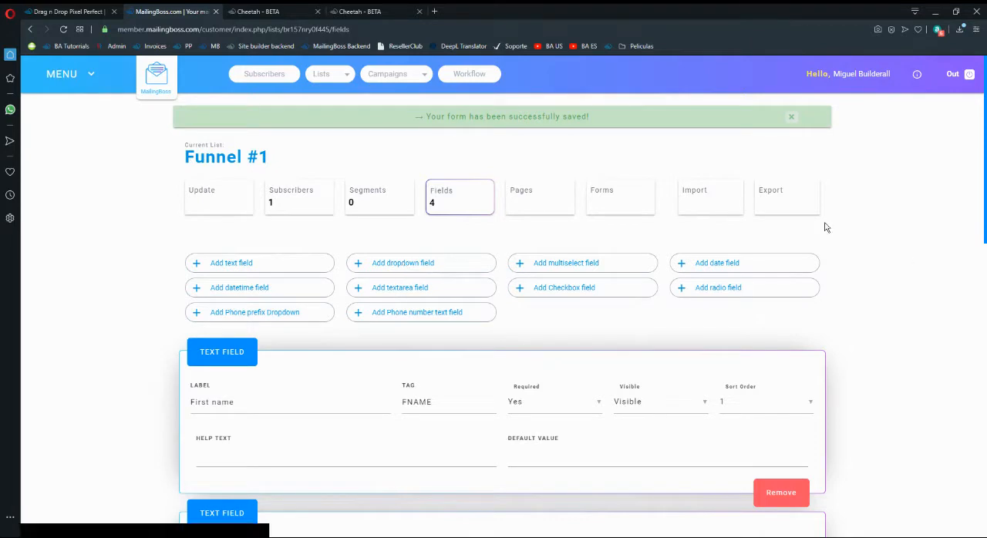
View the import options of the Funnel #1 list and close them.
left_click(711, 203)
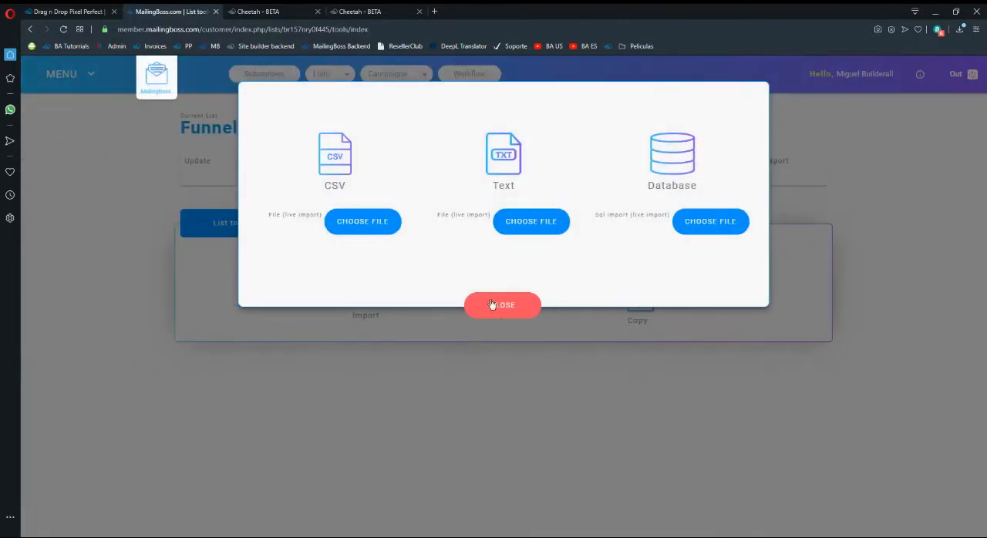
left_click(493, 306)
left_click(382, 309)
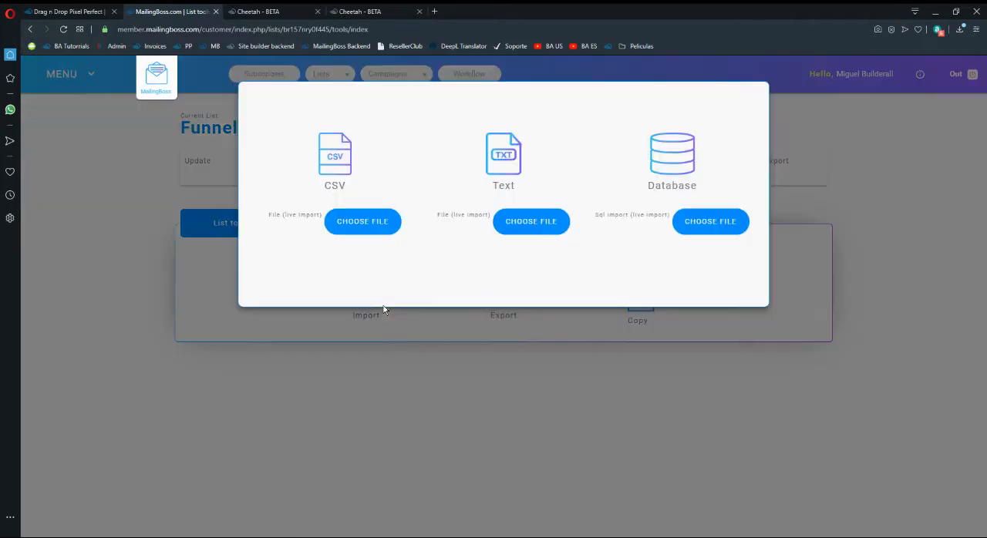
left_click(504, 305)
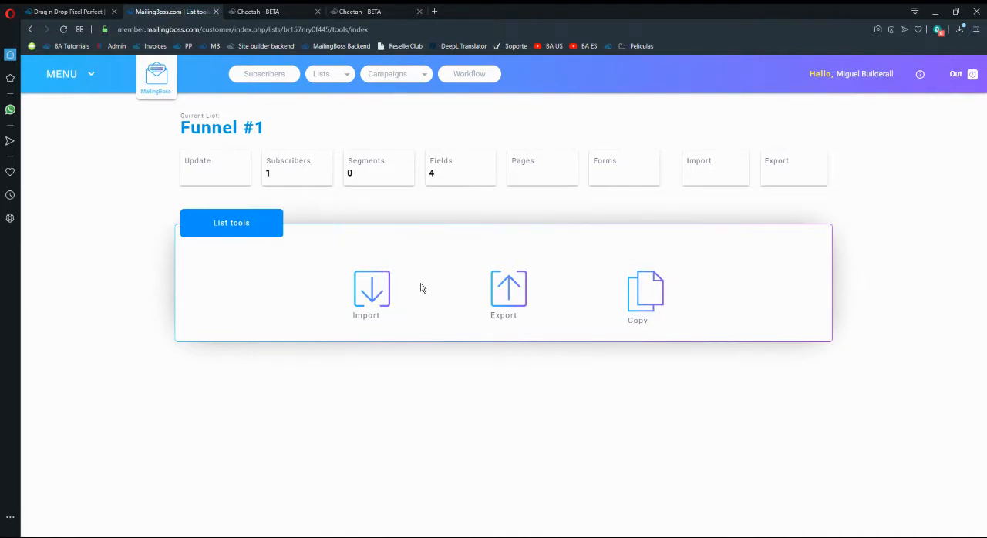
Reopen the fields of the Funnel #1 list and review the saved First name, Email, Phone prefix and Phone number fields.
left_click(455, 175)
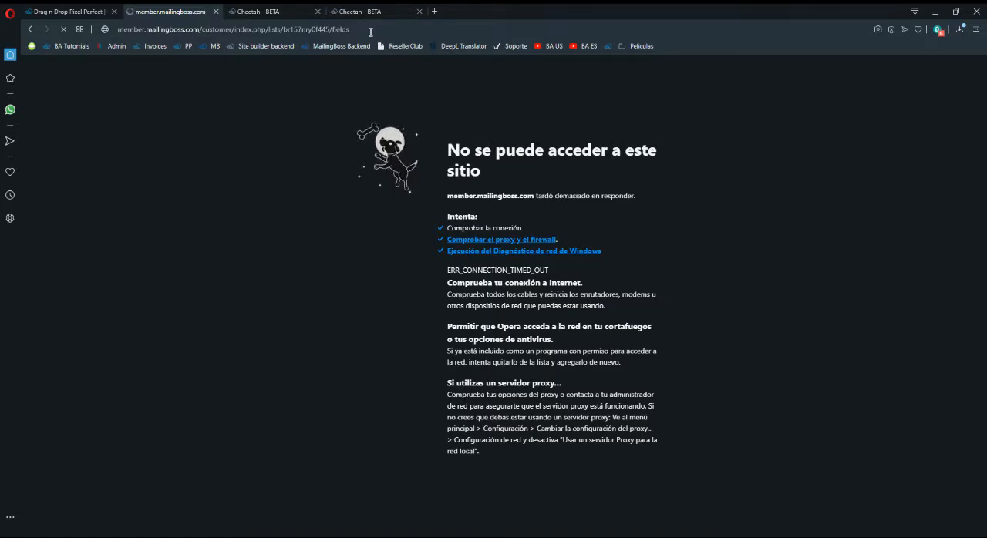
left_click(278, 11)
left_click(182, 11)
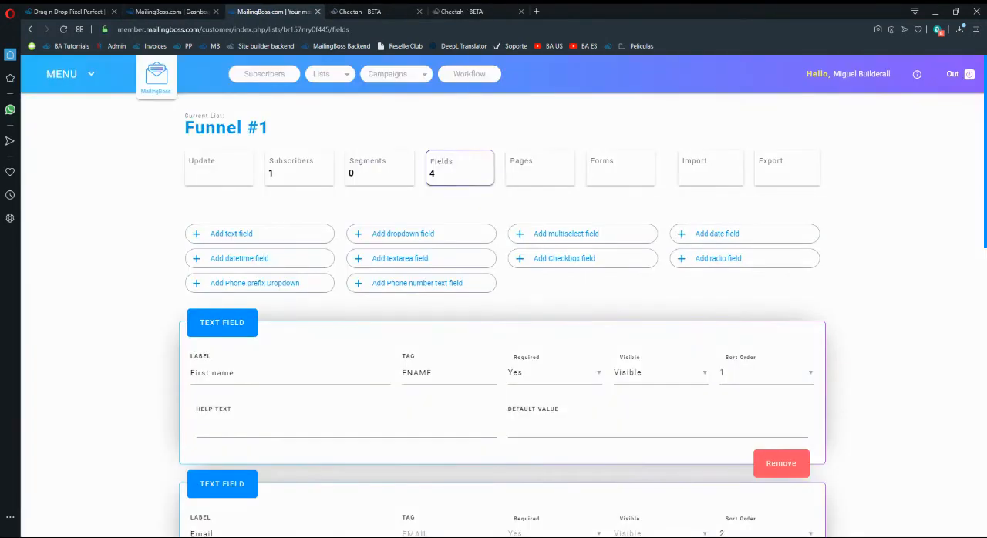
scroll(271, 223, "down", 3)
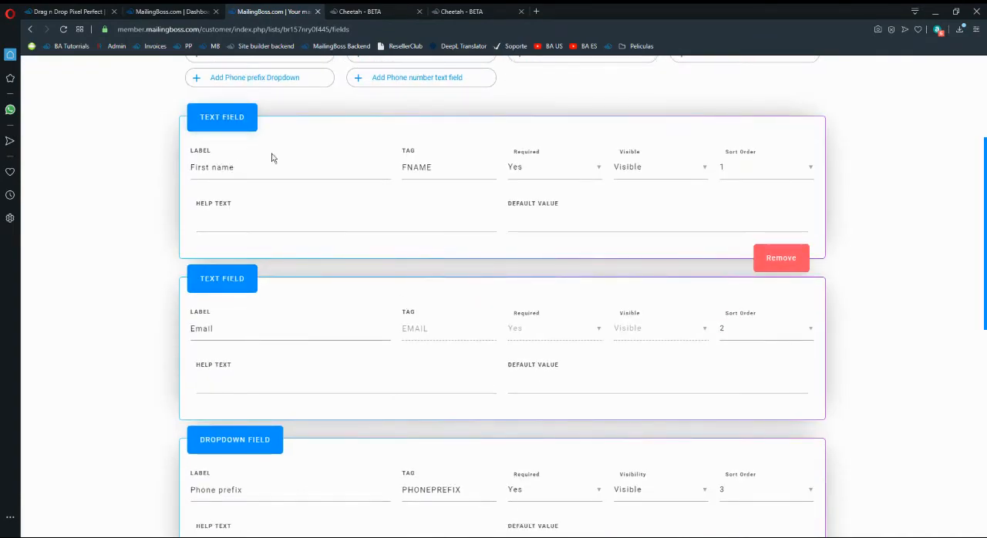
scroll(258, 158, "down", 1)
scroll(265, 245, "down", 6)
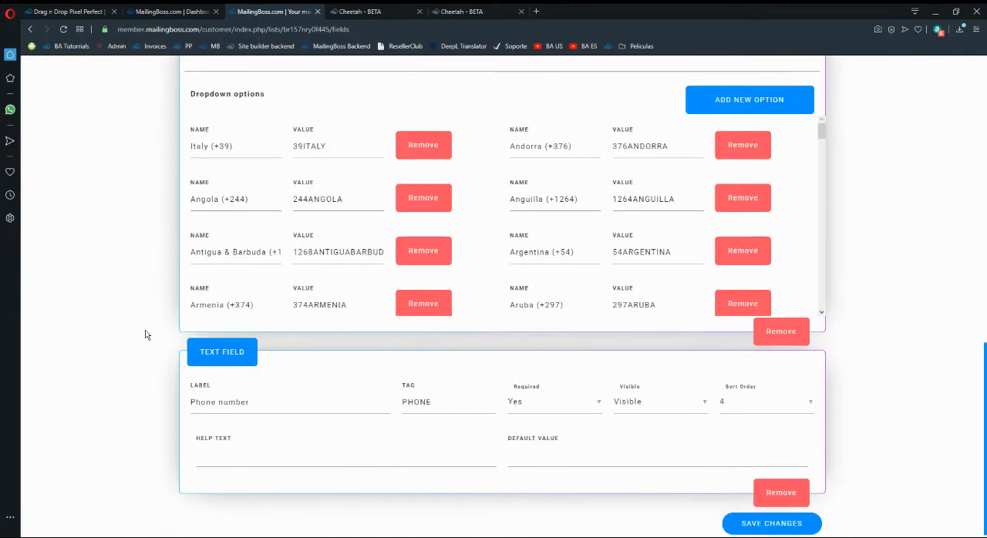
scroll(271, 453, "up", 10)
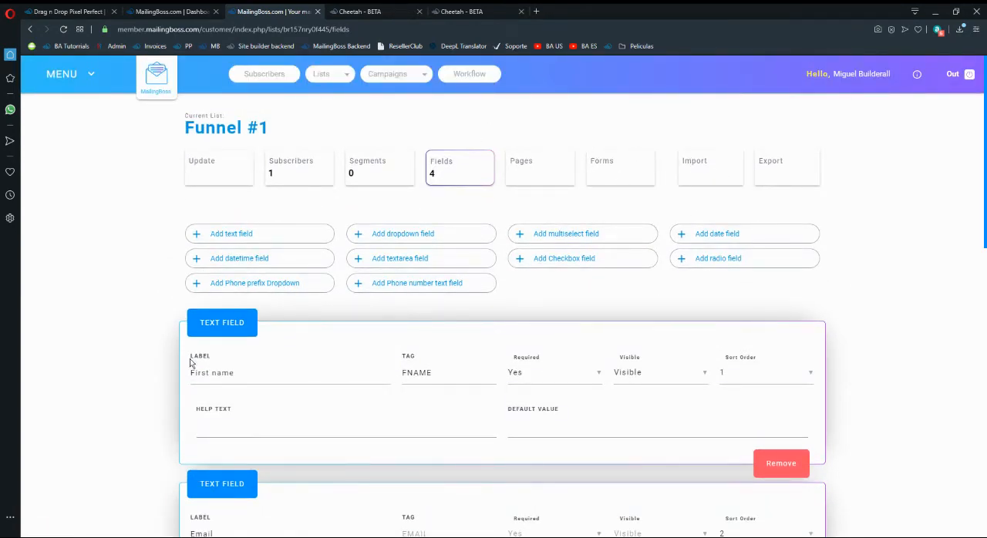
scroll(388, 308, "down", 3)
scroll(332, 347, "up", 3)
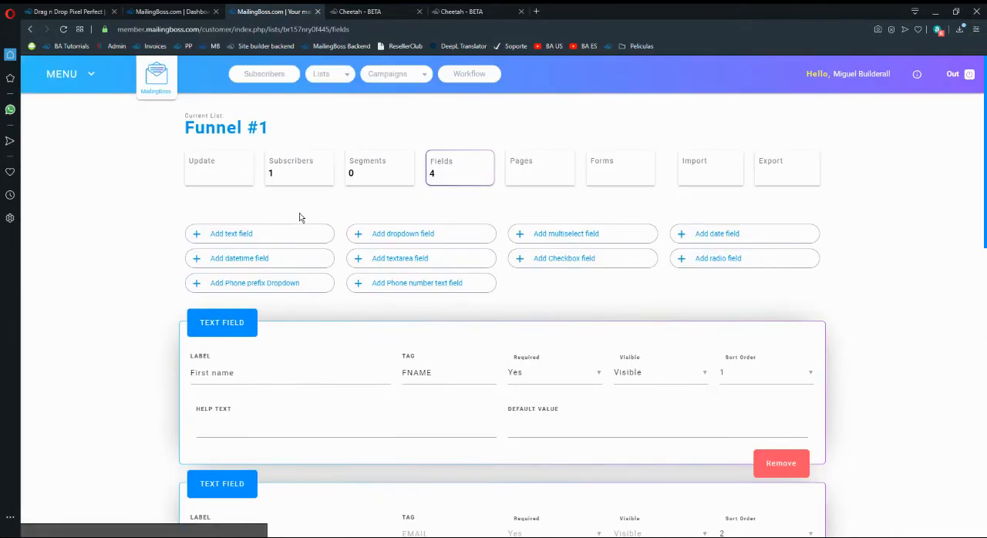
Switch to the Cheetah page editor, delete the lower form with the Phone Number field, and slightly reposition the remaining MailingBoss form.
left_click(356, 11)
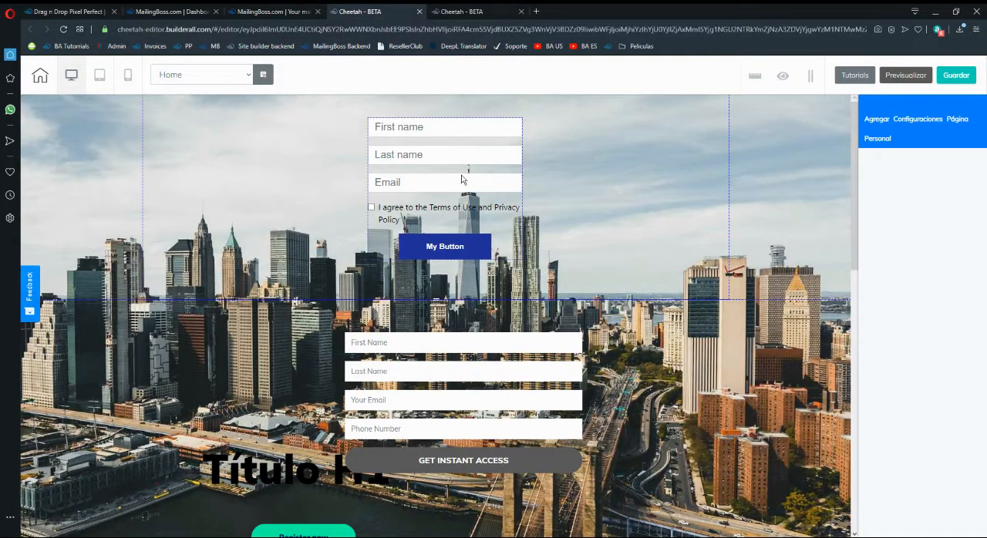
left_click(484, 369)
left_click(436, 322)
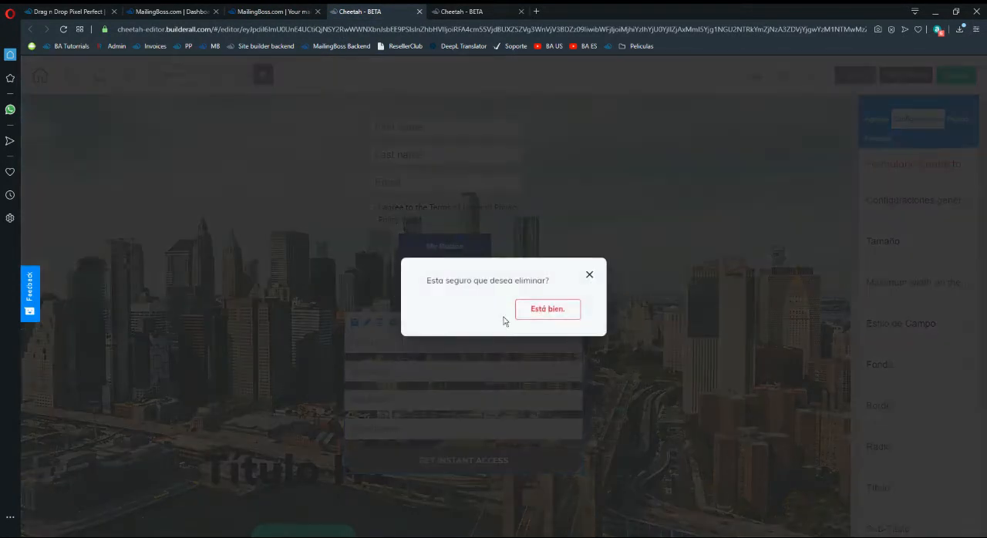
left_click(547, 308)
left_click_drag(454, 231, 457, 225)
left_click_drag(485, 191, 454, 186)
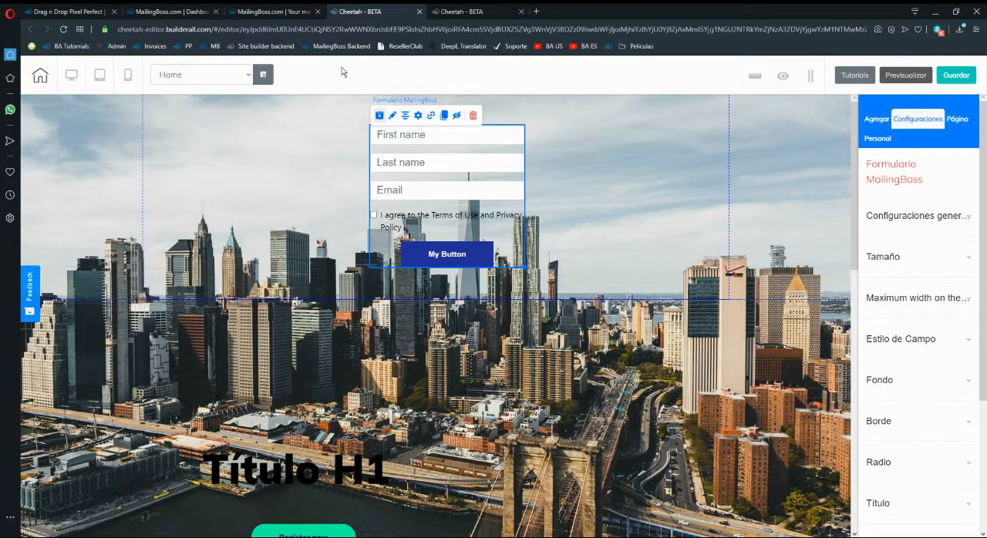
Switch from the page editor to the Funnel #1 site's page list in Cheetah.
left_click(273, 11)
left_click(405, 12)
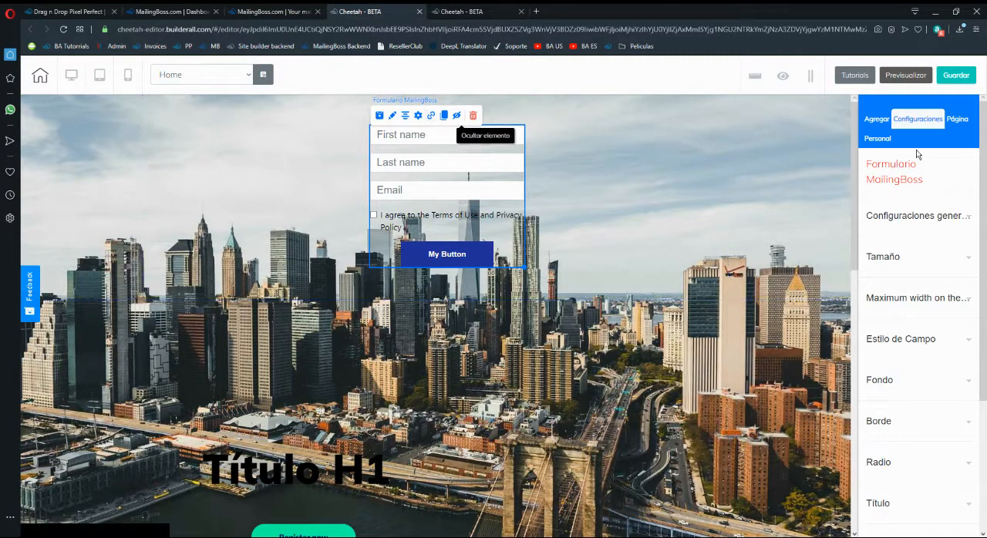
left_click(466, 11)
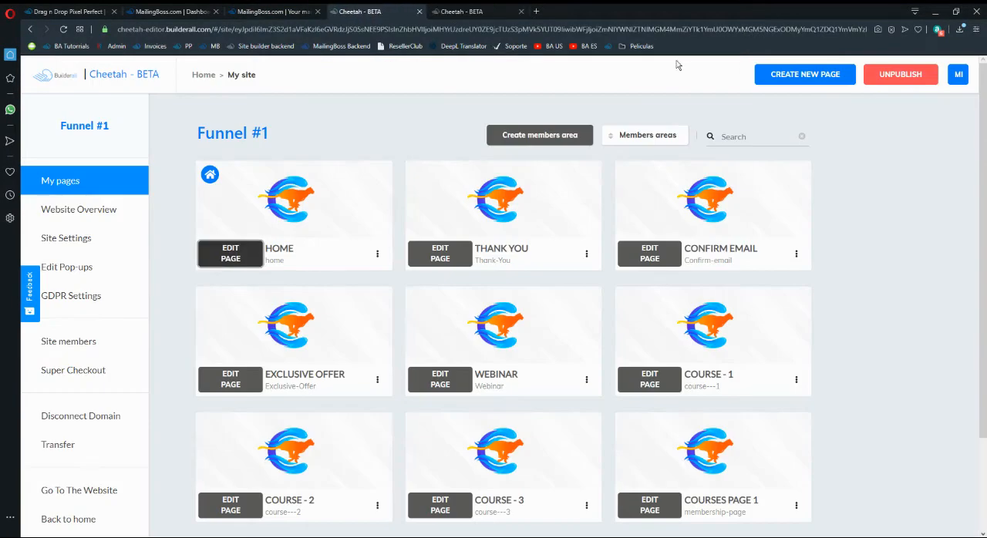
Switch the interface language to Spanish and reopen the Funnel #1 site's Home page for editing.
left_click(521, 11)
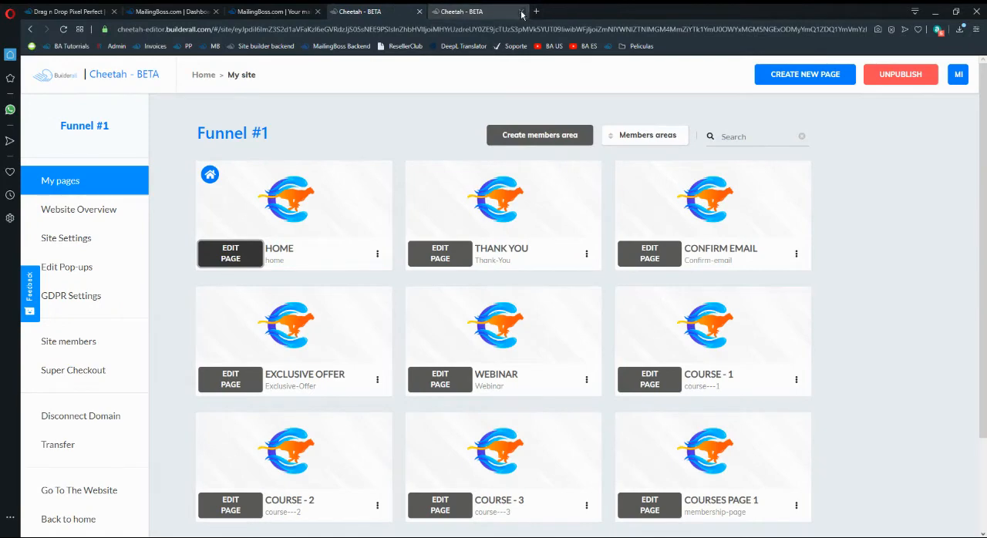
left_click(959, 75)
left_click(918, 300)
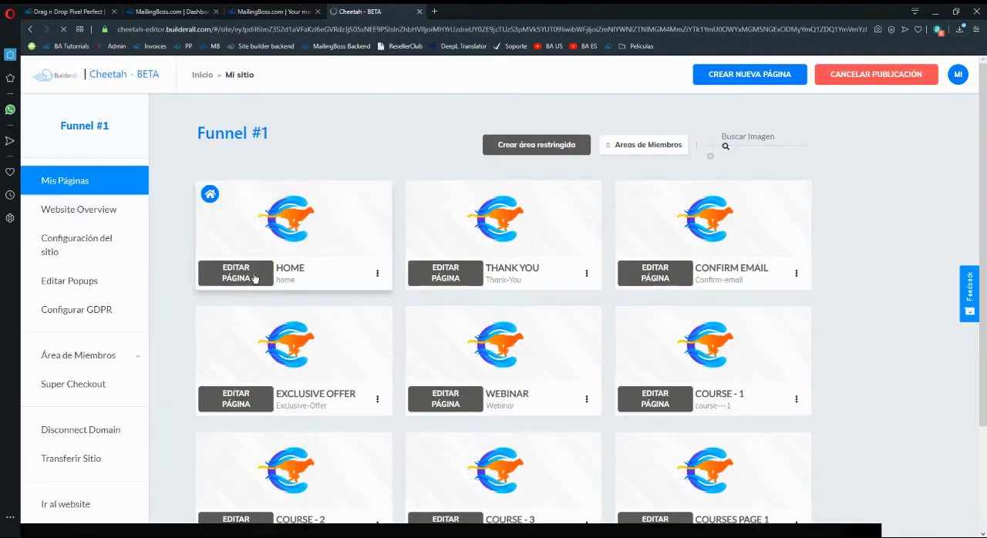
left_click(254, 275)
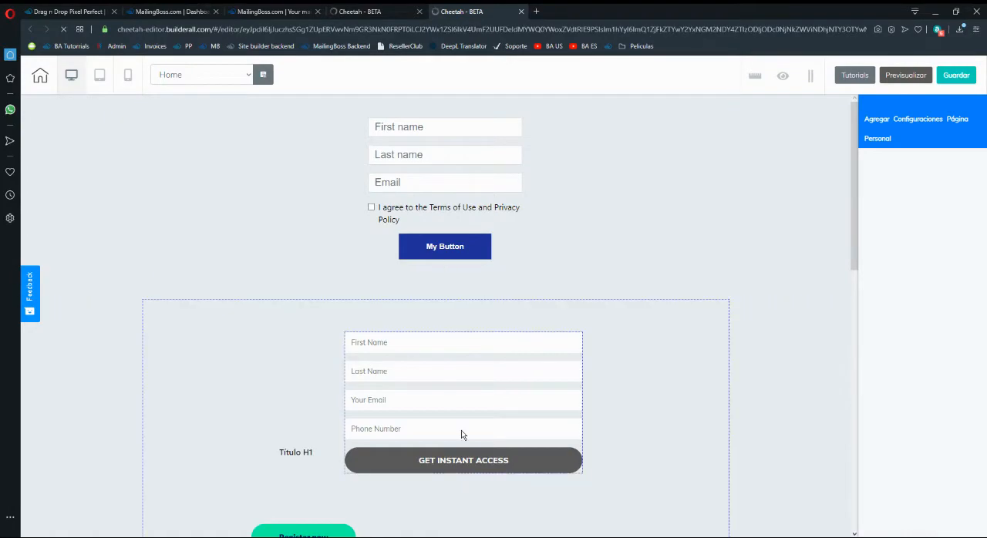
Try deleting the lower contact form and moving the MailingBoss form slightly down, and reload the page editor without saving.
left_click(462, 436)
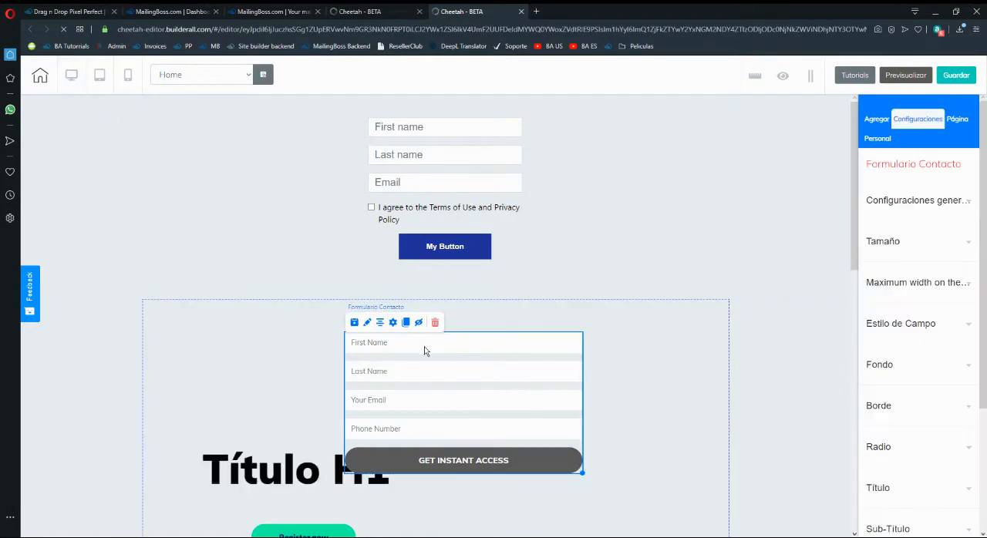
left_click(435, 322)
left_click(560, 315)
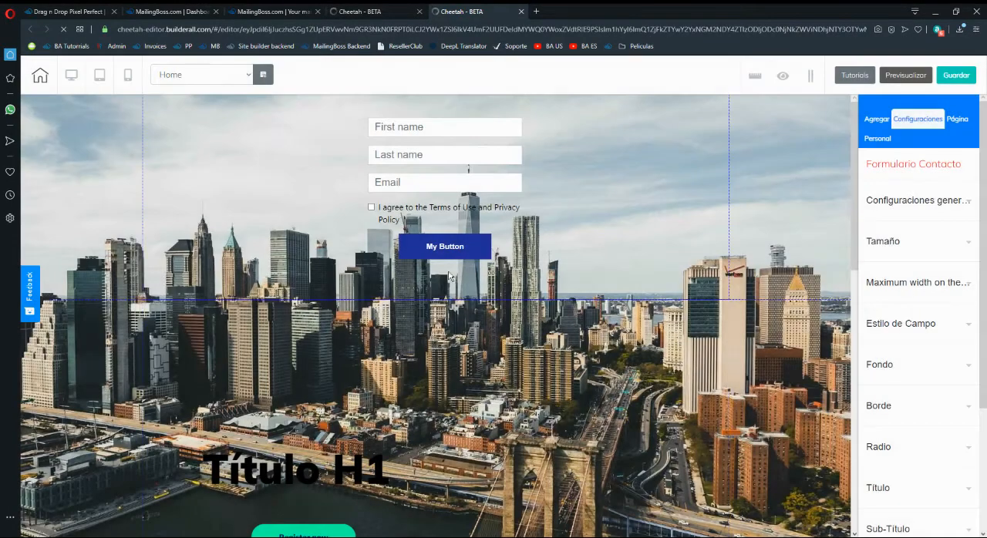
left_click(452, 176)
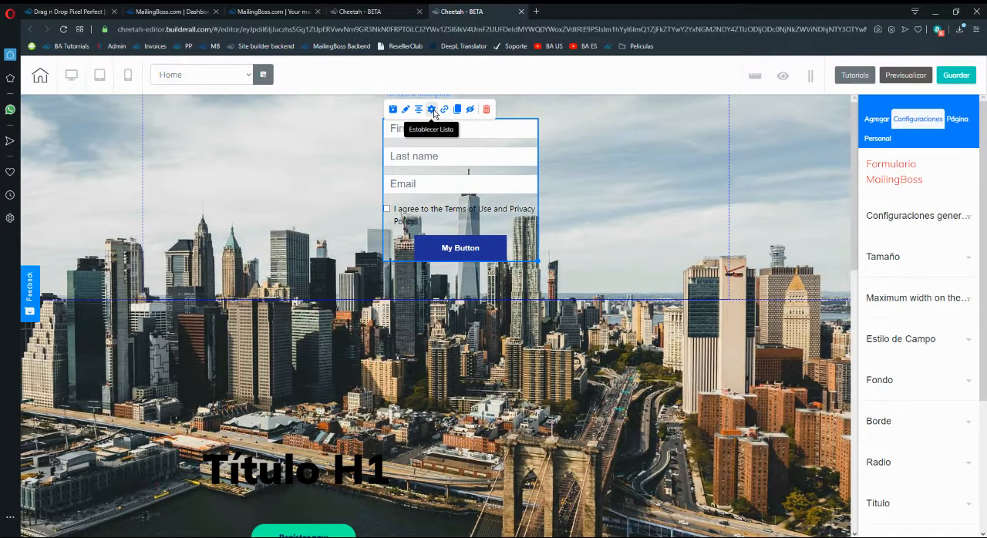
left_click_drag(480, 207, 475, 232)
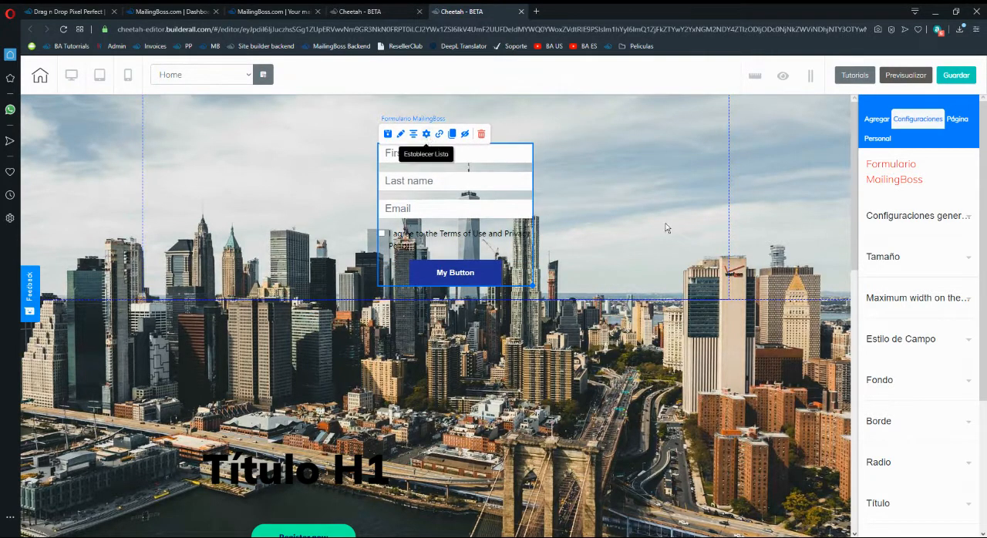
key("F5")
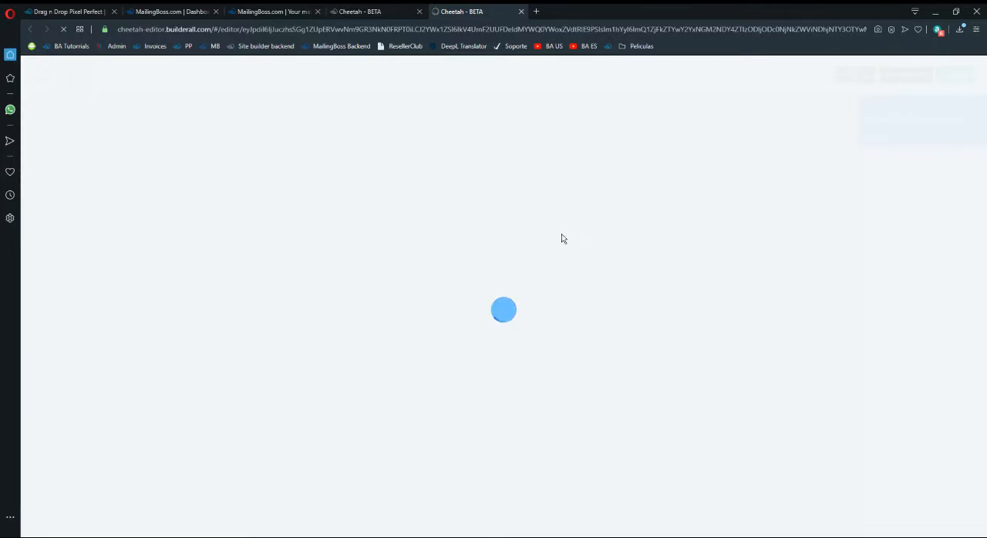
Set the preferred language in the Cheetah site manager to English and close the outdated Spanish page editor.
left_click(424, 10)
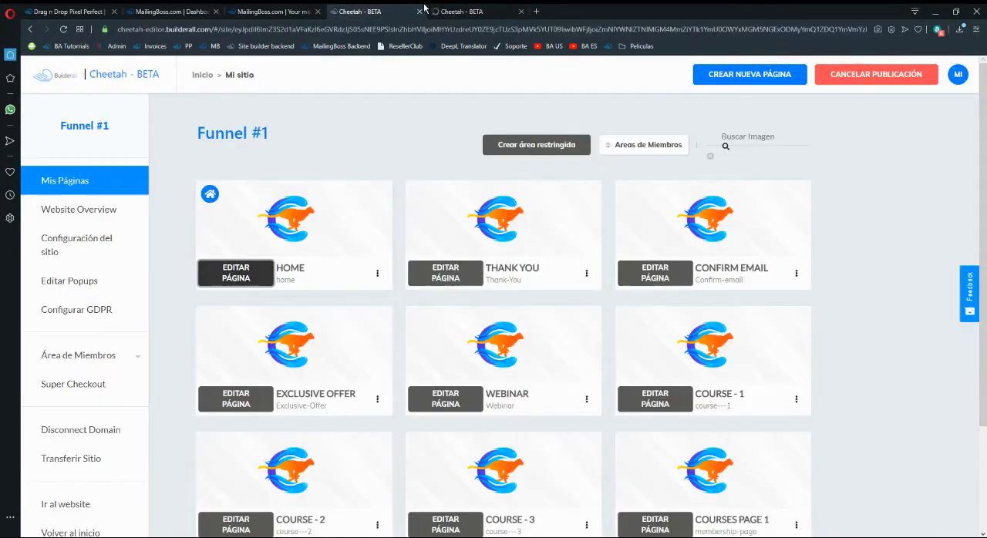
key("F5")
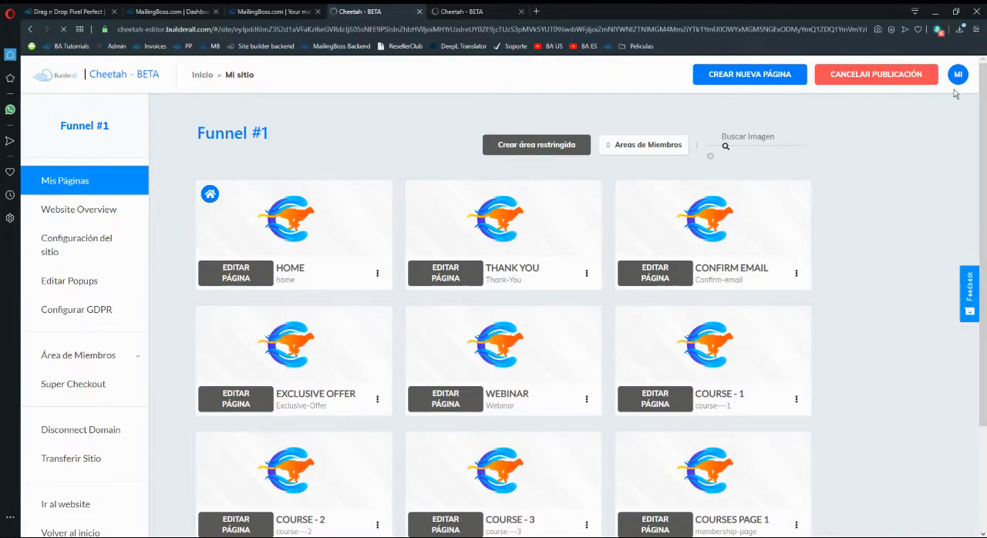
left_click(956, 80)
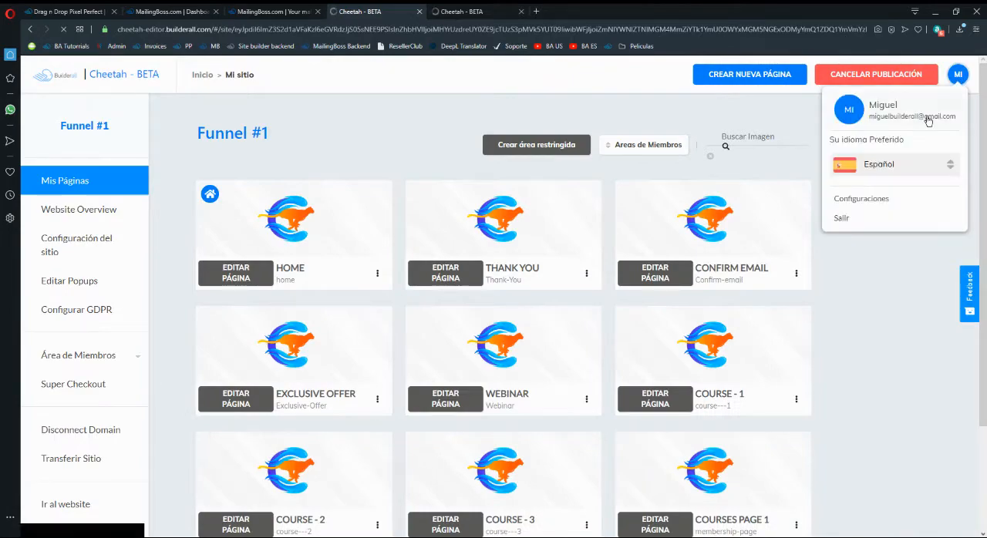
left_click(877, 164)
left_click(878, 223)
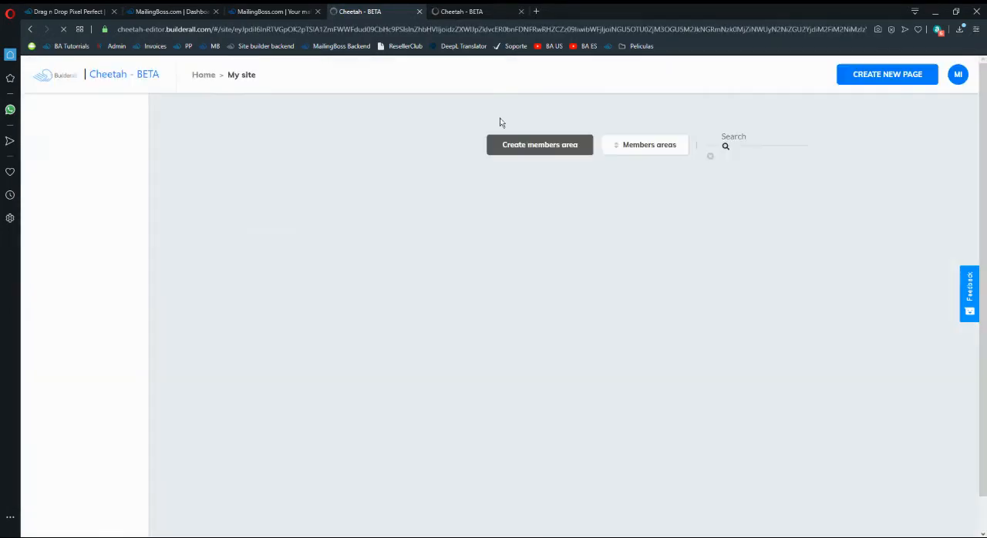
left_click(471, 11)
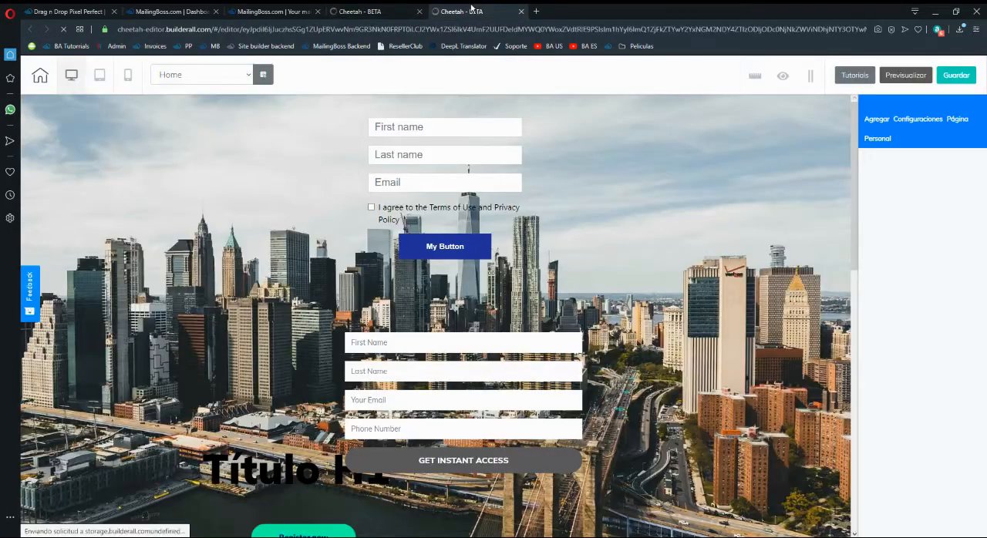
middle_click(472, 9)
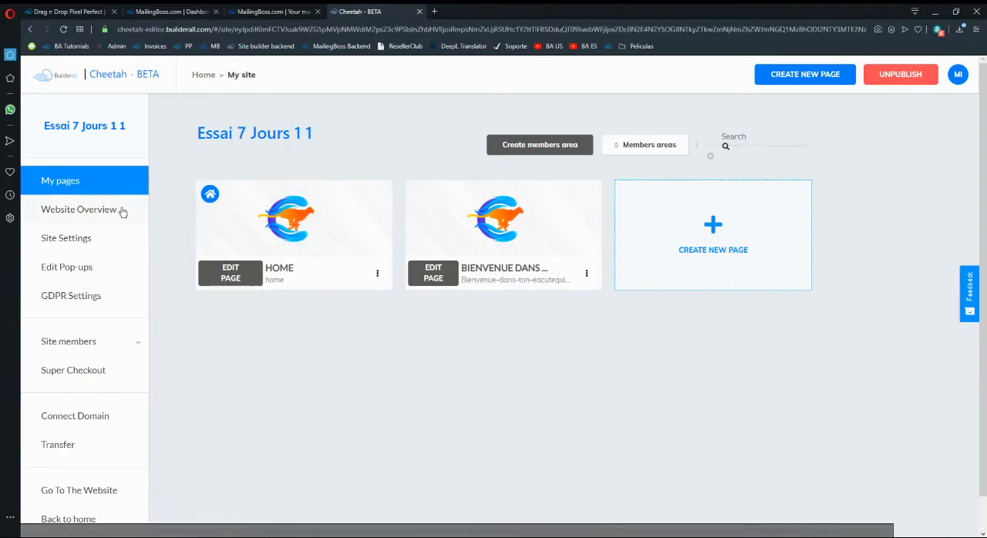
Return to the list of published Cheetah sites, open the Funnel #1 site and edit its Home page.
left_click(107, 75)
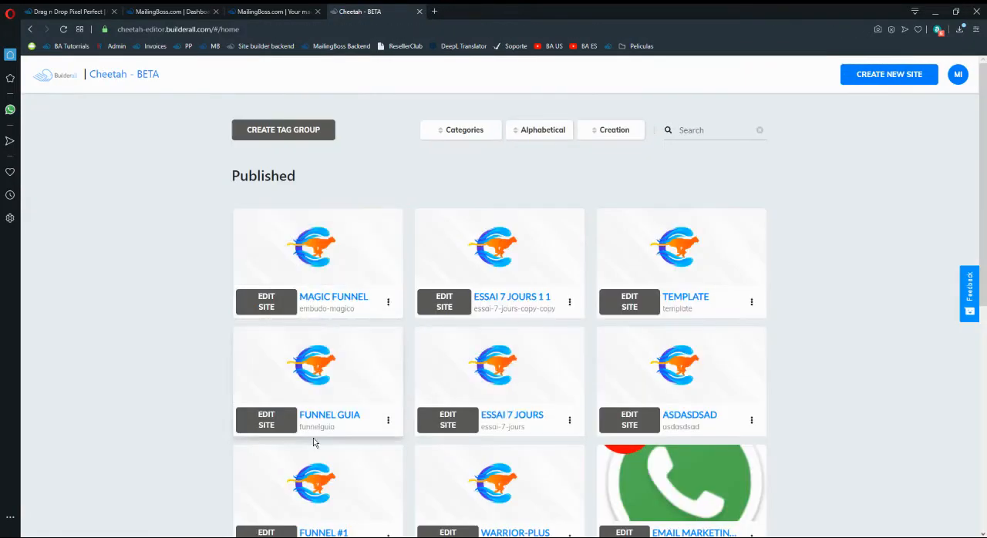
scroll(313, 441, "down", 3)
left_click(269, 336)
scroll(463, 409, "down", 3)
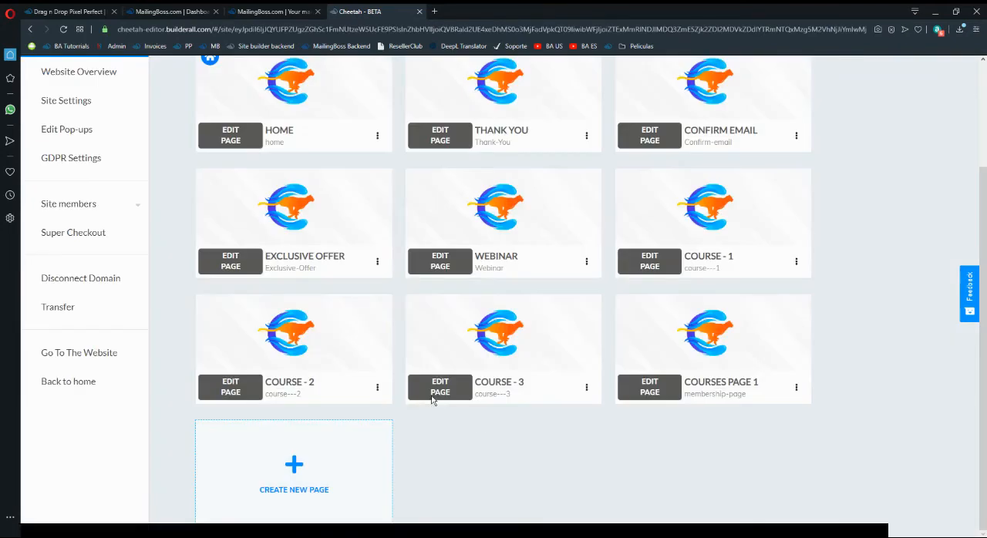
scroll(433, 399, "up", 3)
left_click(230, 239)
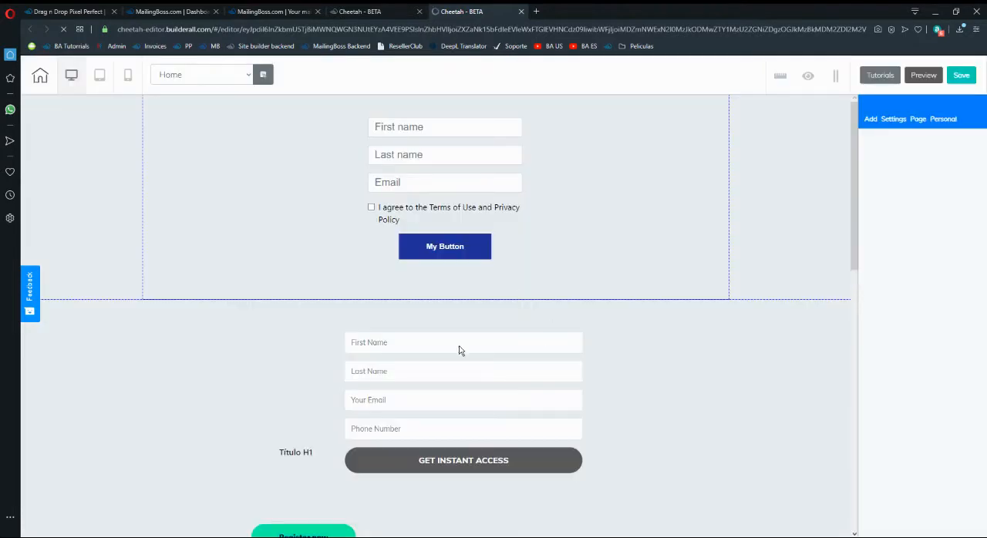
Move the MailingBoss form slightly down and assign it the upper of the two Funnel #1 lists.
left_click(454, 199)
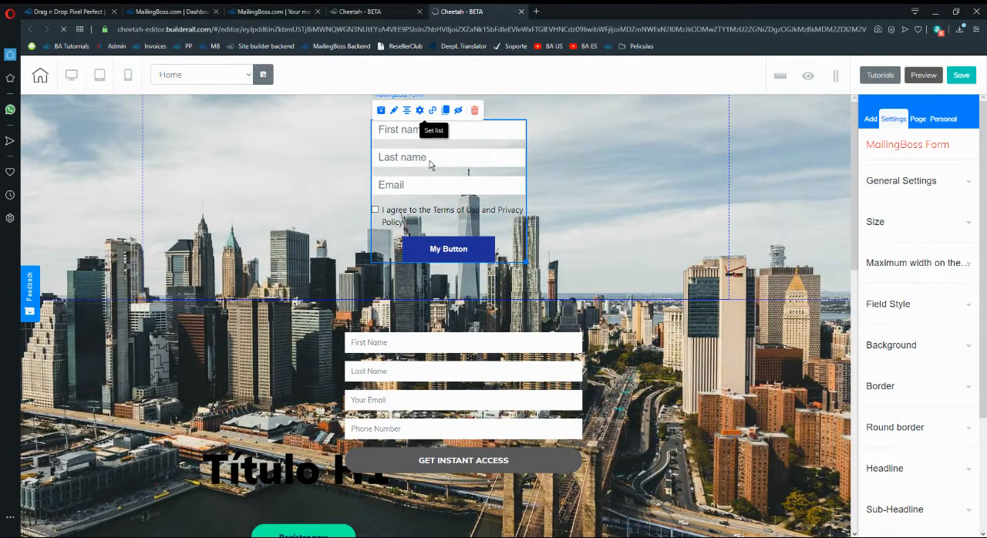
left_click_drag(430, 161, 430, 175)
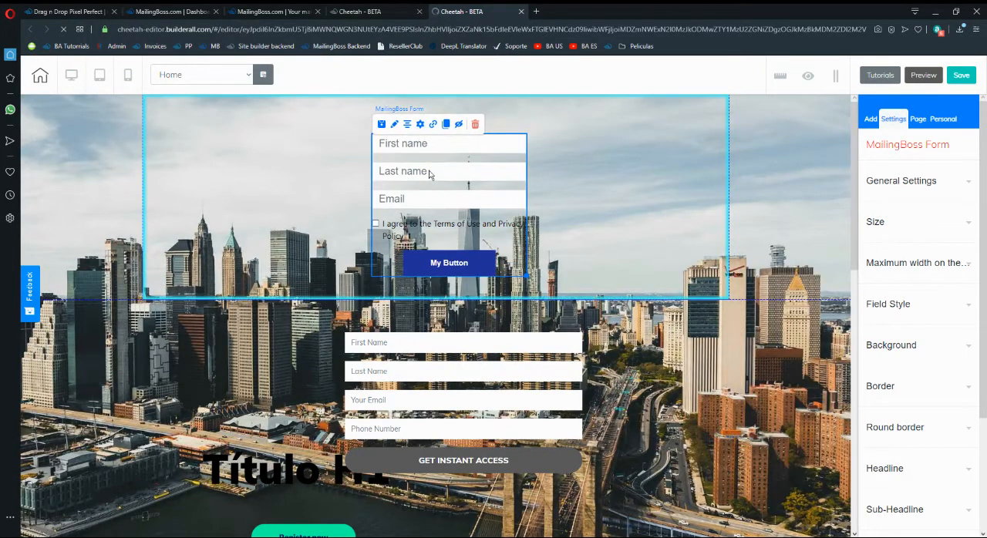
left_click(420, 124)
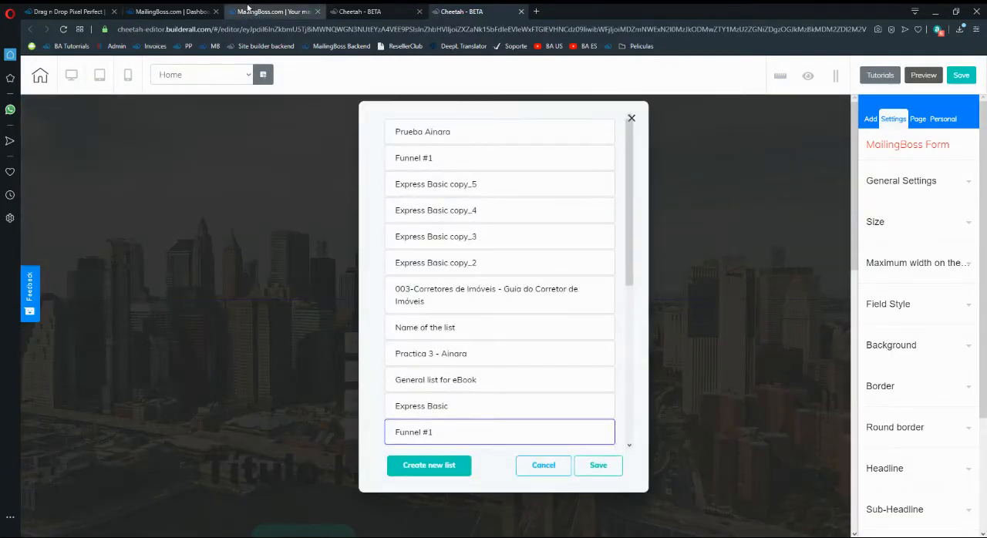
left_click(247, 8)
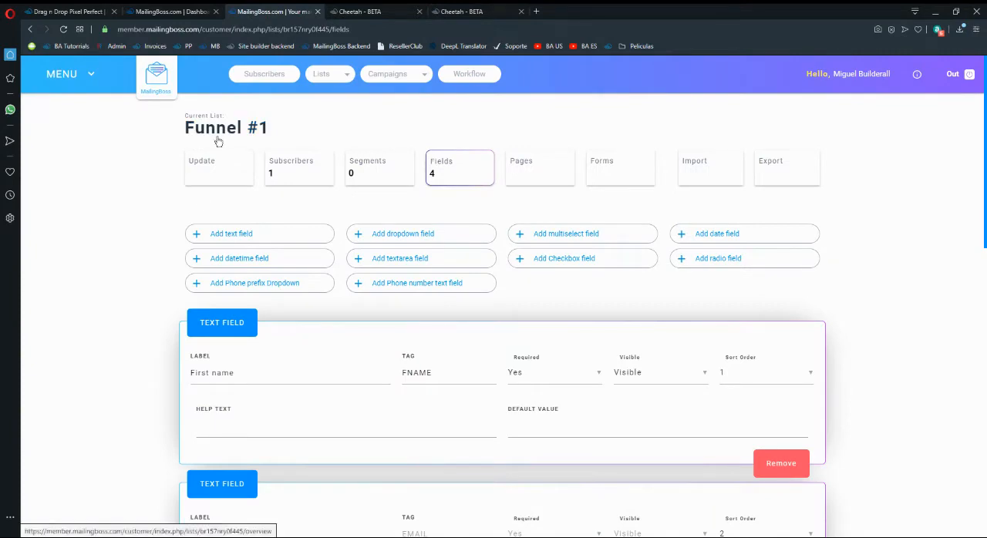
left_click(397, 8)
left_click(466, 9)
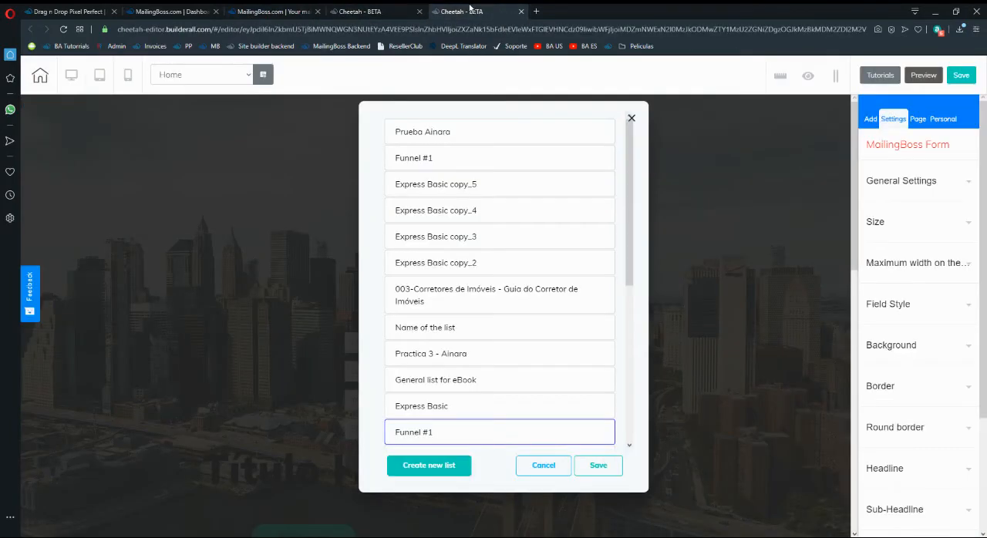
left_click(415, 160)
left_click(609, 467)
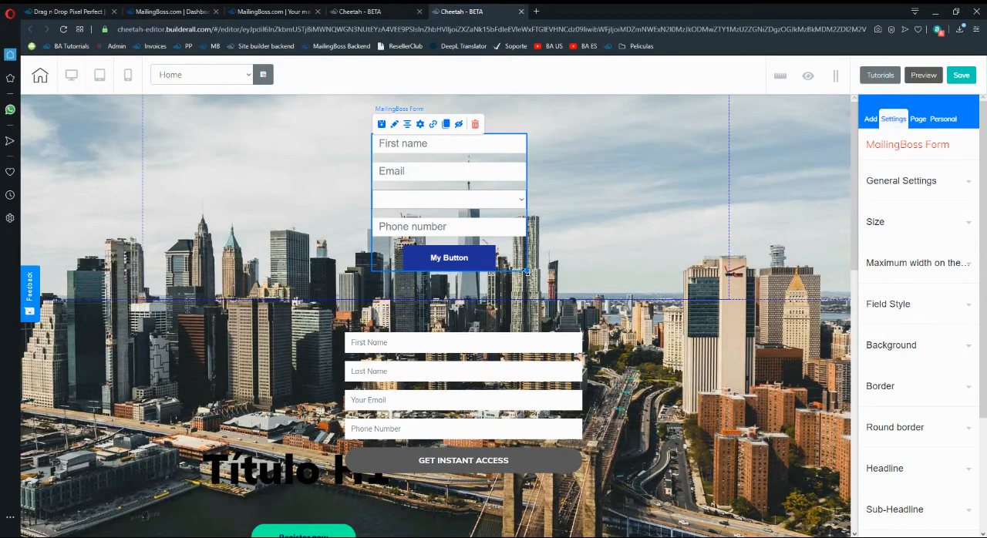
Widen and slightly reposition the MailingBoss form, and show both labels and placeholders for its fields.
left_click_drag(525, 272, 540, 272)
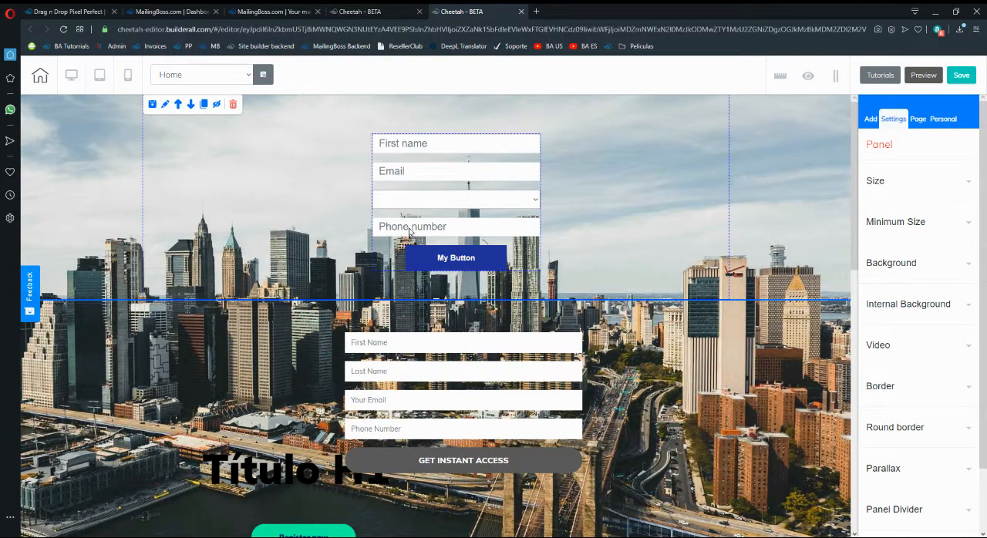
left_click(398, 205)
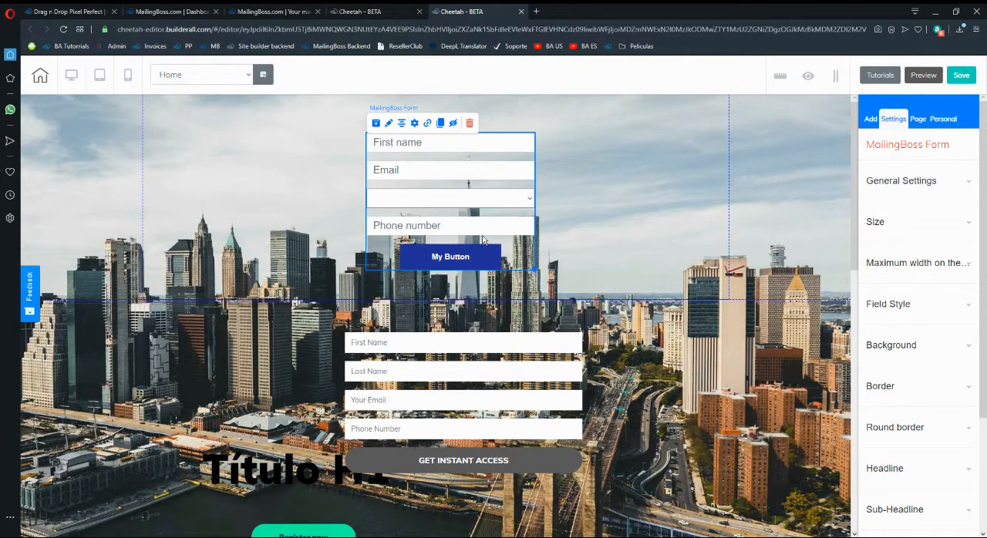
left_click(894, 182)
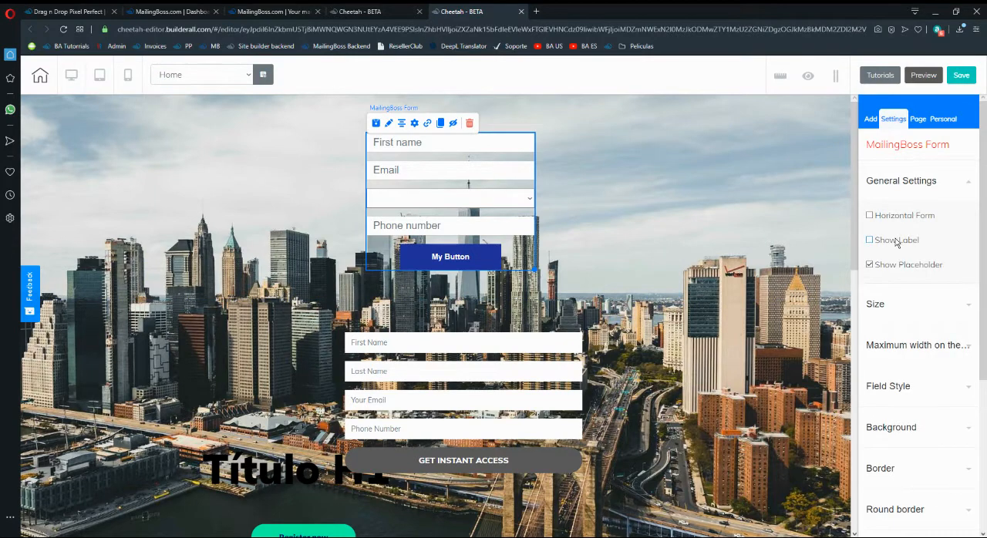
left_click(896, 241)
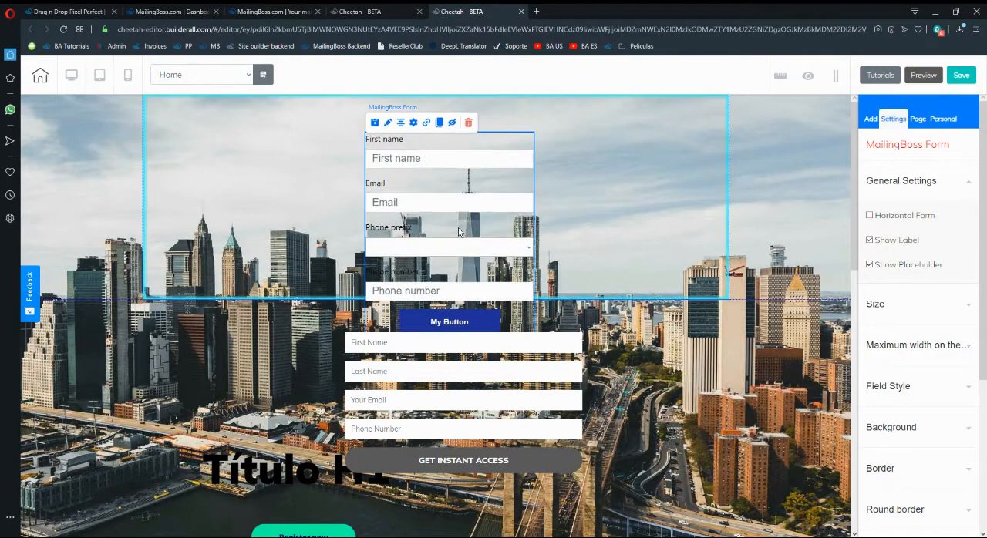
left_click(870, 265)
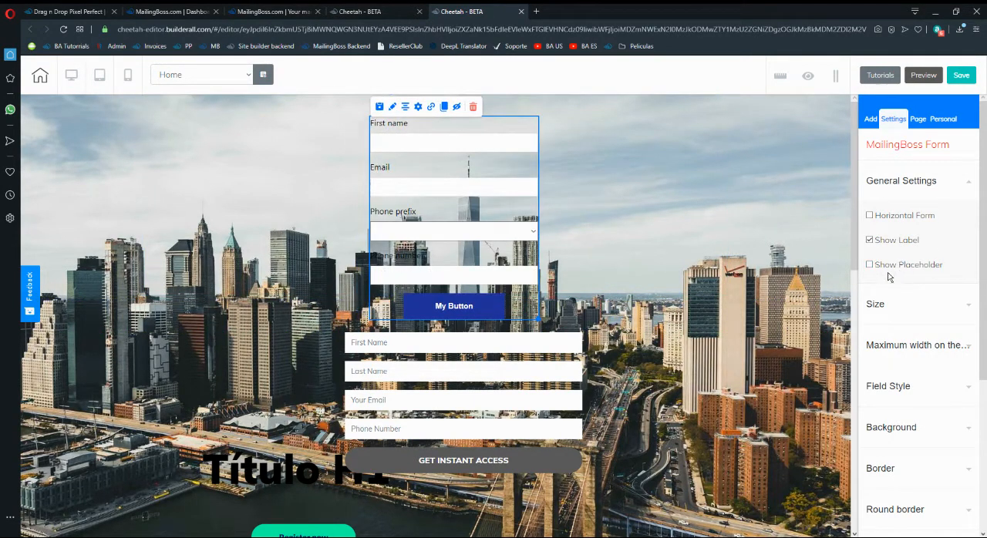
left_click(902, 270)
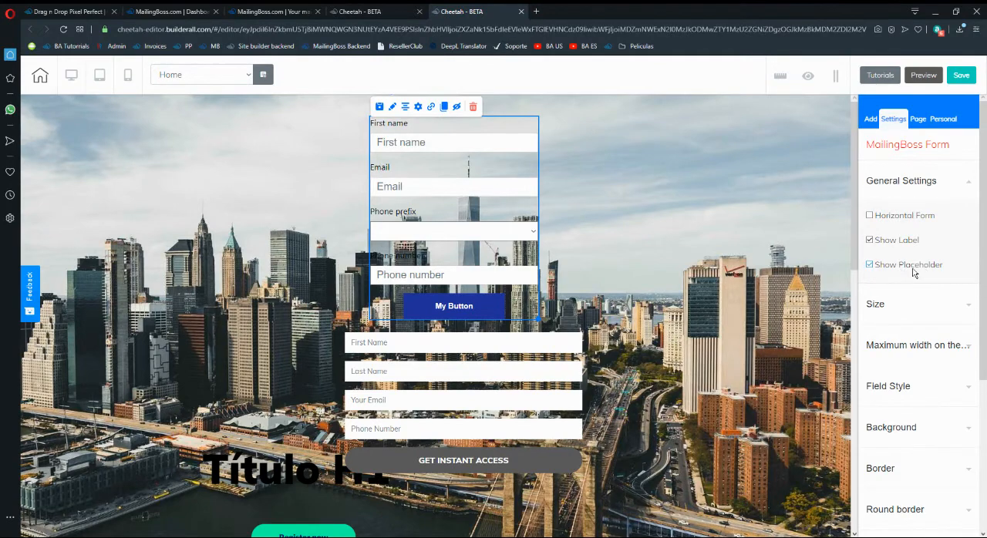
left_click_drag(449, 164, 452, 162)
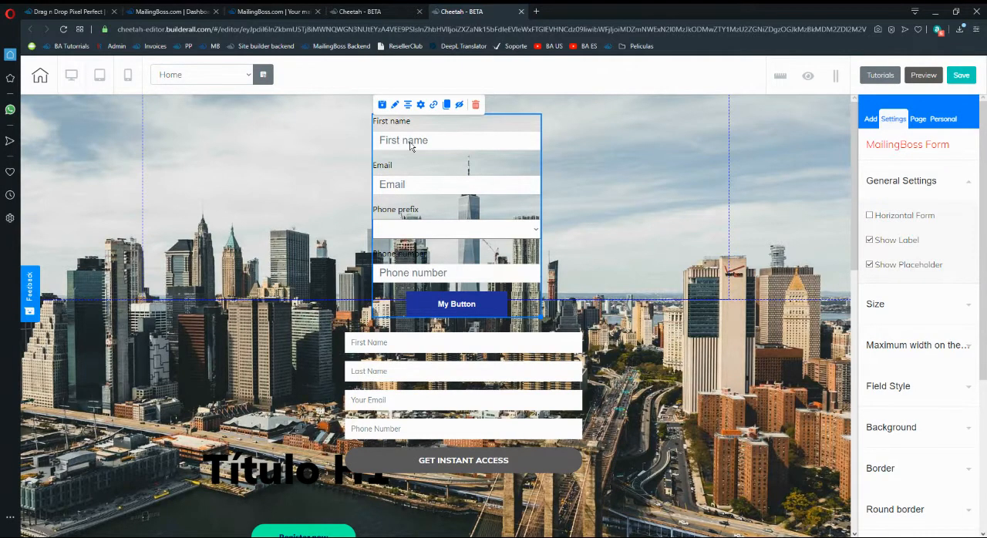
Compare the First name and Email field labels of the MailingBoss Funnel #1 list with those on the Cheetah page's form.
left_click(376, 11)
left_click(279, 11)
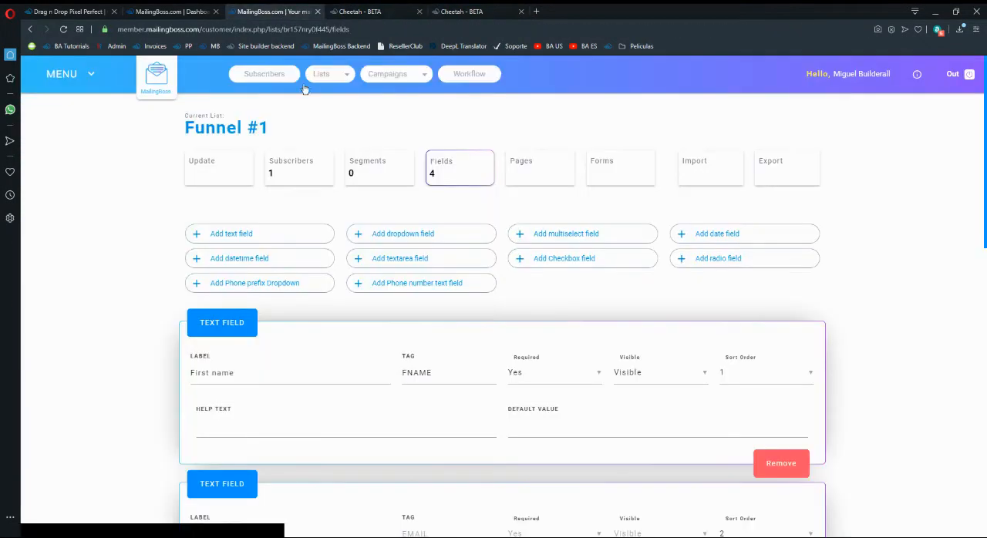
scroll(307, 272, "down", 1)
scroll(307, 272, "down", 1)
left_click_drag(236, 219, 189, 220)
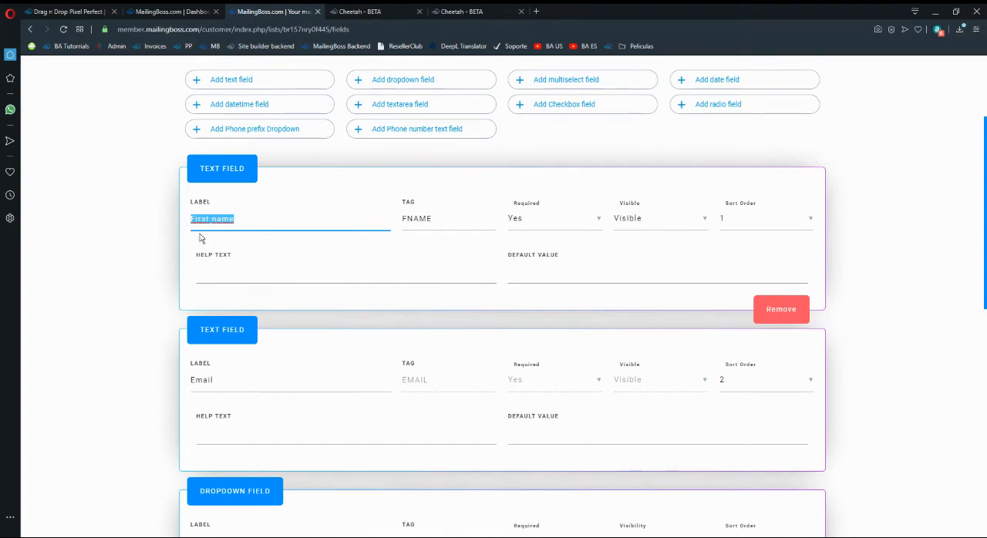
left_click(471, 10)
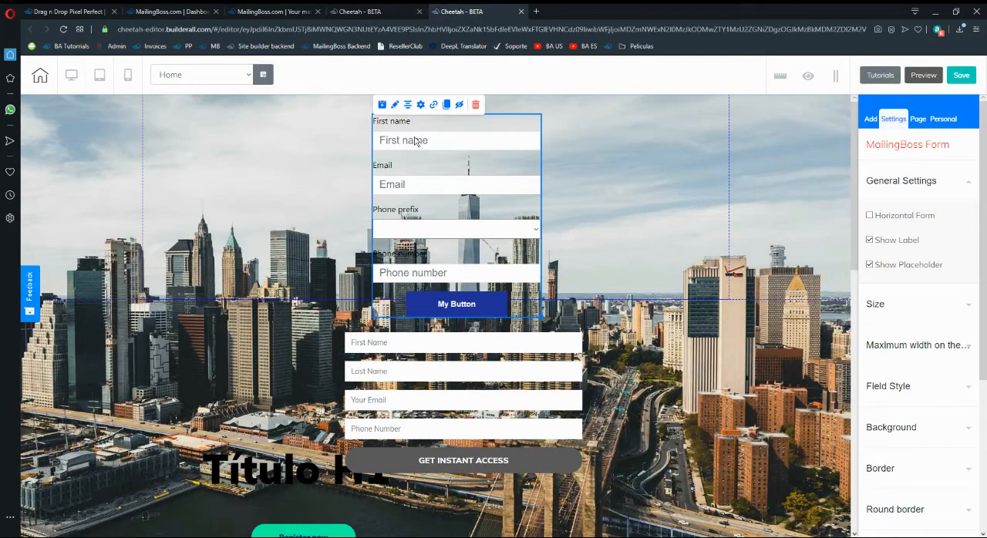
left_click(376, 9)
left_click(280, 11)
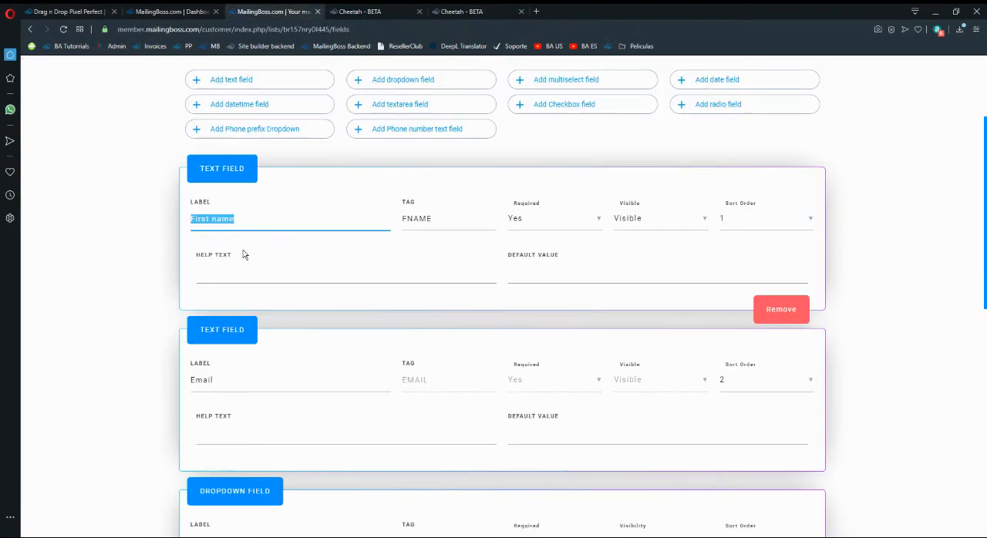
left_click(243, 373)
scroll(243, 374, "down", 1)
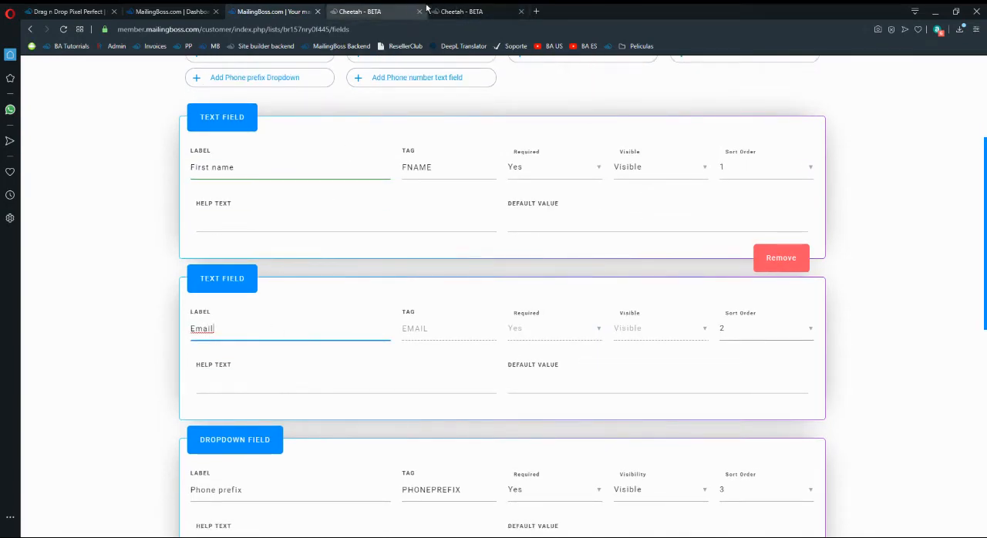
left_click(471, 10)
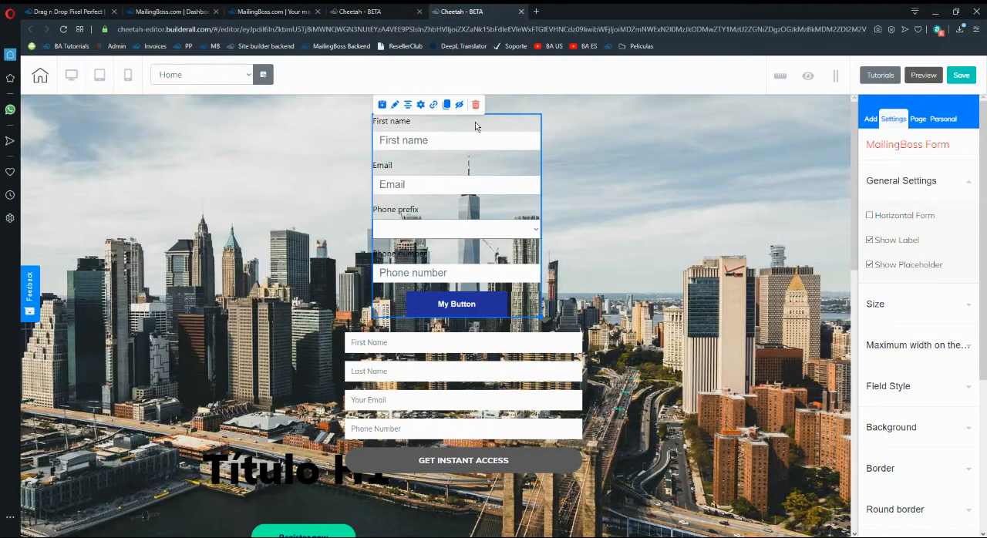
Check the MailingBoss form's subscription link actions and save its assignment to the upper Funnel #1 list.
left_click(433, 105)
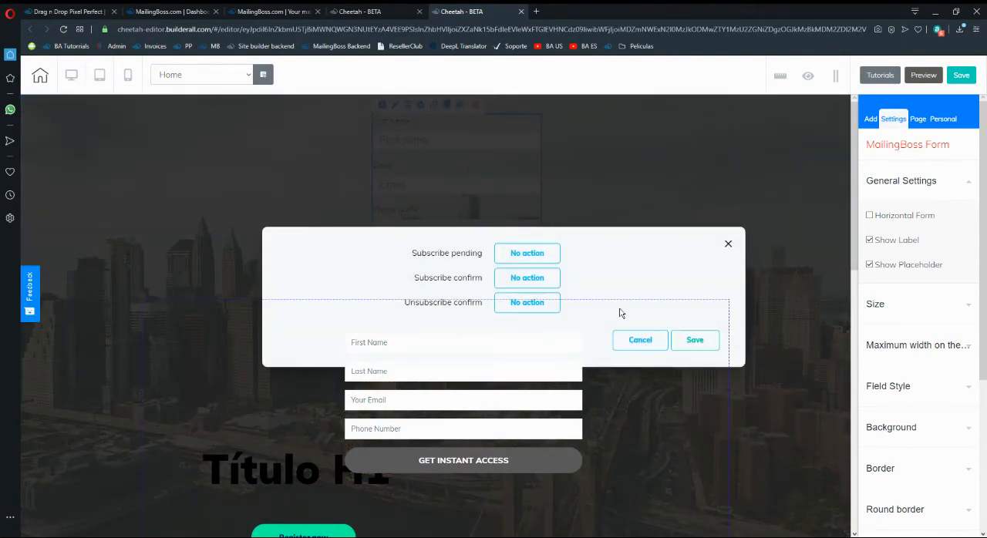
left_click(728, 244)
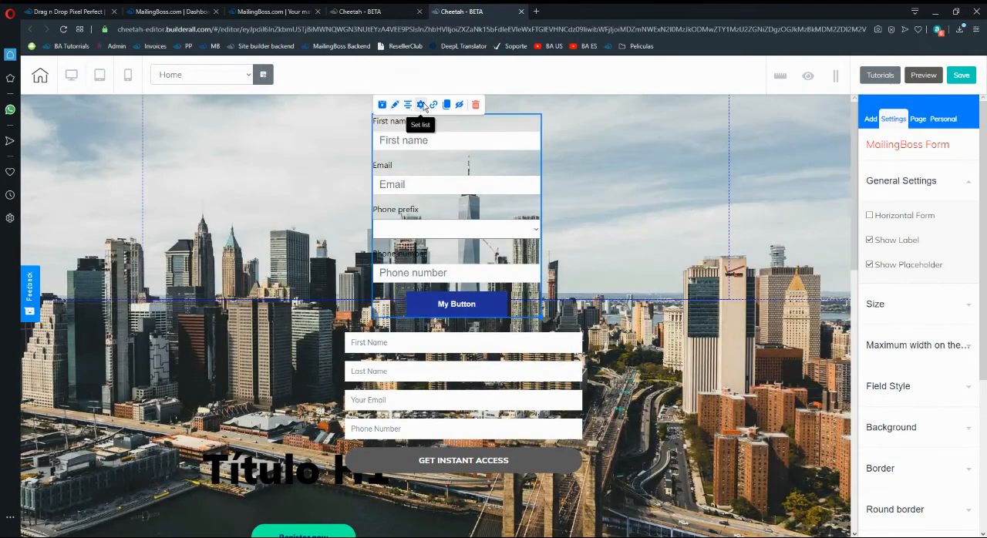
left_click(423, 105)
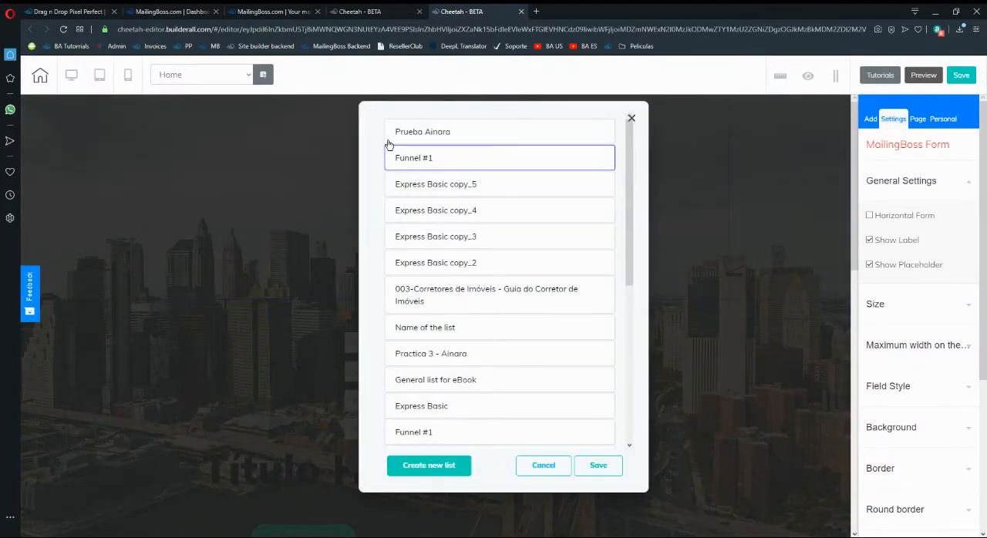
left_click(599, 466)
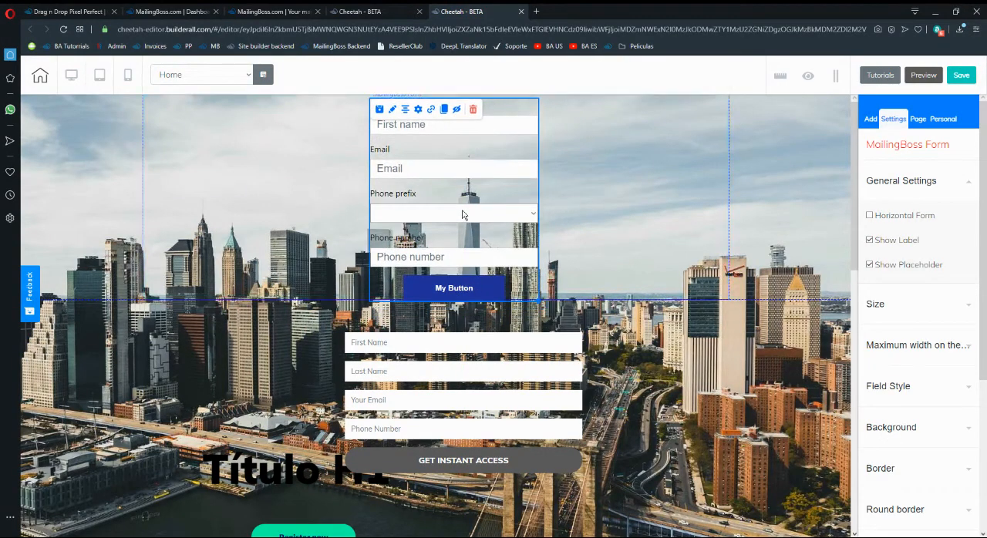
Save the Home page with the MailingBoss form and publish the site.
left_click(954, 81)
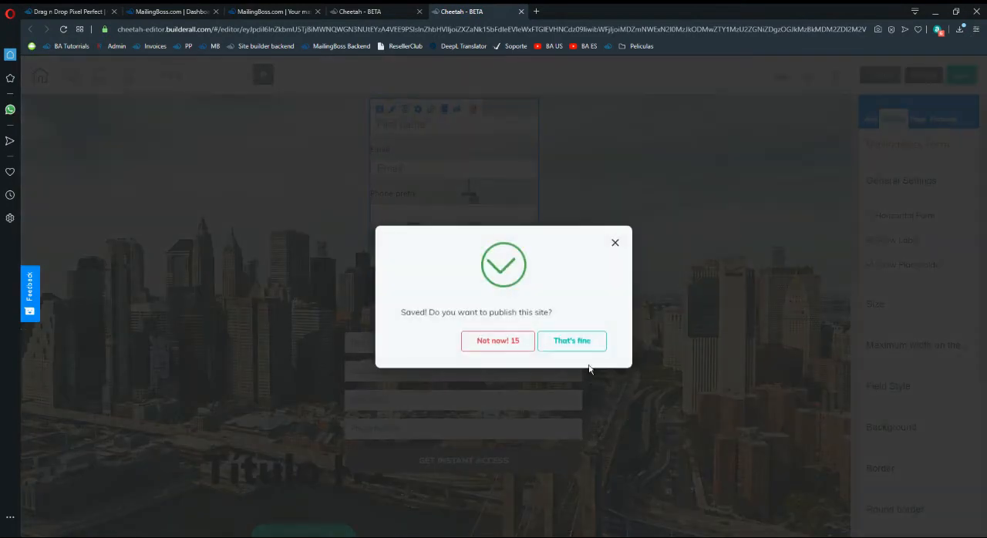
left_click(582, 347)
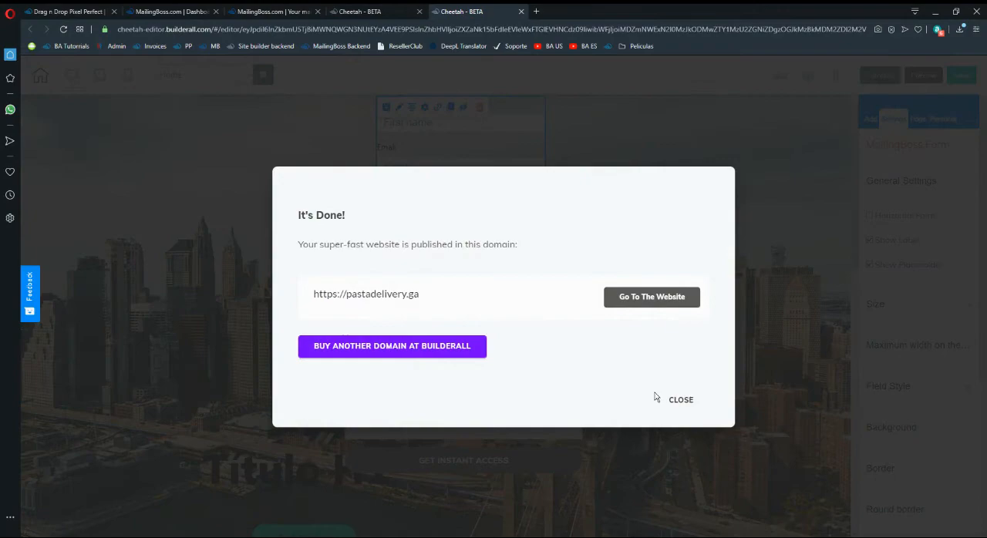
left_click(680, 399)
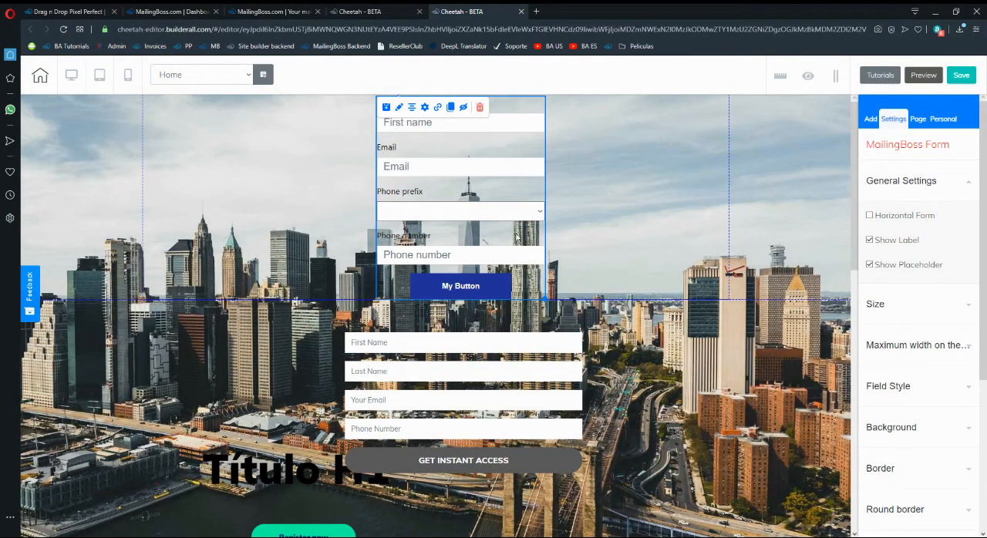
Open the live Home page from the Funnel #1 page list and reload it.
left_click(367, 11)
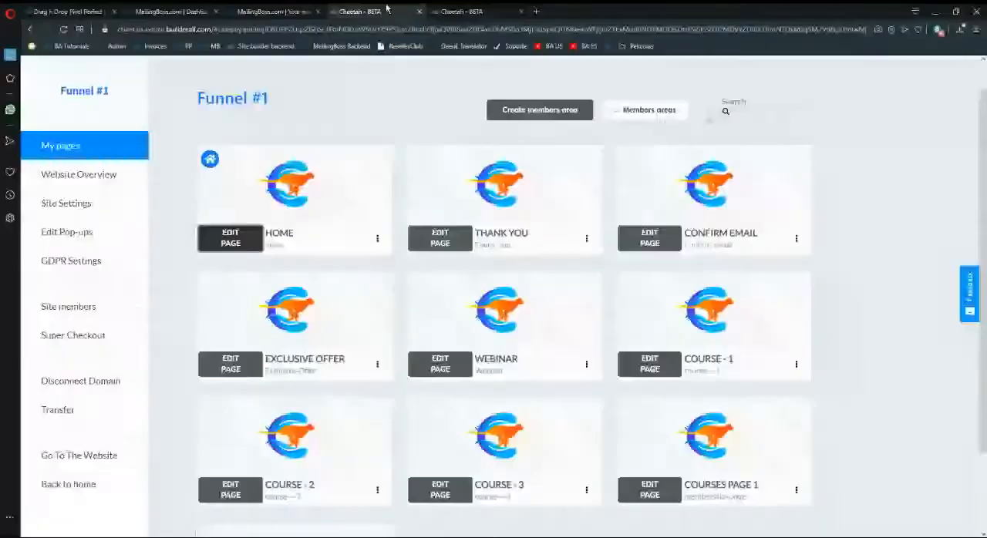
left_click(377, 239)
left_click(362, 295)
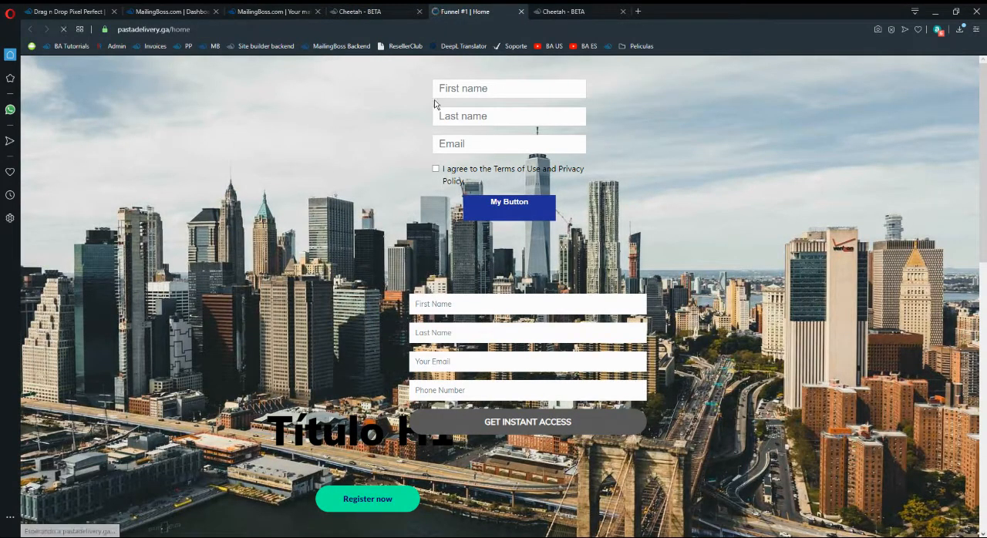
key("F5")
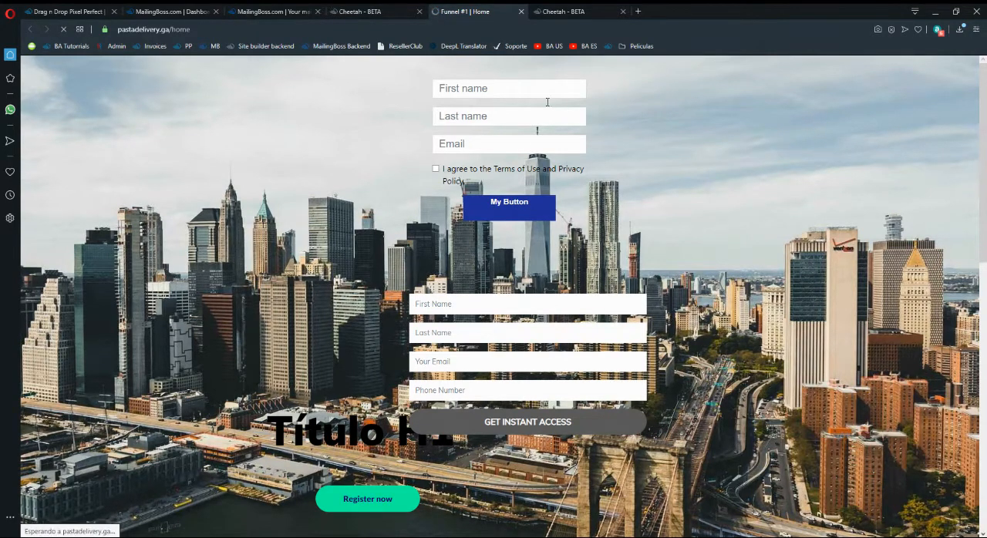
key("F5")
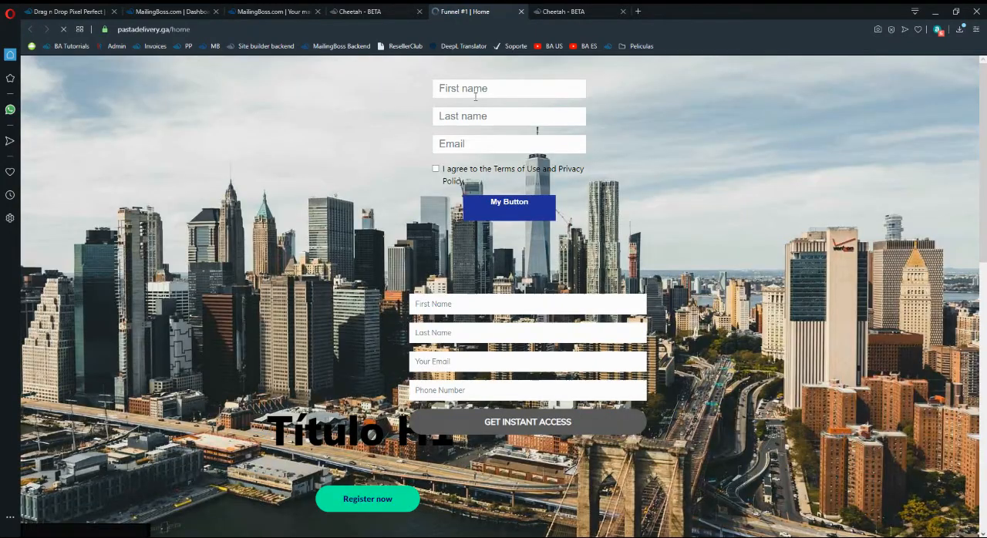
Save the Home page again, dismiss publishing, and reload the live page to view the MailingBoss form.
left_click(560, 10)
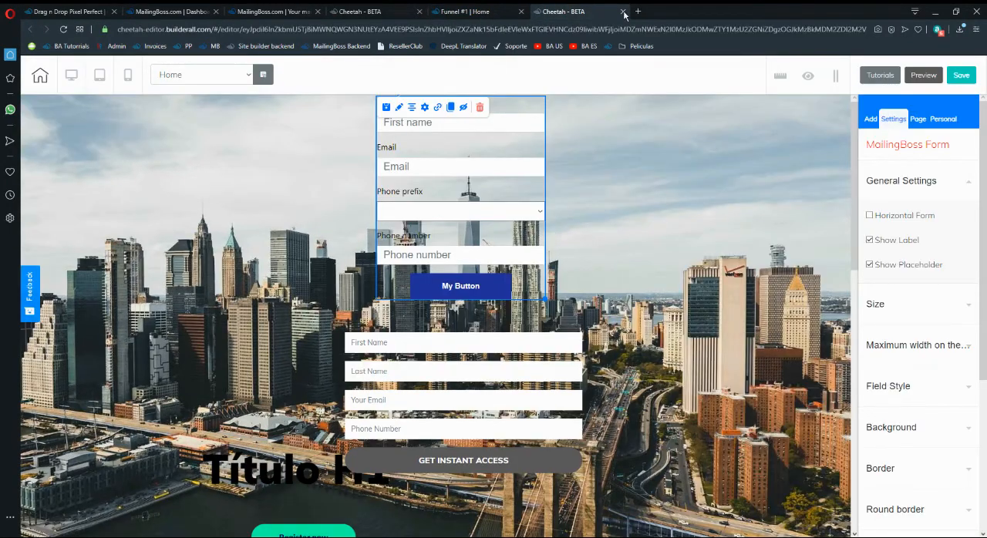
left_click(964, 75)
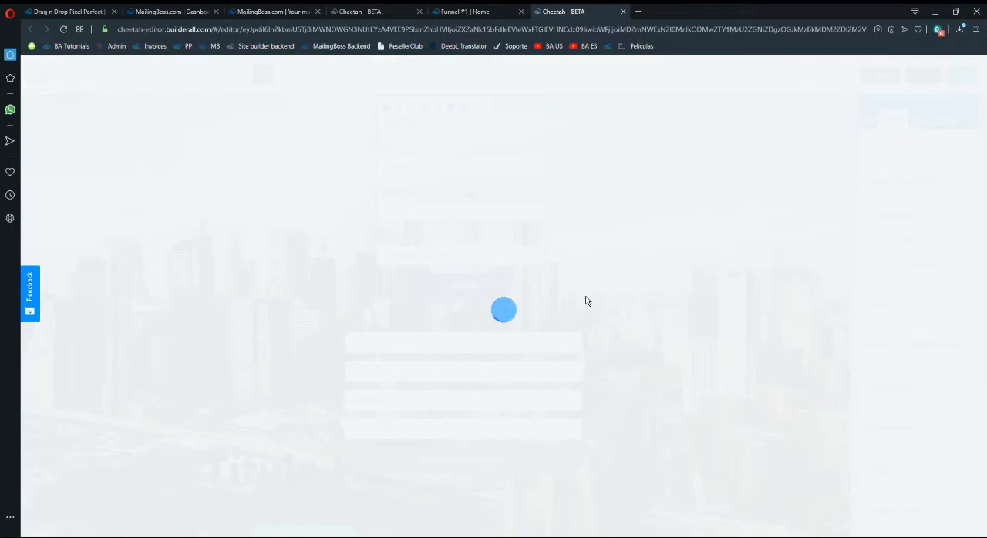
left_click(501, 12)
key("F5")
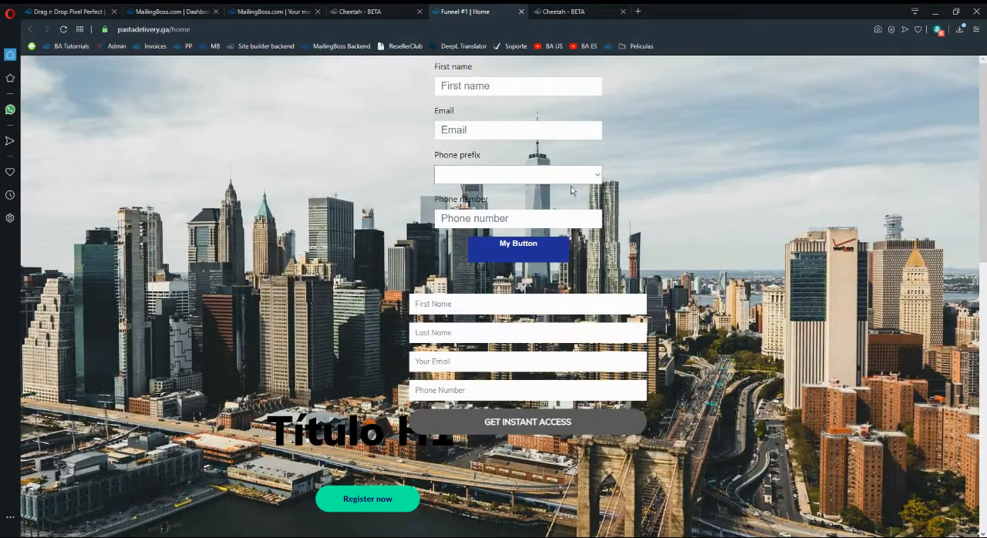
left_click(566, 11)
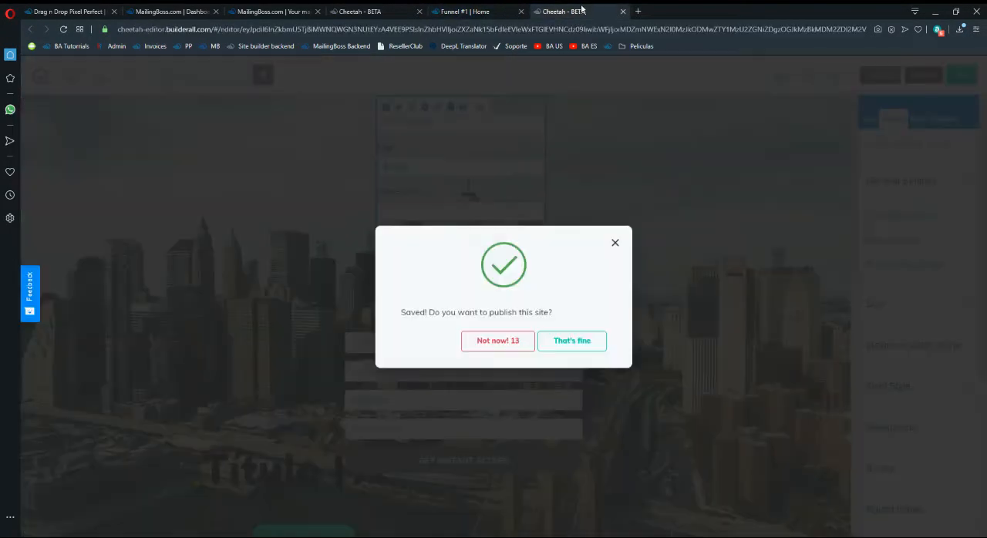
left_click(615, 239)
left_click(472, 9)
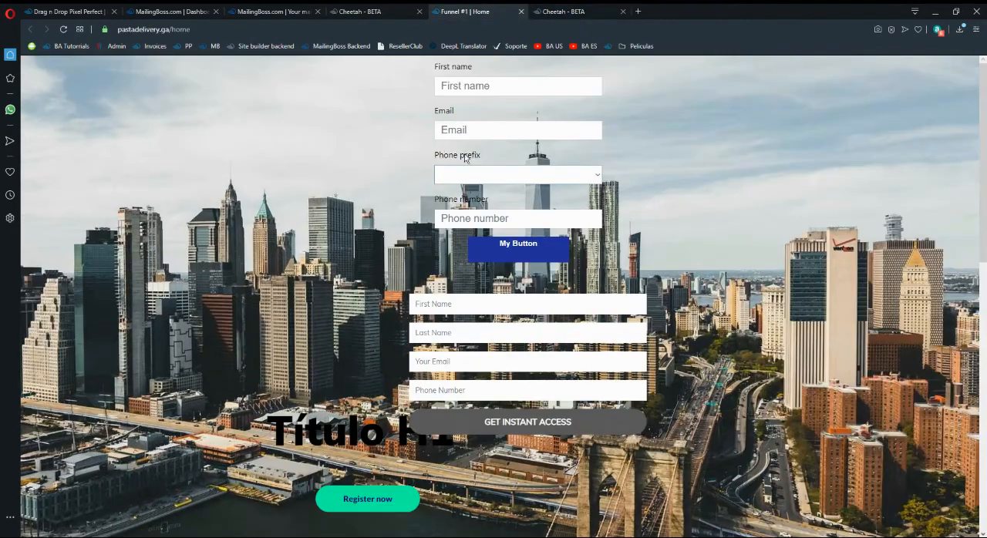
Choose Italy (+39) as the phone prefix in the live form and activate its phone number field.
left_click(487, 176)
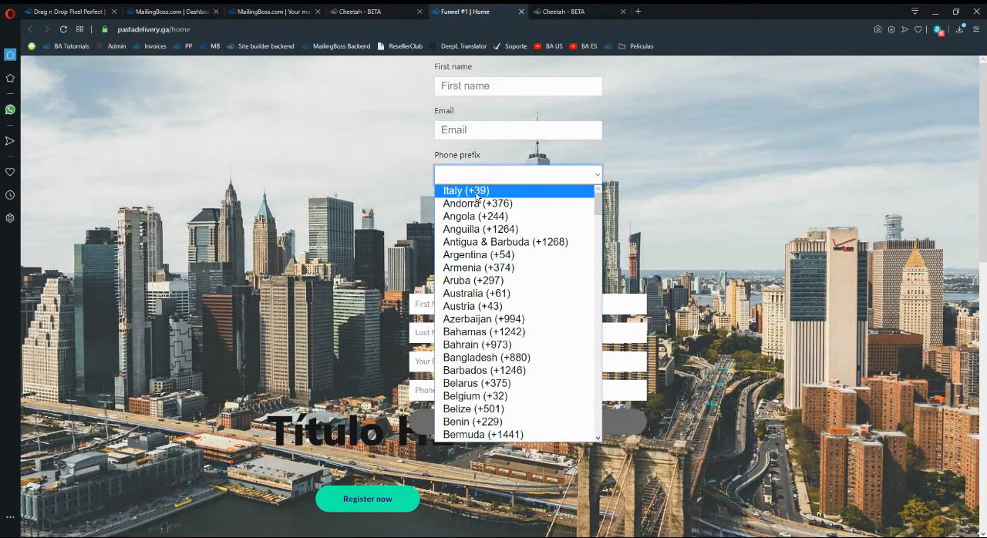
left_click(492, 192)
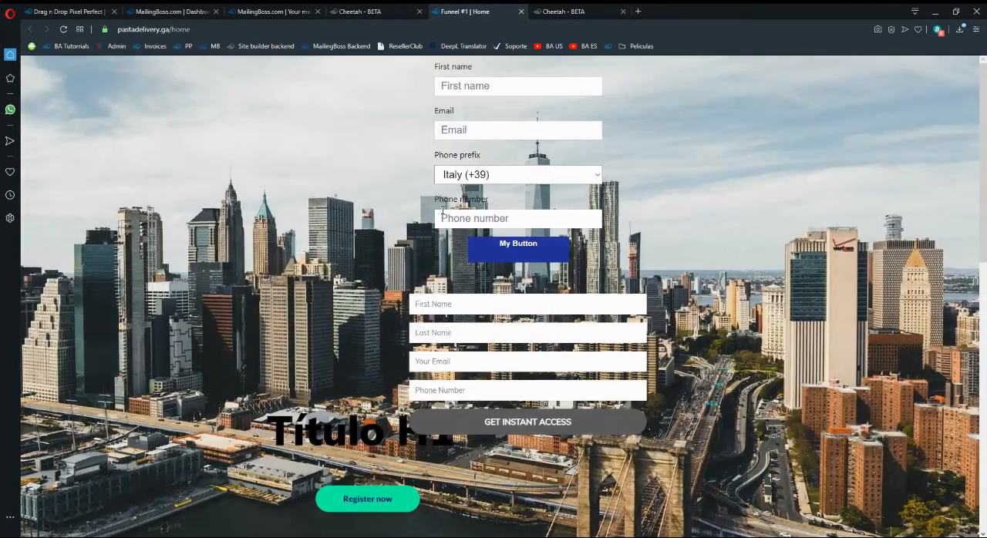
left_click(493, 175)
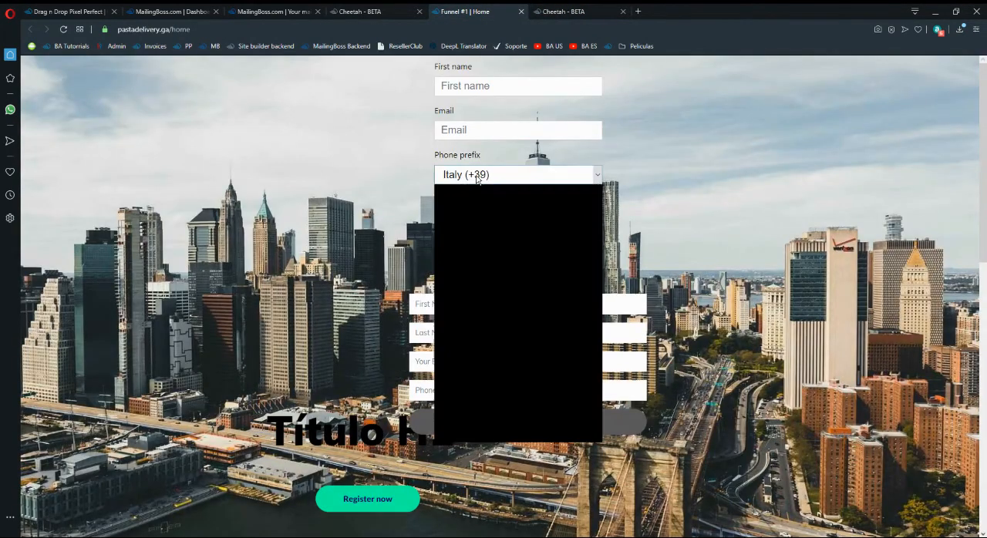
scroll(489, 285, "down", 15)
scroll(488, 284, "up", 10)
left_click(676, 170)
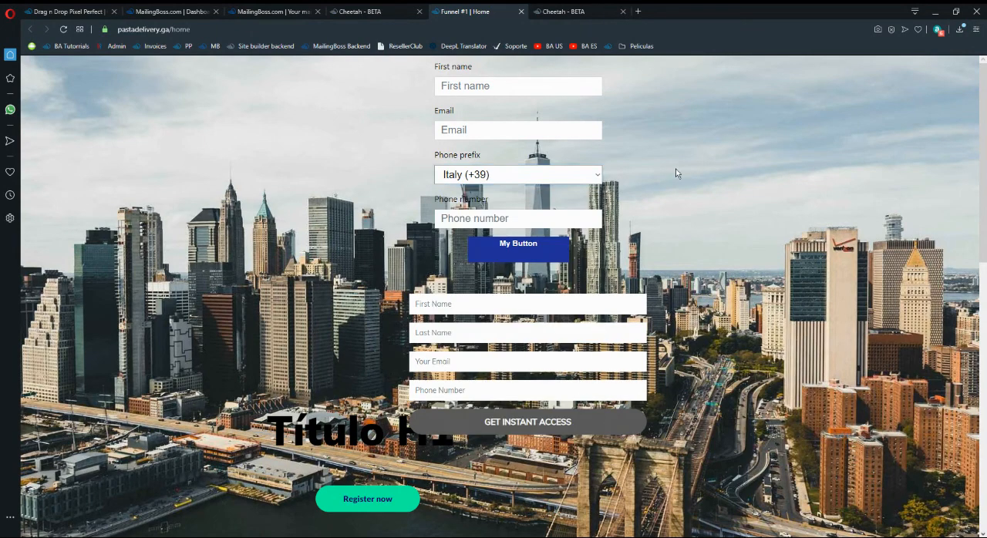
left_click(516, 221)
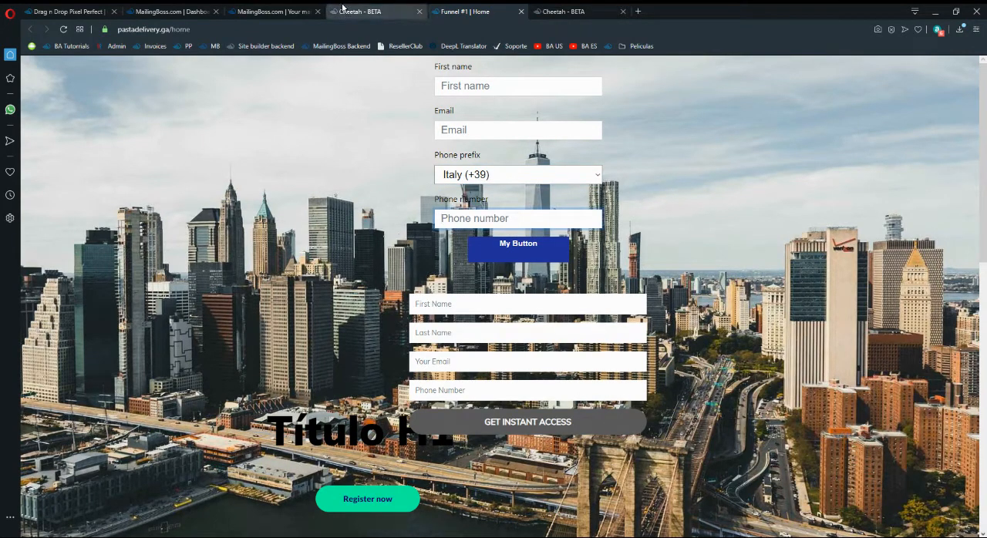
Switch to the Builderall office and change the account language to English.
left_click(270, 11)
left_click(179, 11)
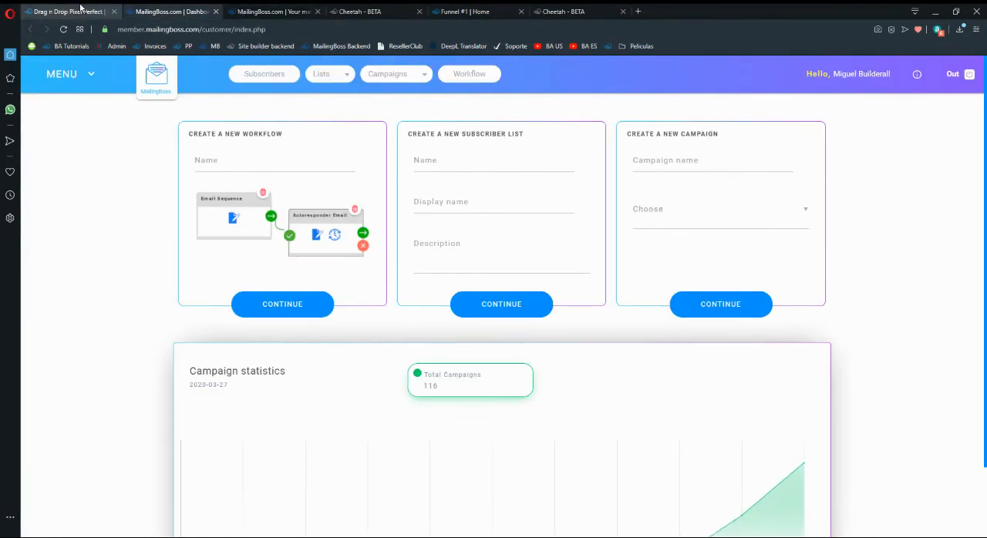
left_click(69, 11)
mouse_move(610, 74)
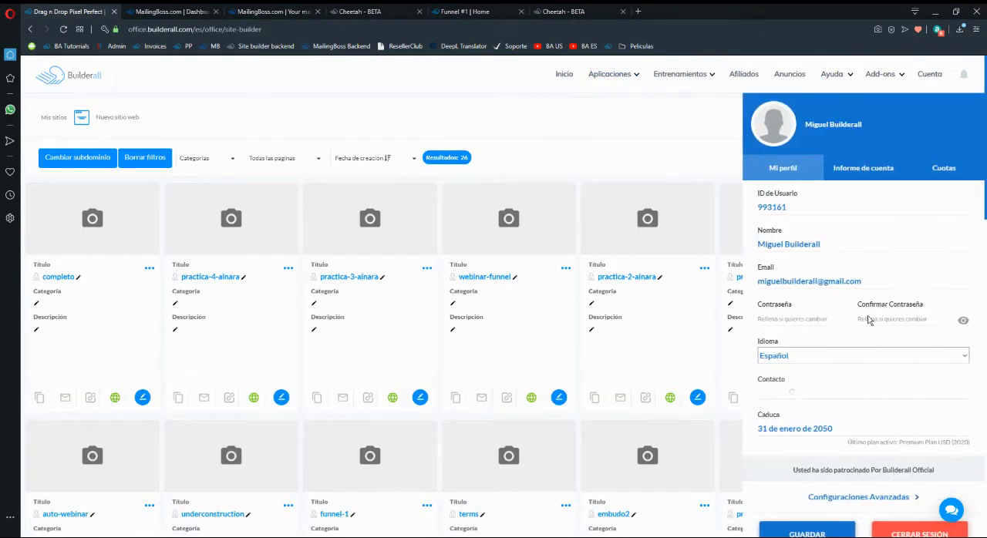
left_click(844, 354)
left_click(787, 128)
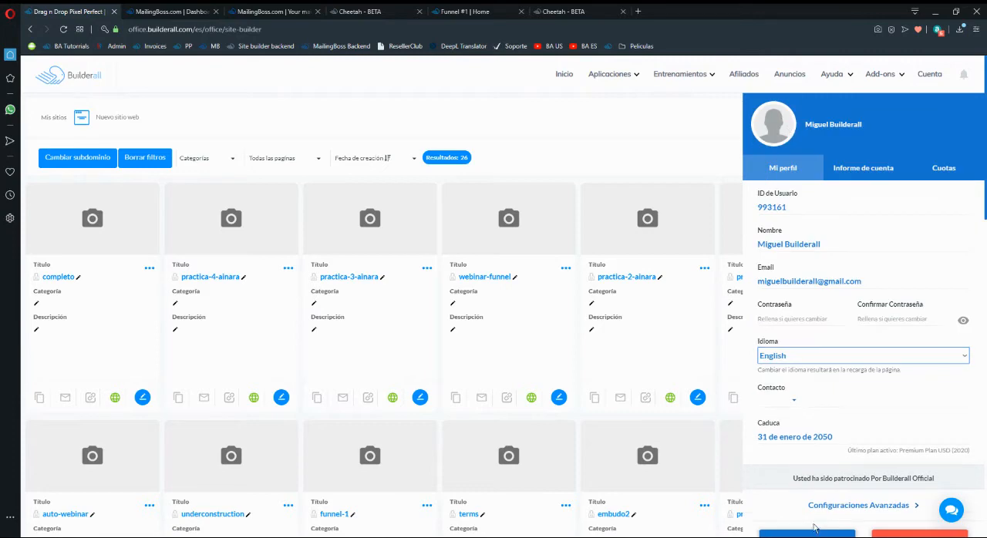
left_click(646, 337)
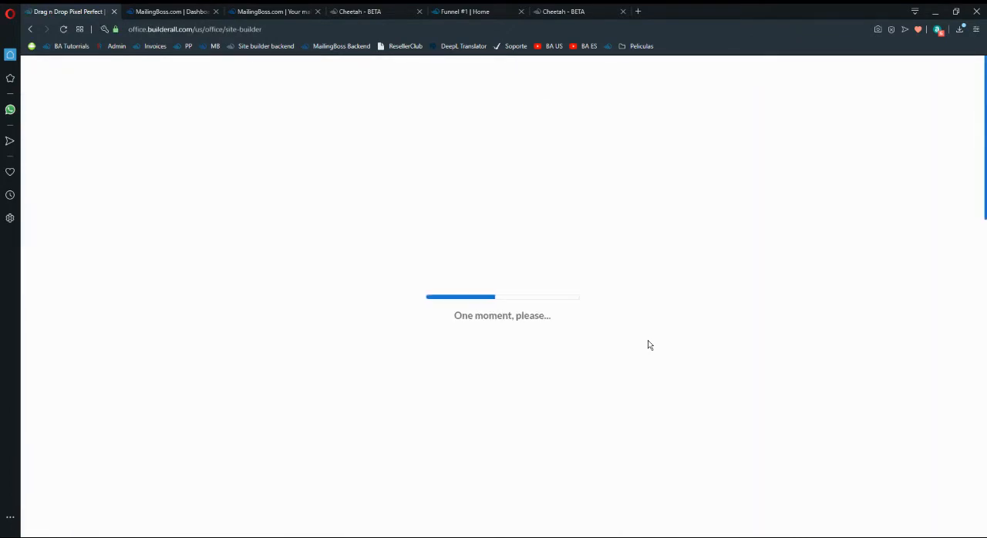
Open the SMS Messaging app from the Builderall office.
left_click(618, 85)
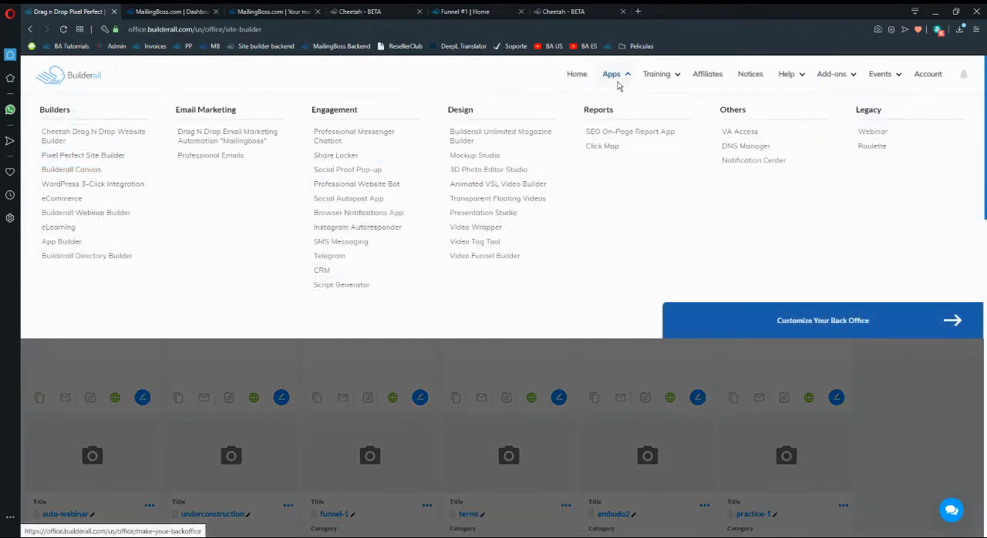
left_click(341, 242)
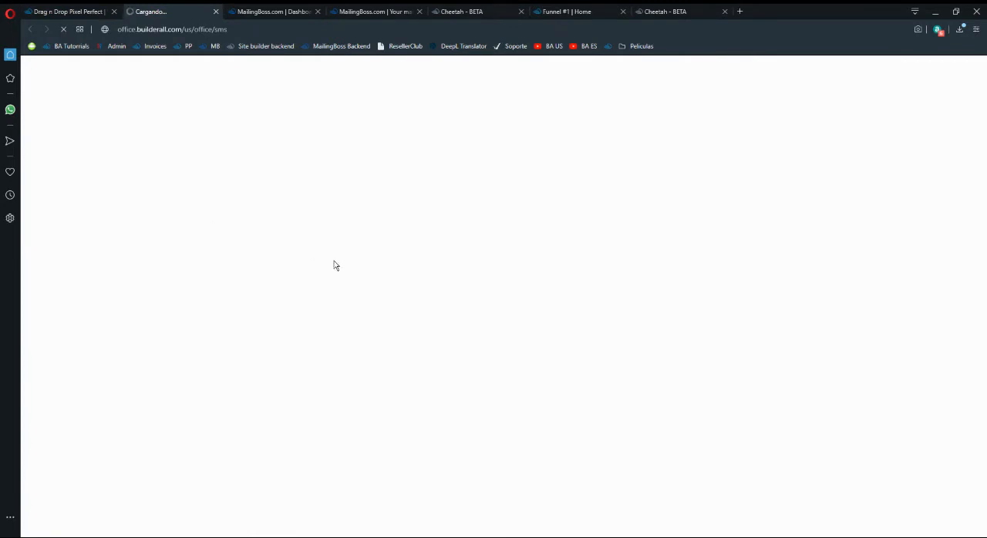
left_click(93, 8)
mouse_move(666, 78)
mouse_move(629, 73)
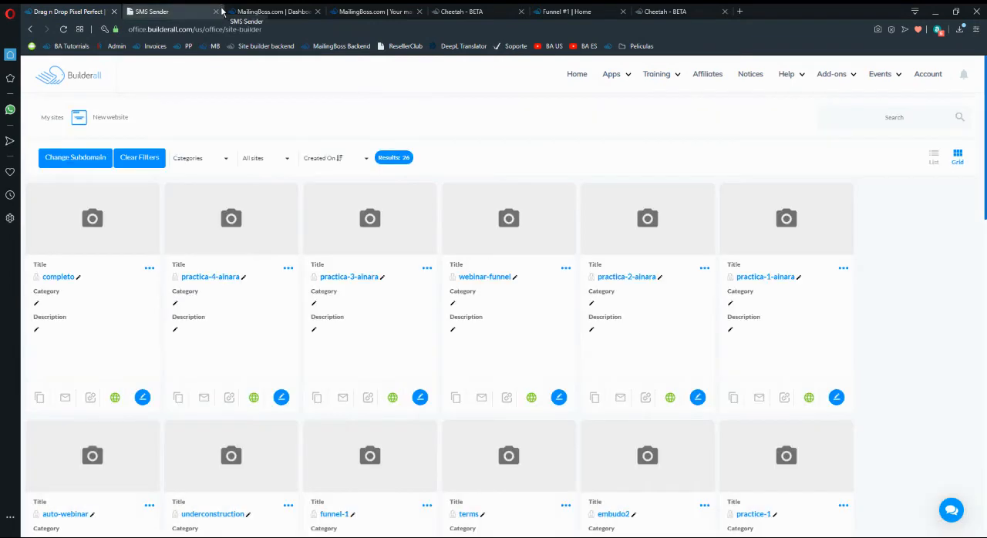
left_click(206, 10)
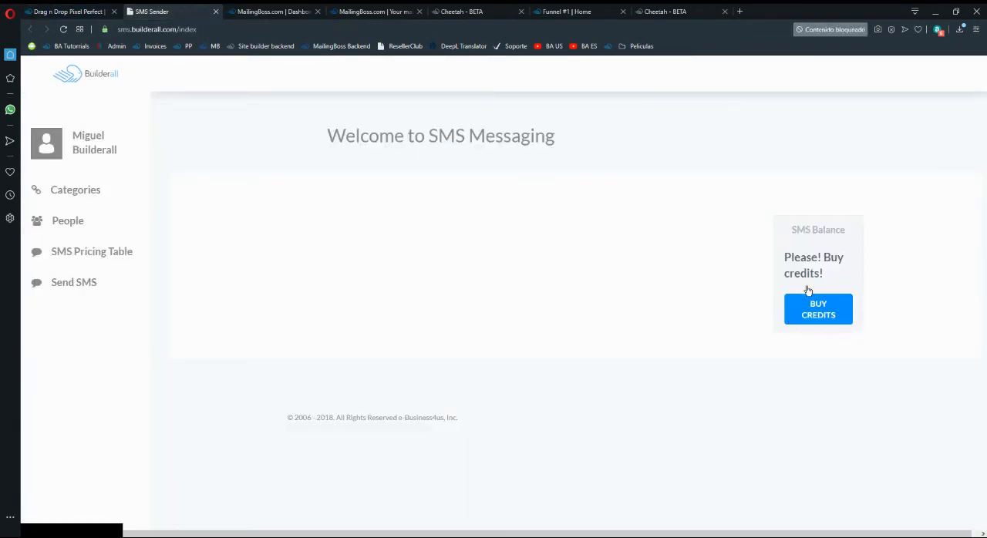
Review the SMS credit packages on offer and return to the SMS Messaging welcome page.
left_click(817, 308)
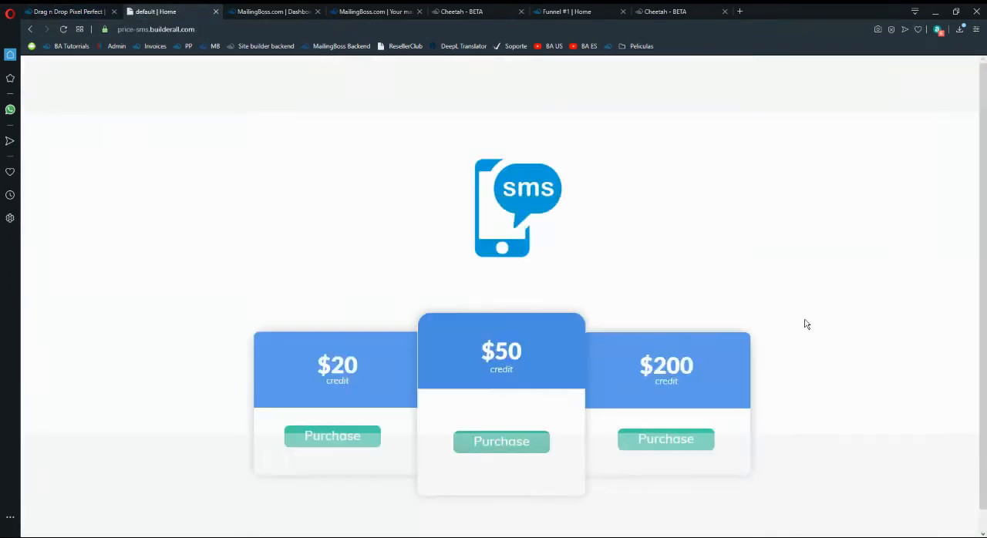
scroll(538, 381, "down", 3)
scroll(509, 213, "up", 2)
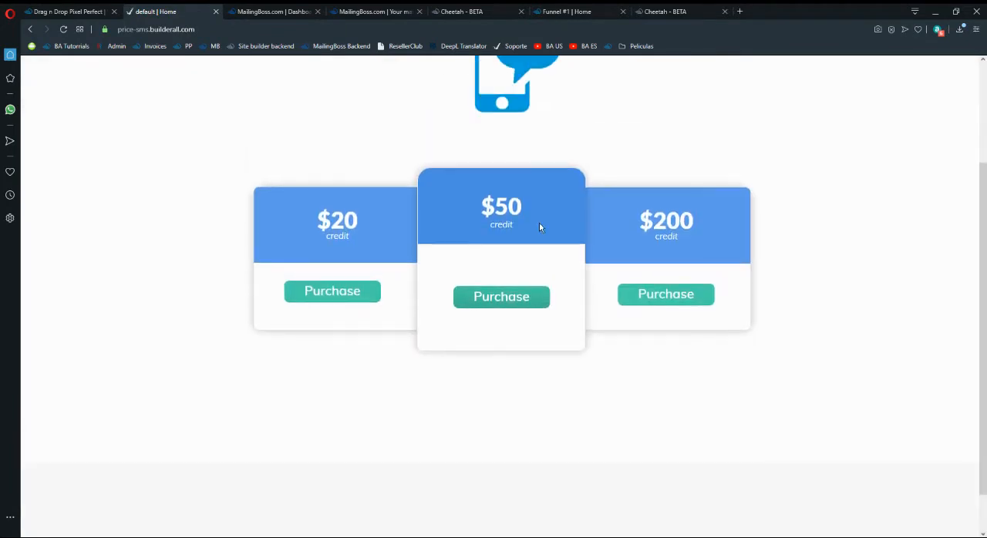
scroll(572, 288, "up", 3)
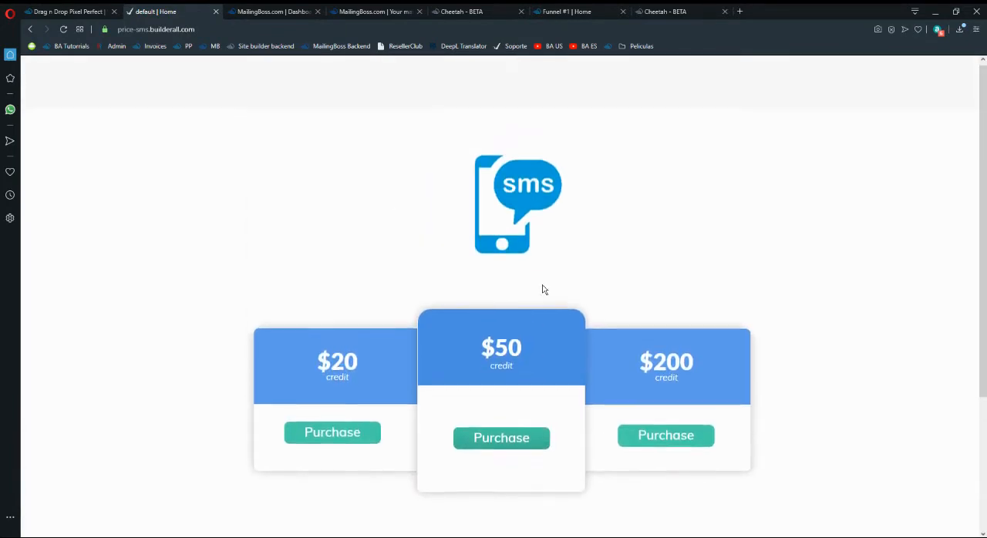
left_click(29, 29)
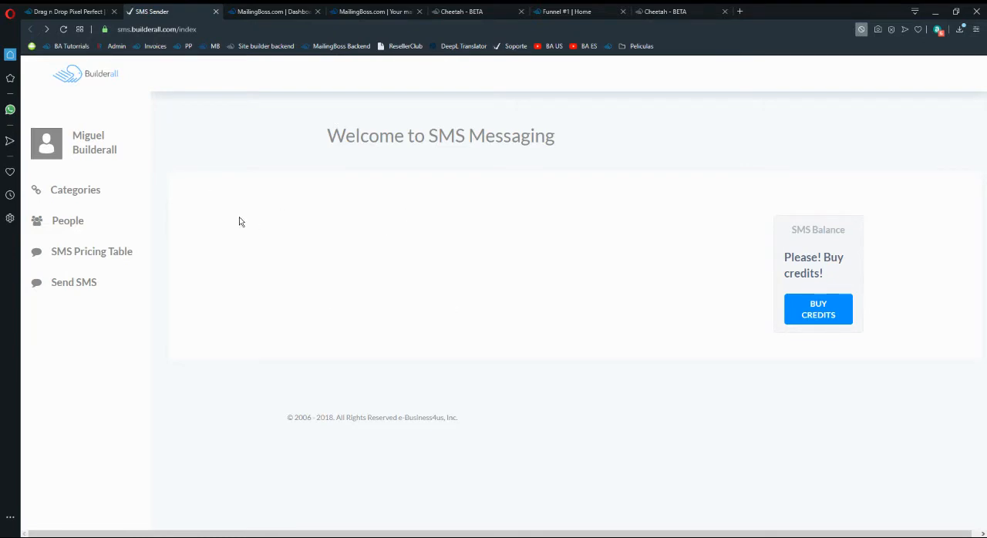
Examine the registered contact's phone number in the SMS People list and return to the MailingBoss dashboard.
left_click(70, 223)
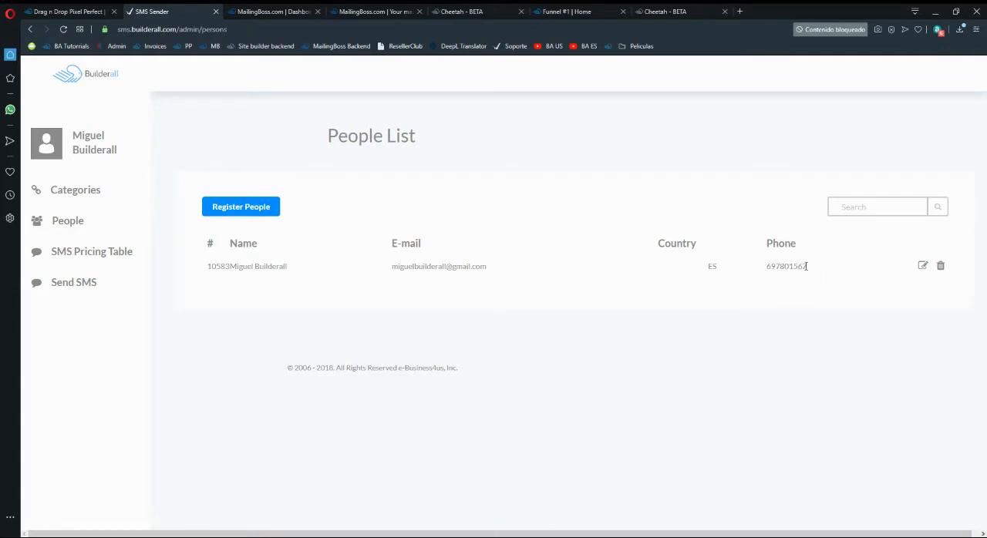
left_click_drag(792, 267, 764, 270)
left_click(777, 297)
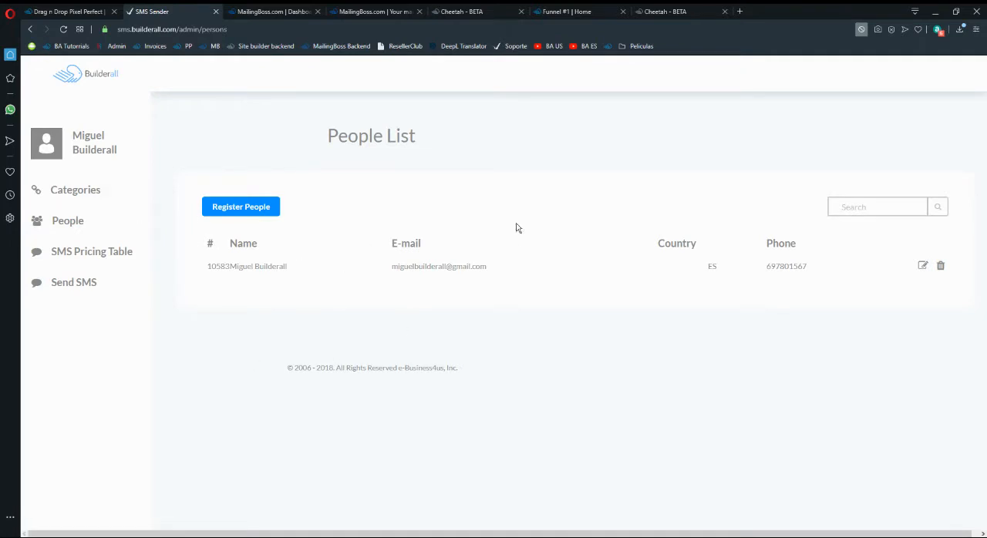
left_click(262, 11)
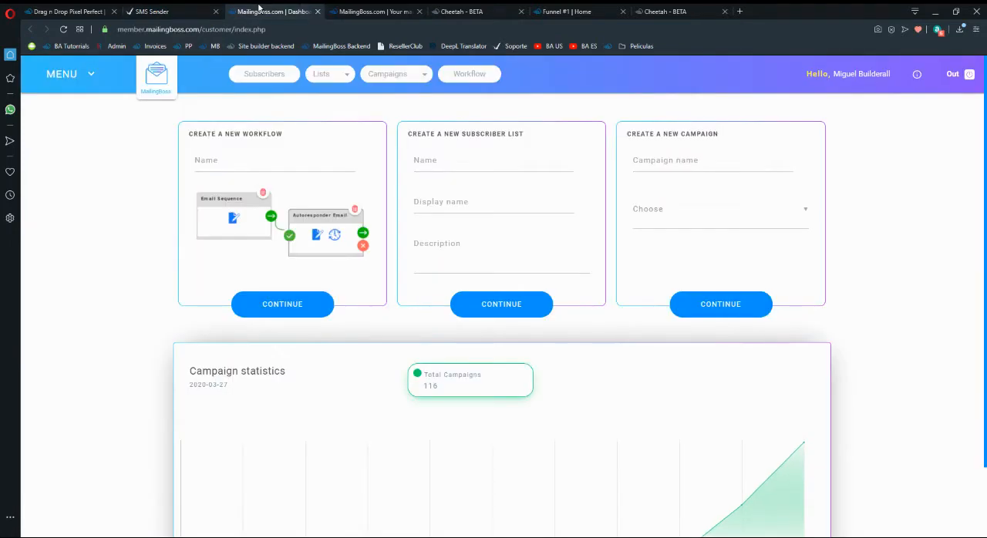
Start creating a new instant message in MailingBoss.
left_click(90, 75)
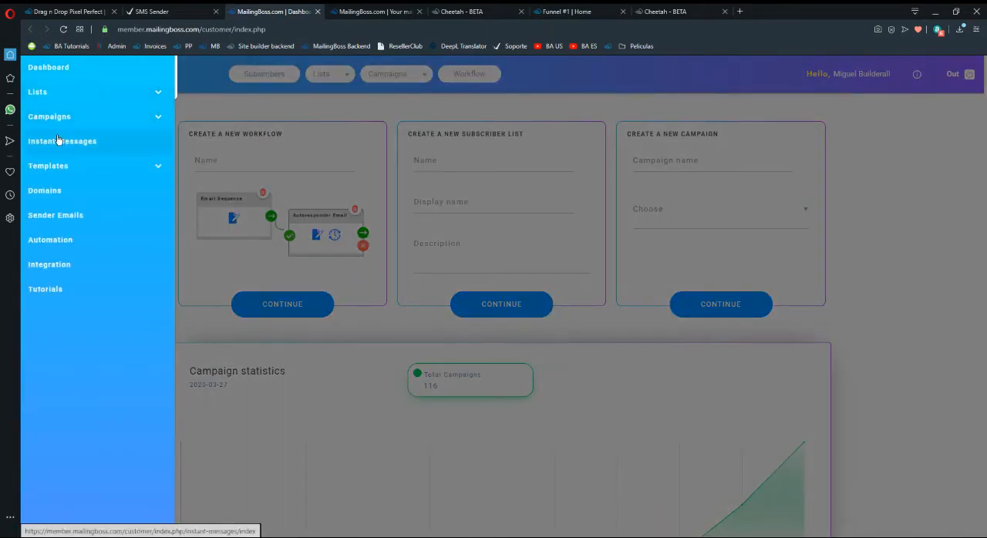
left_click(67, 145)
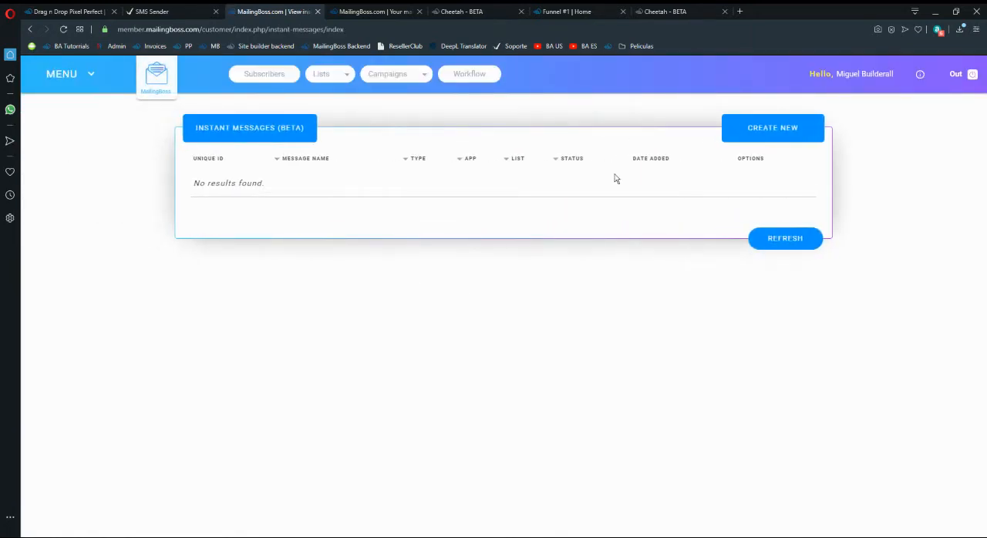
left_click(755, 129)
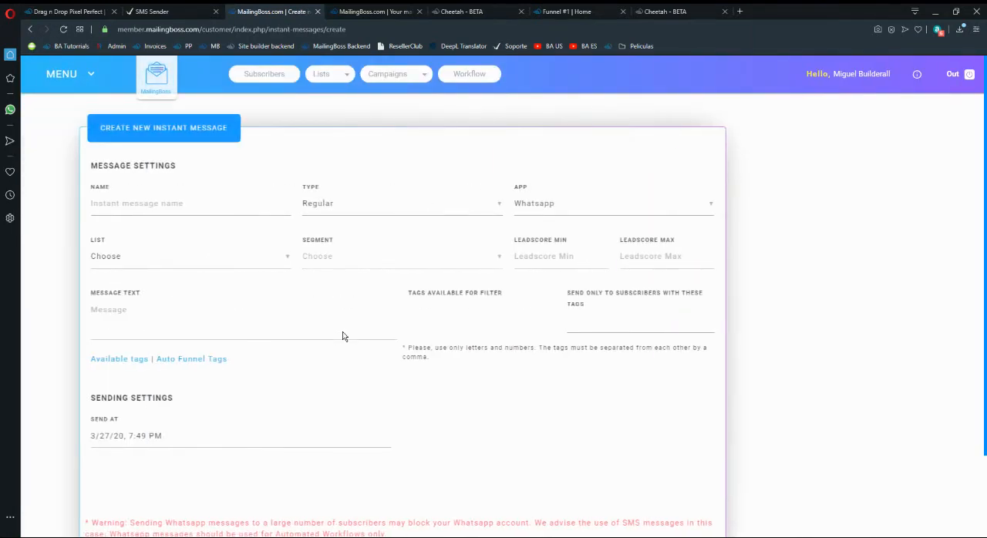
Name the instant message "Funnel #1 Campaign" and set its type to Autoresponder.
left_click(248, 205)
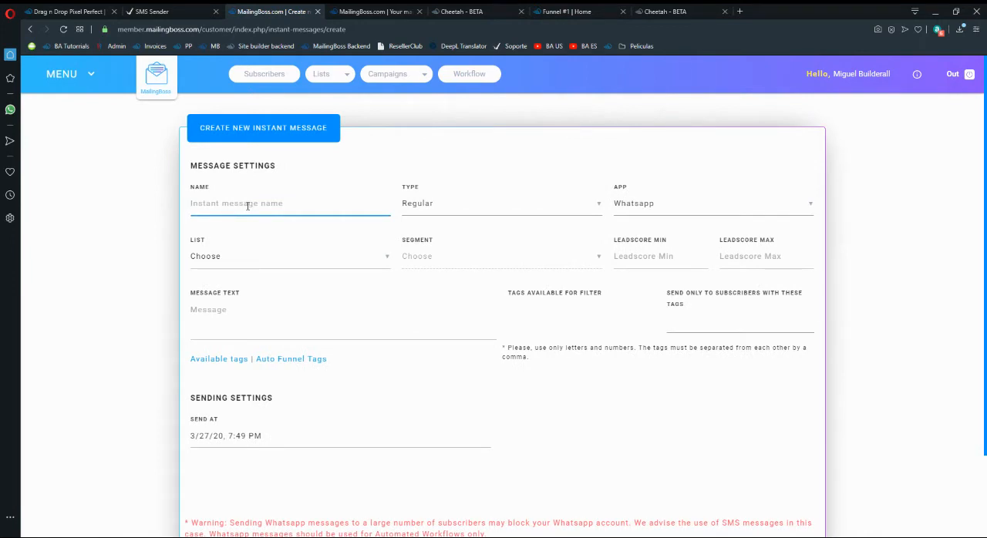
type("Funnel #1 Campaign")
left_click(429, 203)
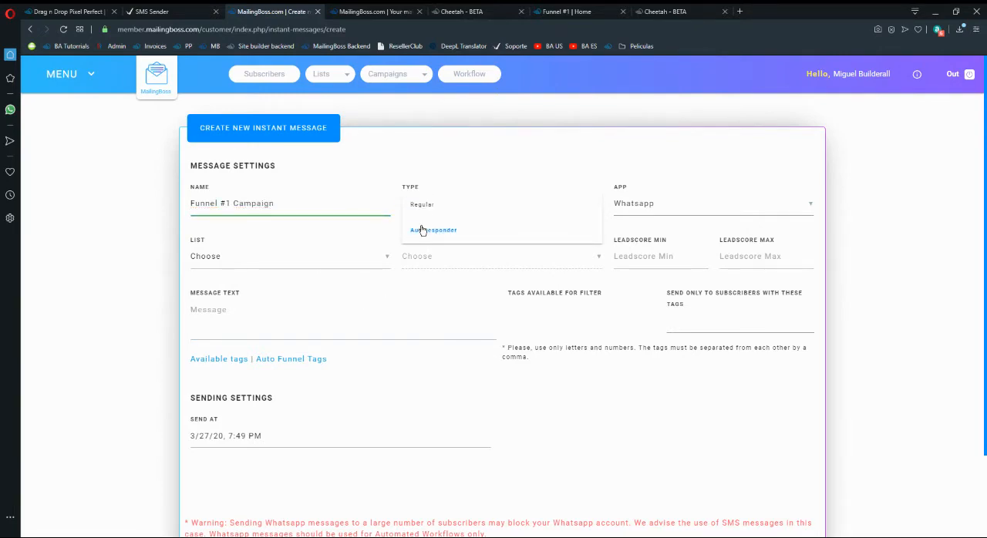
left_click(423, 230)
Look at the phone fields in the published Funnel #1 form and return to the instant message settings.
left_click(463, 12)
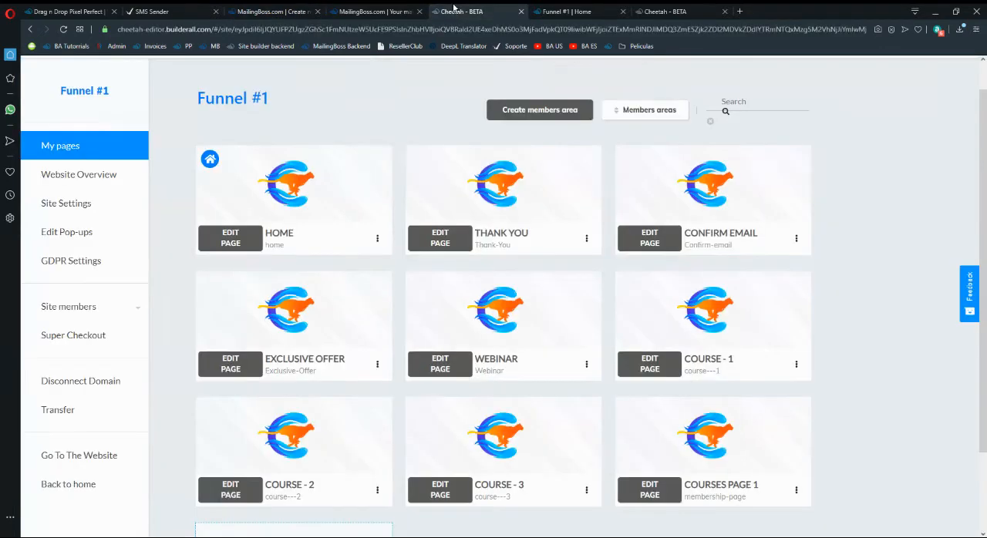
left_click(567, 12)
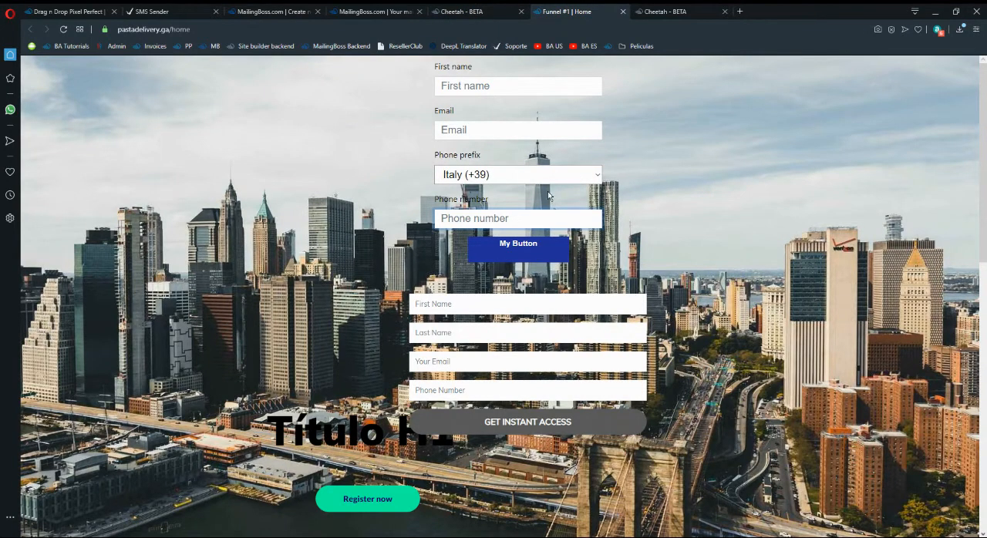
left_click(372, 10)
key("ctrl+shift+Tab")
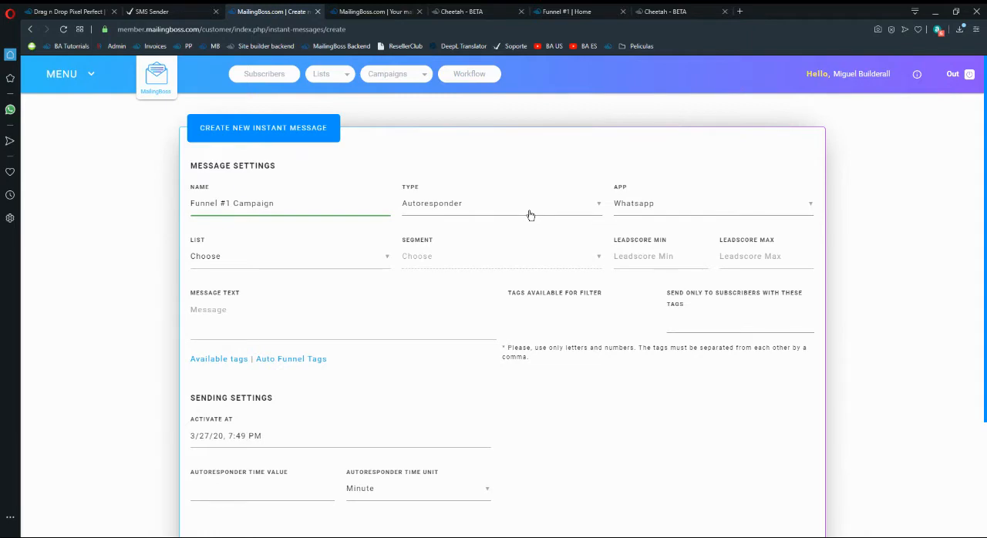
Examine the phone prefix and phone number columns in the Funnel #1 subscriber list and return to the instant message.
left_click(378, 10)
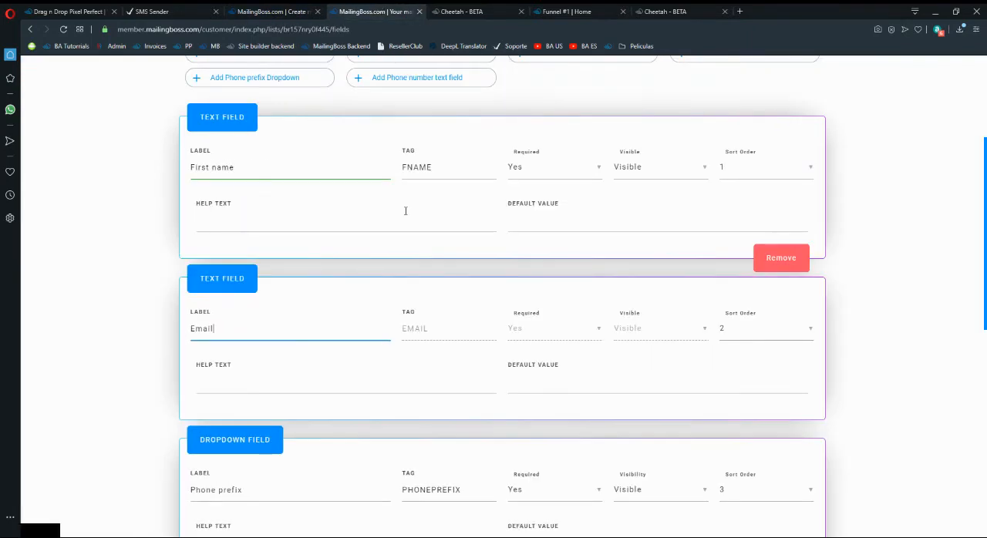
scroll(337, 152, "up", 3)
left_click(283, 168)
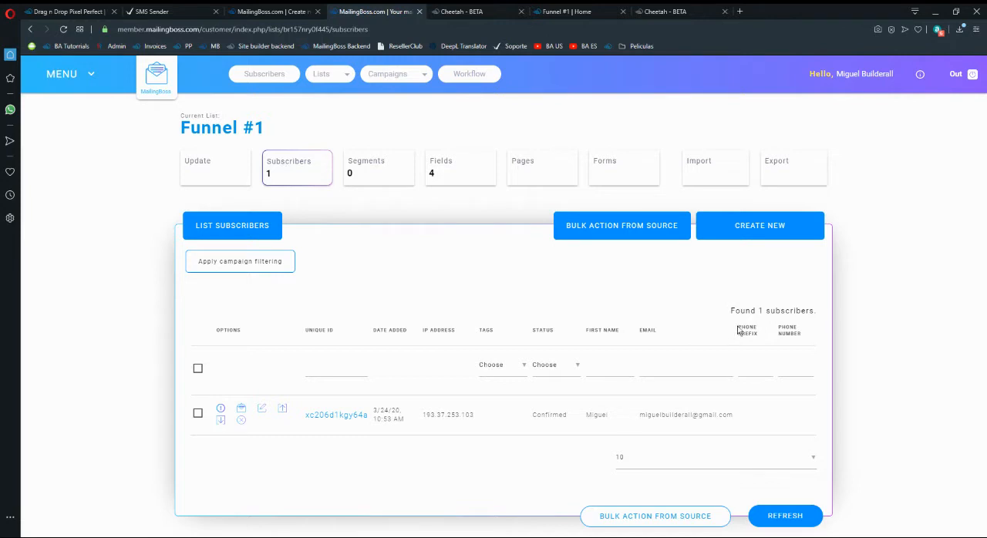
left_click_drag(778, 327, 808, 337)
left_click(809, 338)
left_click_drag(779, 326, 809, 335)
left_click(809, 337)
left_click(271, 11)
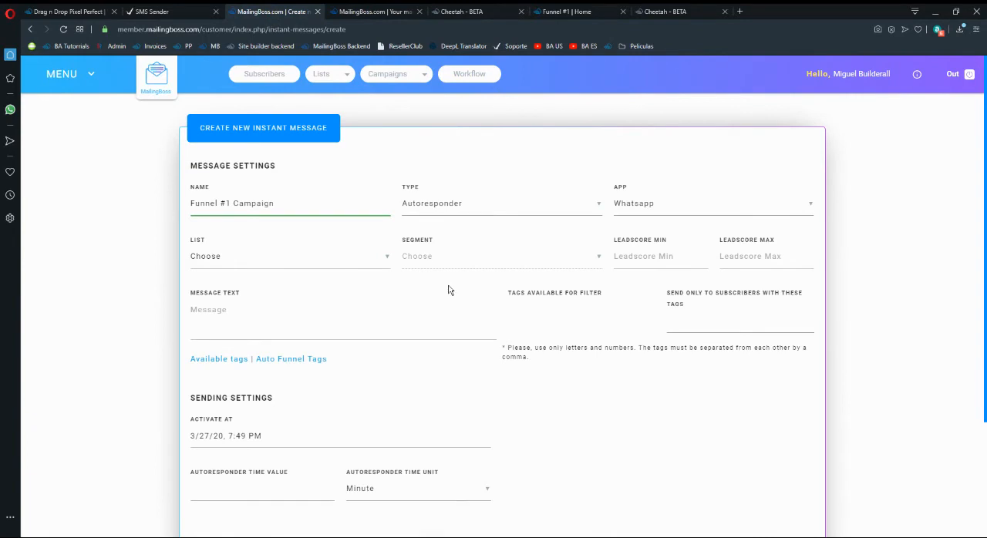
left_click(352, 10)
left_click(275, 10)
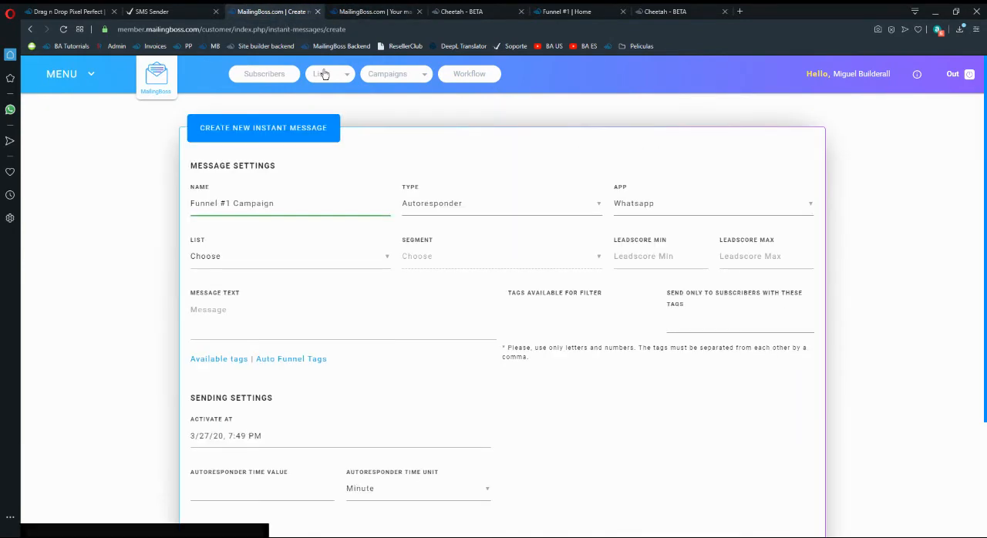
Switch the message type to Regular and back to Autoresponder.
left_click(426, 207)
left_click(420, 205)
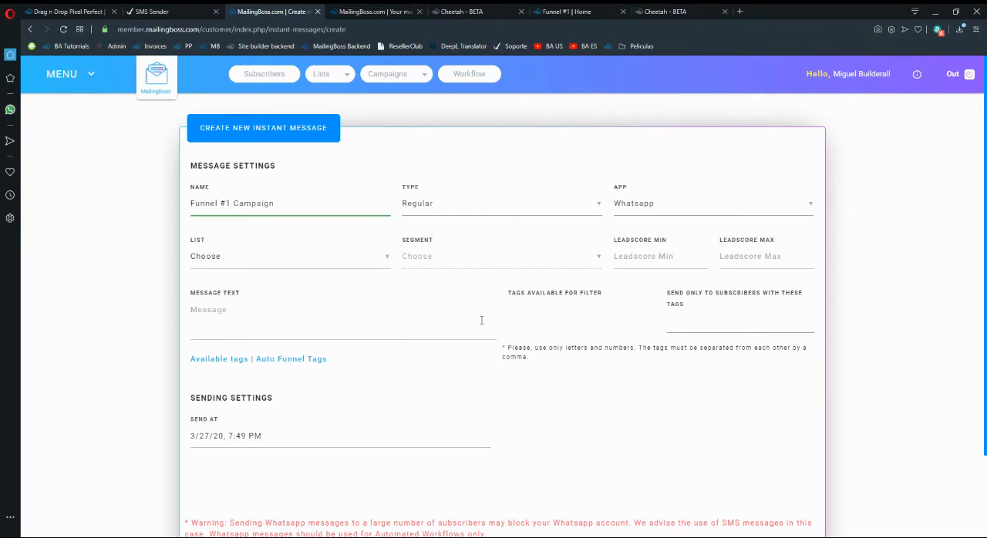
left_click(448, 213)
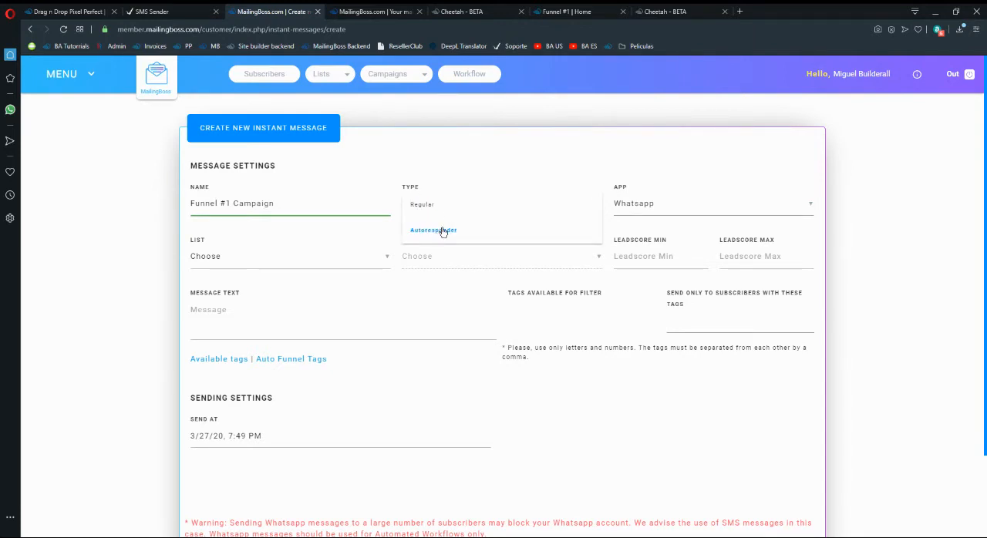
left_click(442, 231)
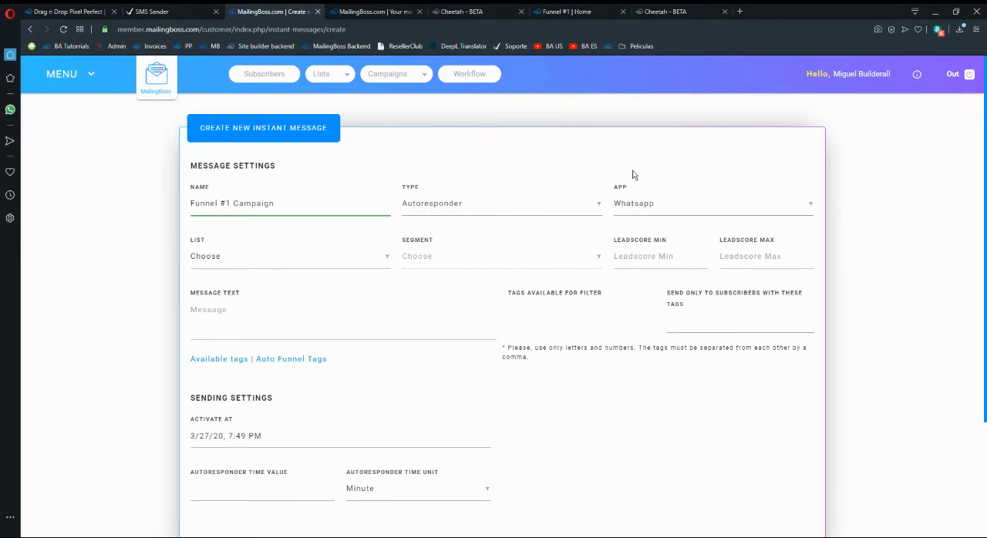
Set the instant message's sending app to SMS.
left_click(650, 205)
left_click(641, 229)
left_click(640, 205)
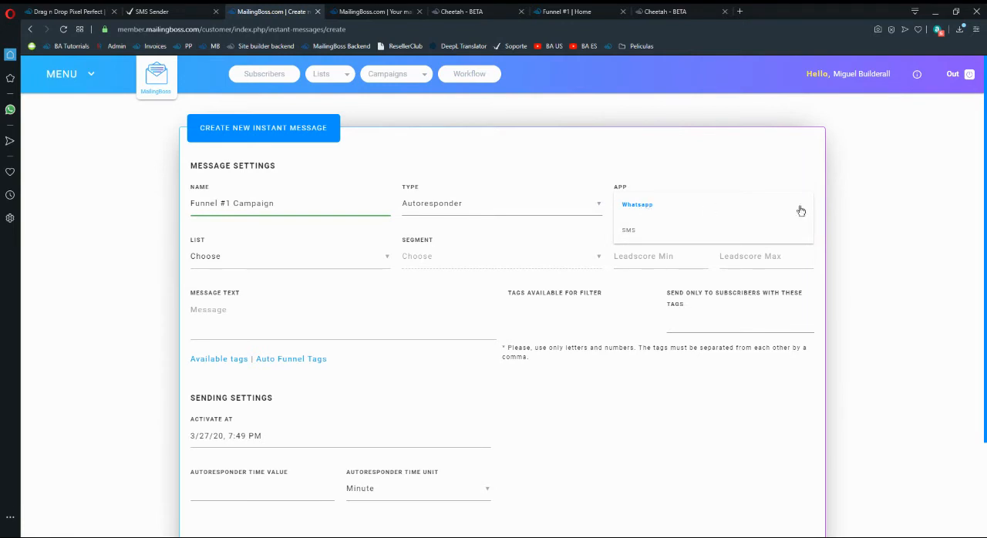
left_click(637, 233)
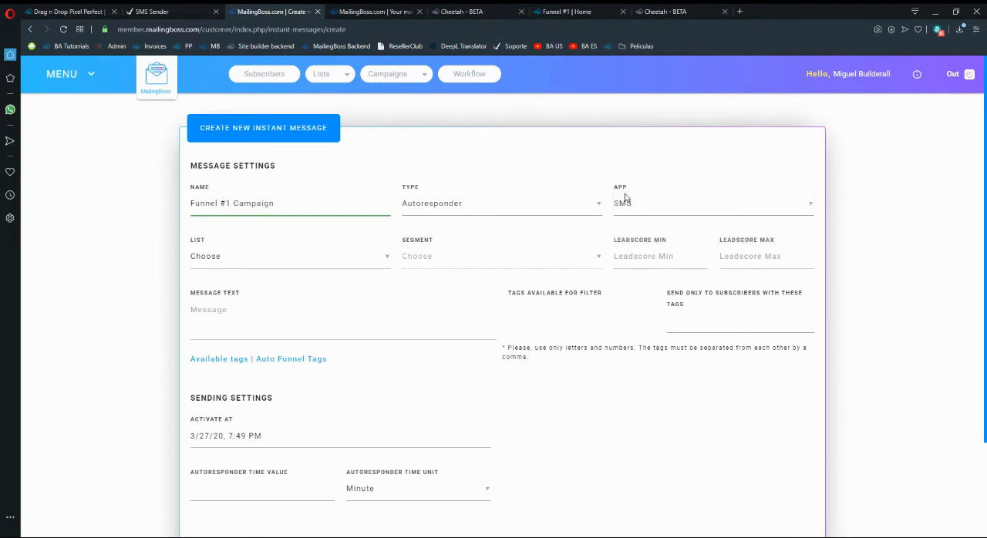
left_click(625, 216)
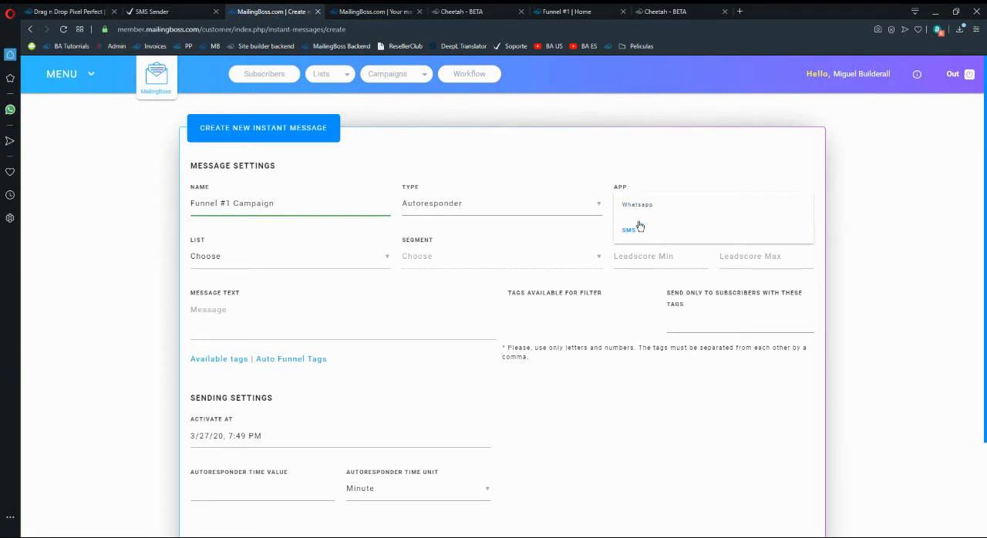
left_click(637, 227)
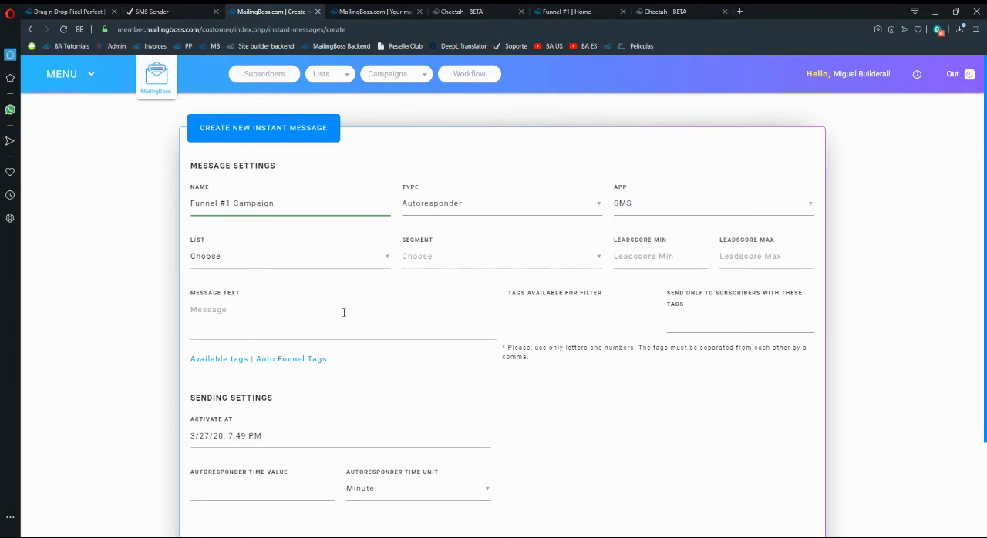
Compare the selectable lists with all MailingBoss lists and assign the Funnel #1 list to the instant message.
left_click(234, 270)
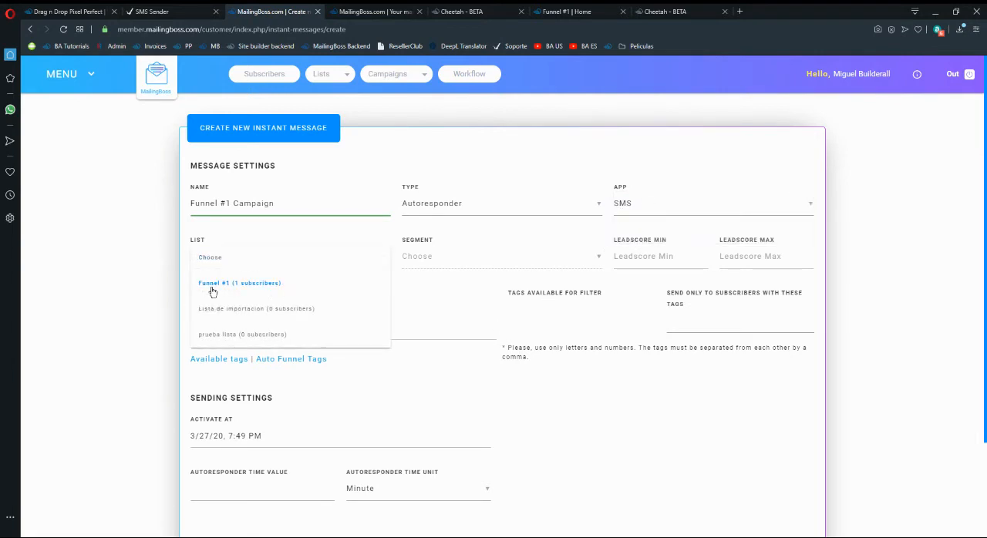
left_click(376, 11)
left_click(331, 73)
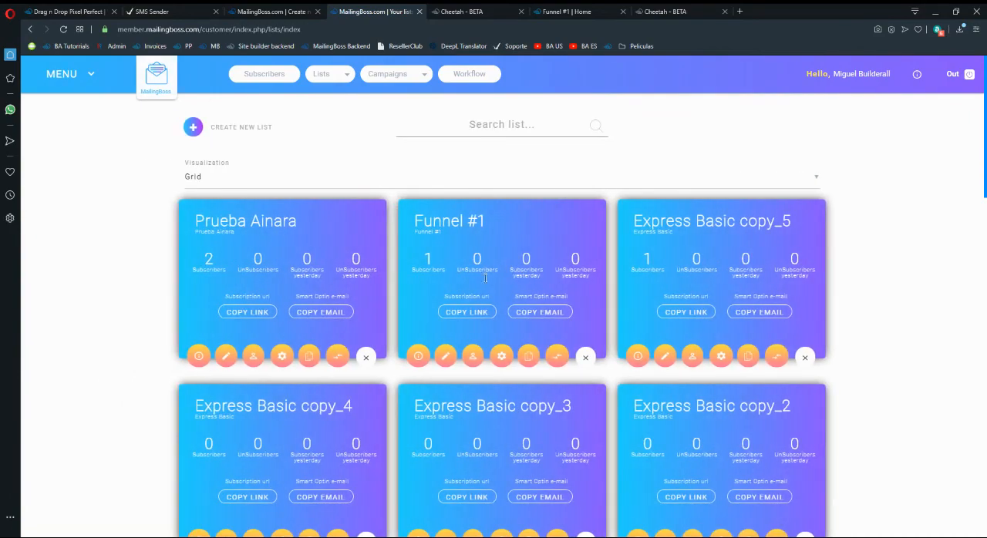
scroll(539, 347, "down", 3)
scroll(539, 342, "down", 10)
scroll(540, 344, "up", 15)
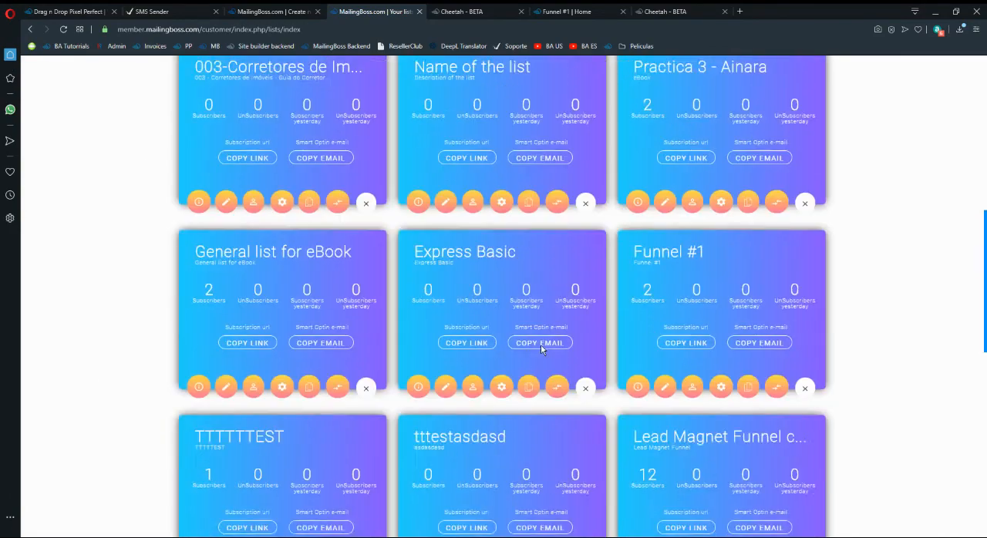
left_click(274, 11)
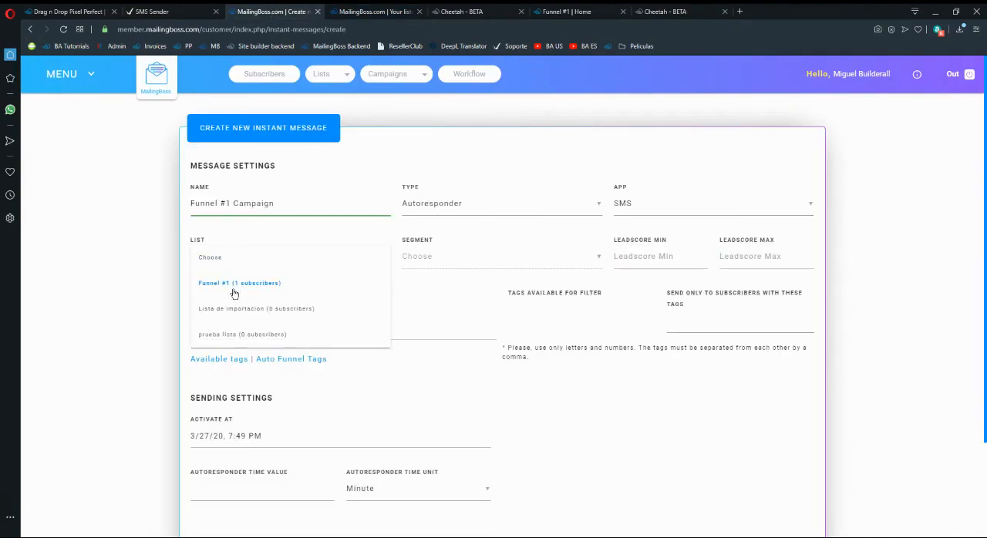
left_click(376, 11)
left_click(274, 10)
left_click(253, 290)
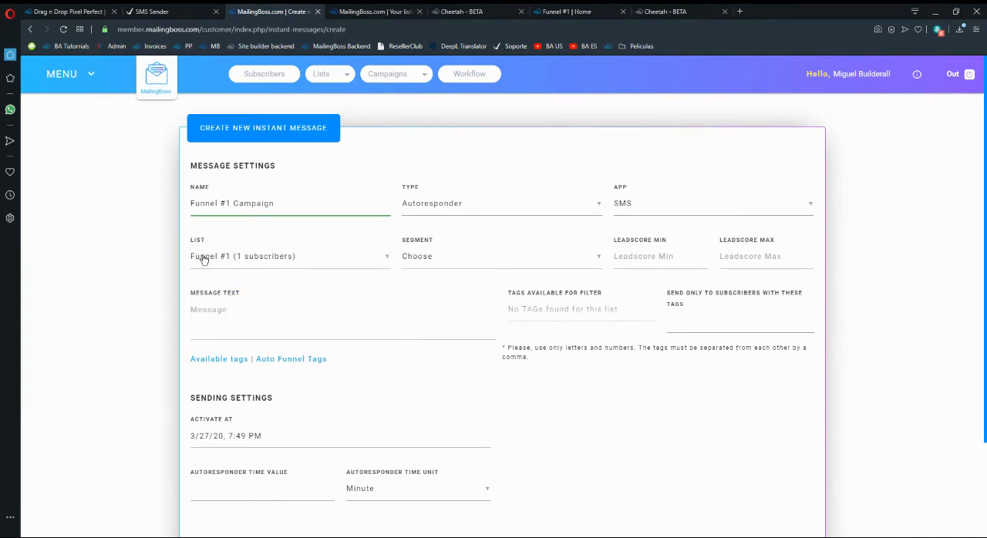
Review the subscriber segment options for the message without choosing a segment.
left_click(440, 262)
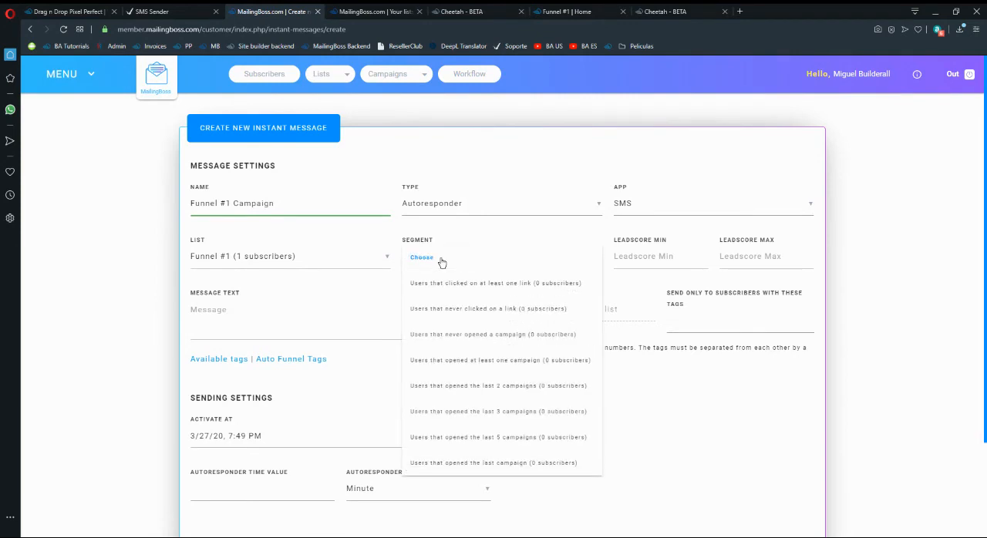
left_click(440, 260)
left_click(417, 258)
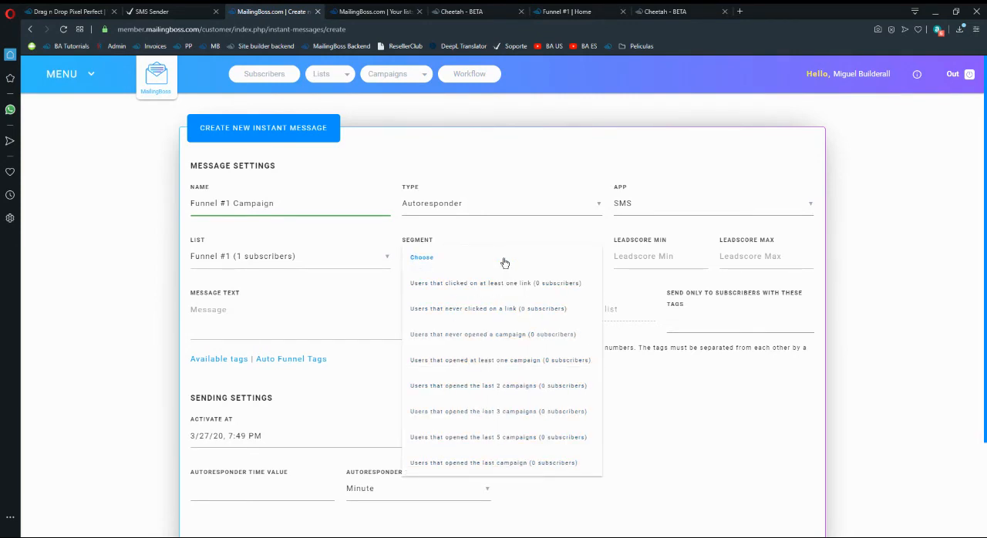
left_click(423, 260)
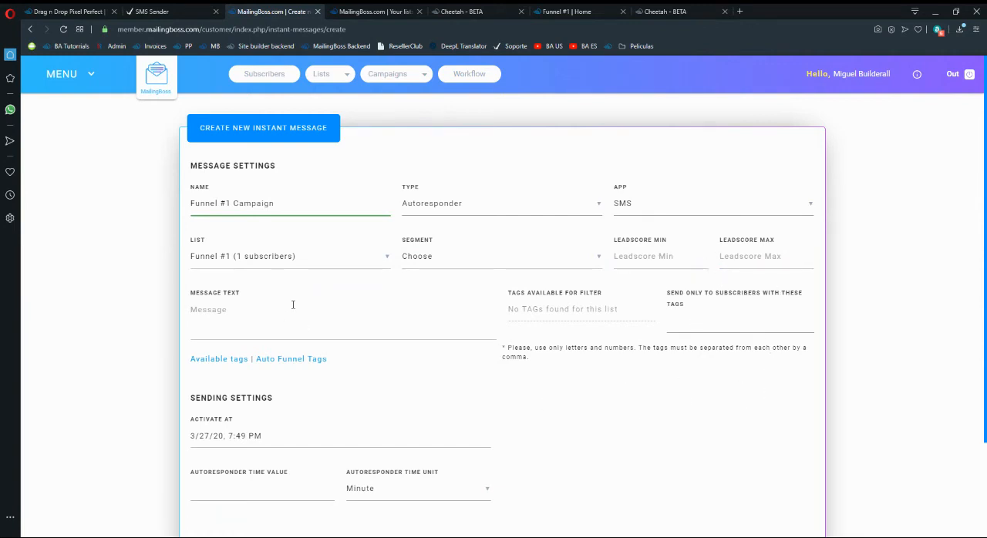
Enter "Hi, welcome to Builderall!." as the message text.
left_click(242, 316)
type("Hi, welcom")
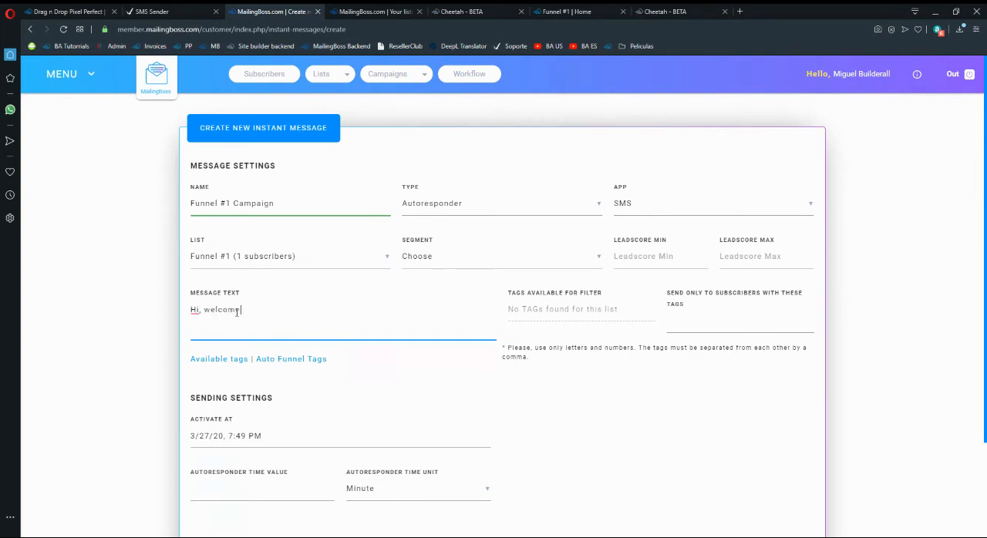
type("e to J")
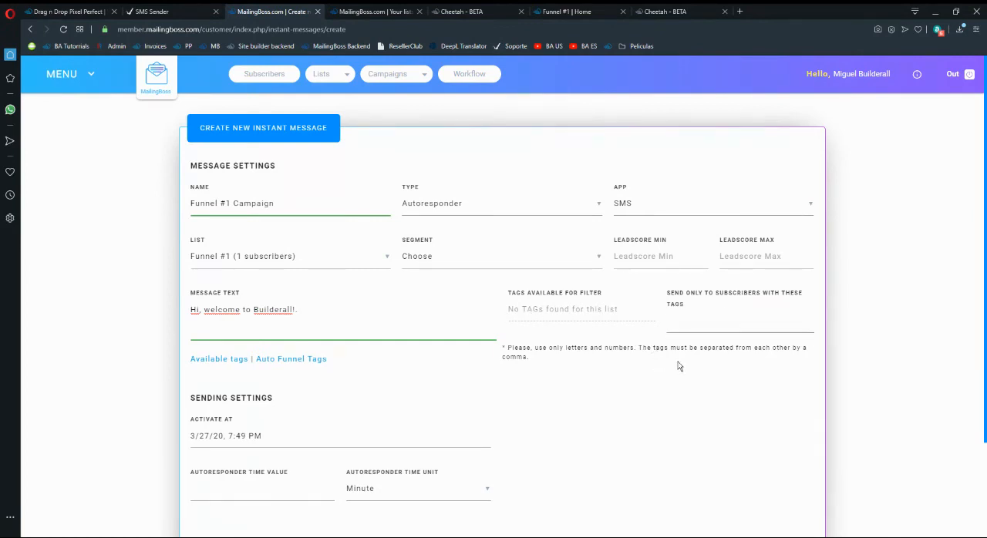
Examine the available tags that can be inserted in the message text.
scroll(679, 369, "down", 2)
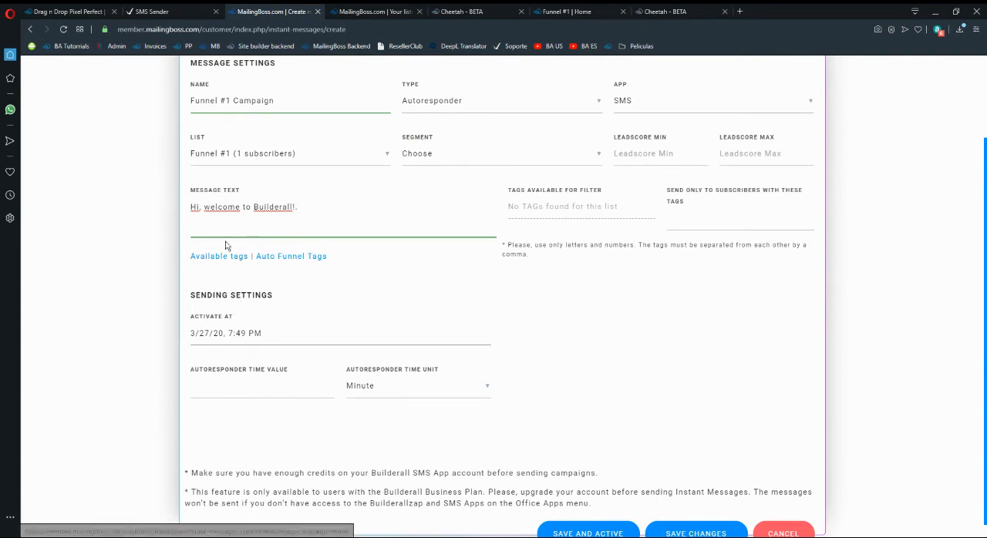
scroll(254, 223, "up", 1)
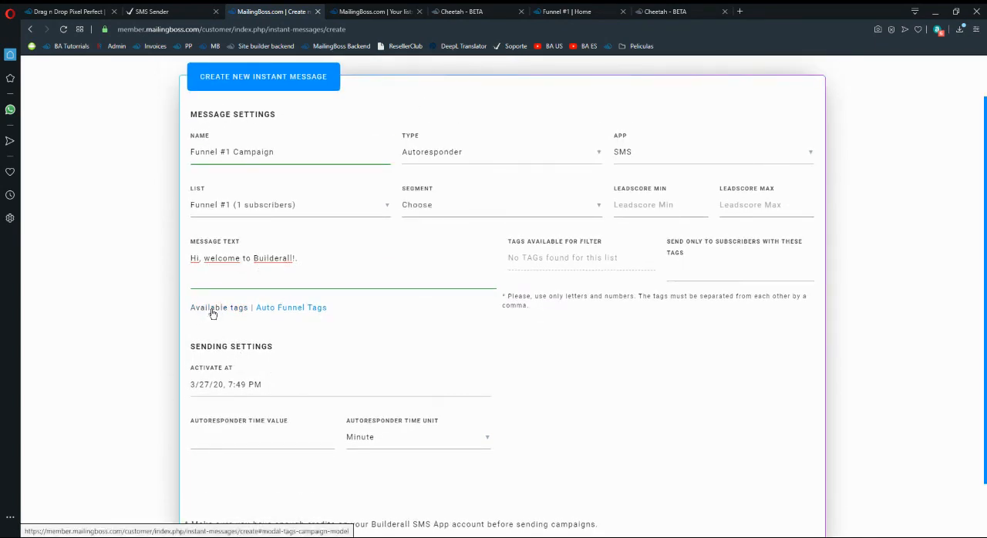
left_click(213, 312)
scroll(287, 187, "down", 10)
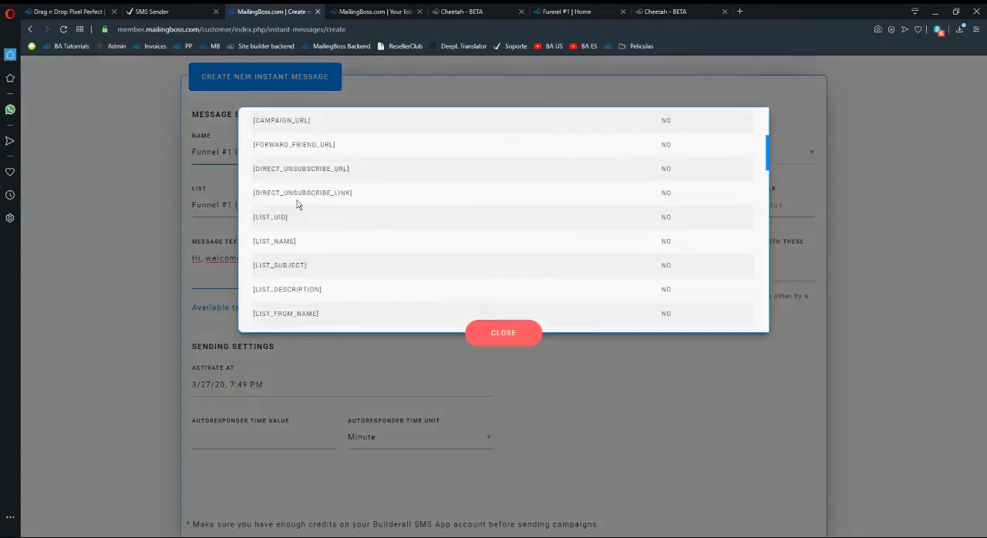
Open the Funnel #1 list's fields in MailingBoss and check which tag belongs to the First name field.
left_click(401, 9)
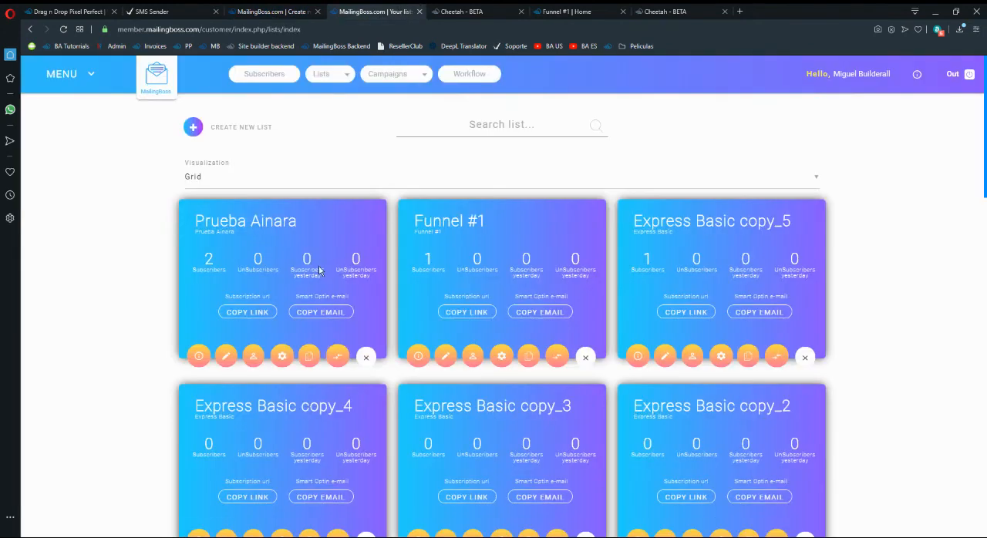
left_click(445, 357)
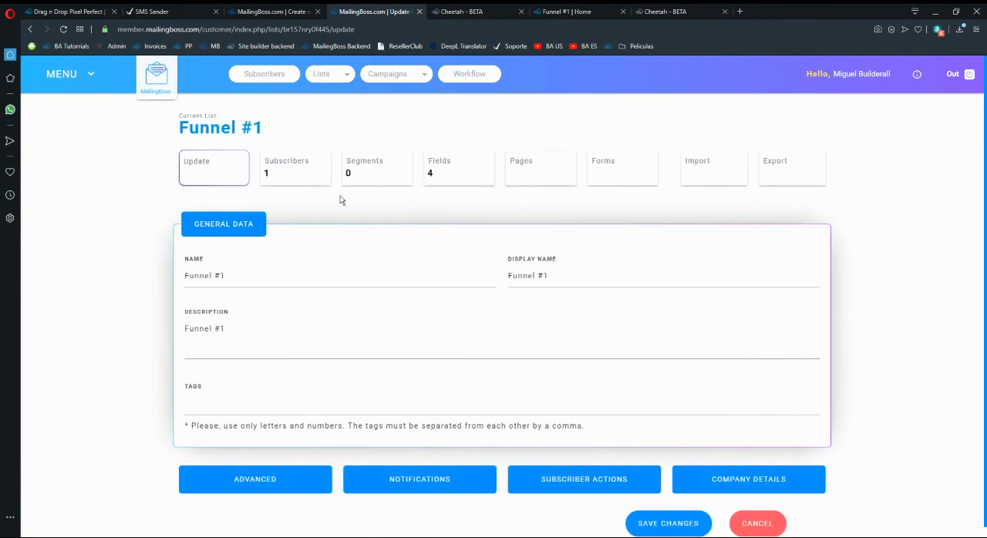
left_click(432, 177)
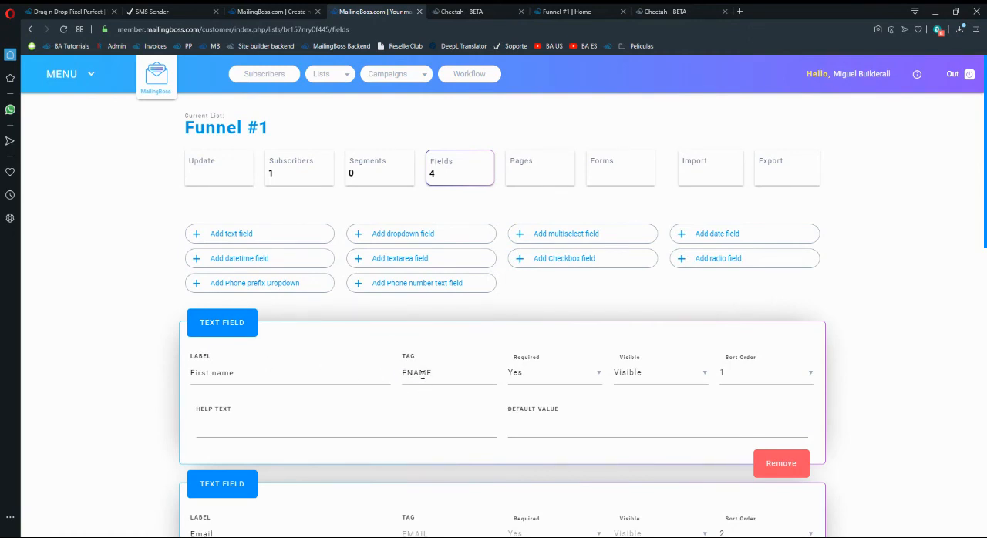
left_click_drag(276, 377, 196, 375)
left_click(272, 372)
Insert the [FNAME] tag after "Hi" so the message text reads "Hi [FNAME], welcome to Builderall!.".
left_click(243, 7)
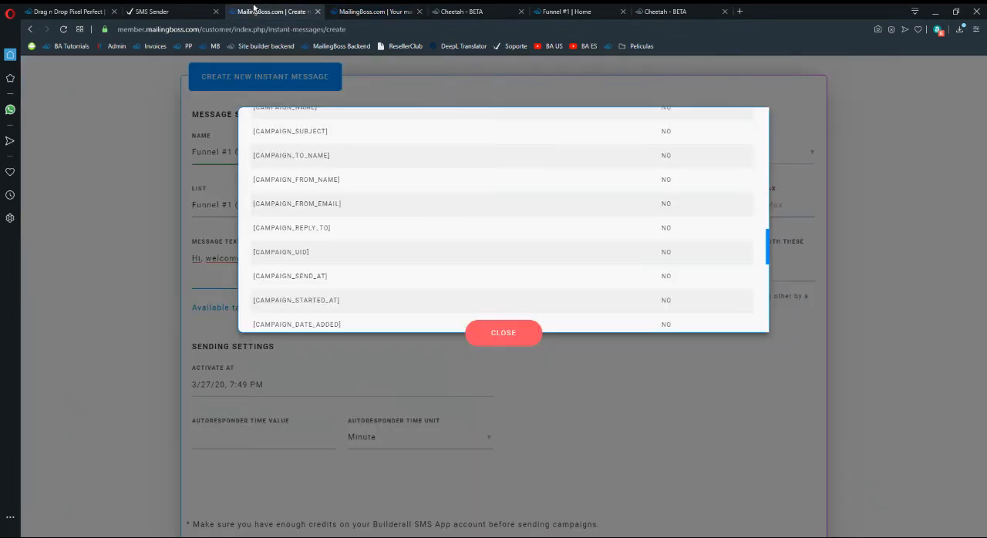
scroll(326, 286, "down", 6)
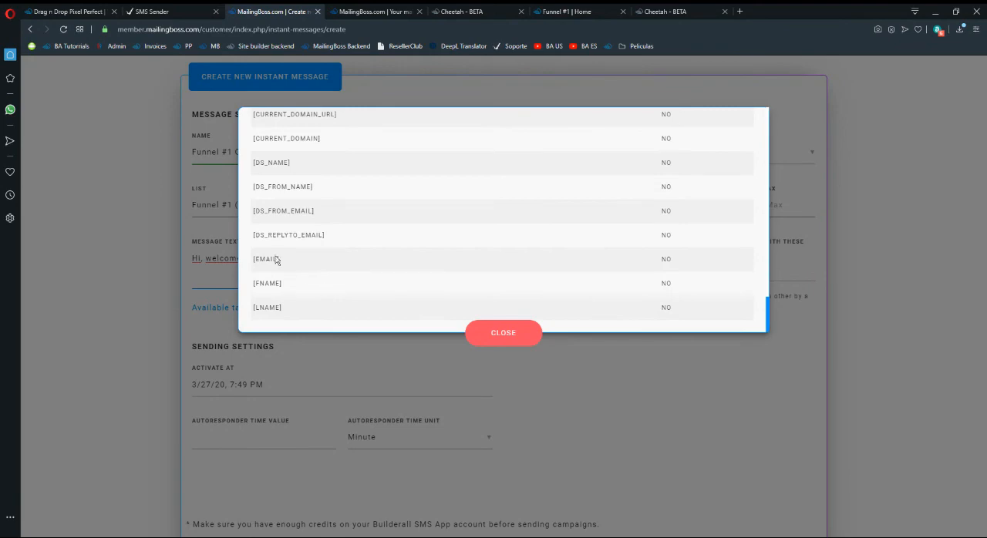
left_click(274, 284)
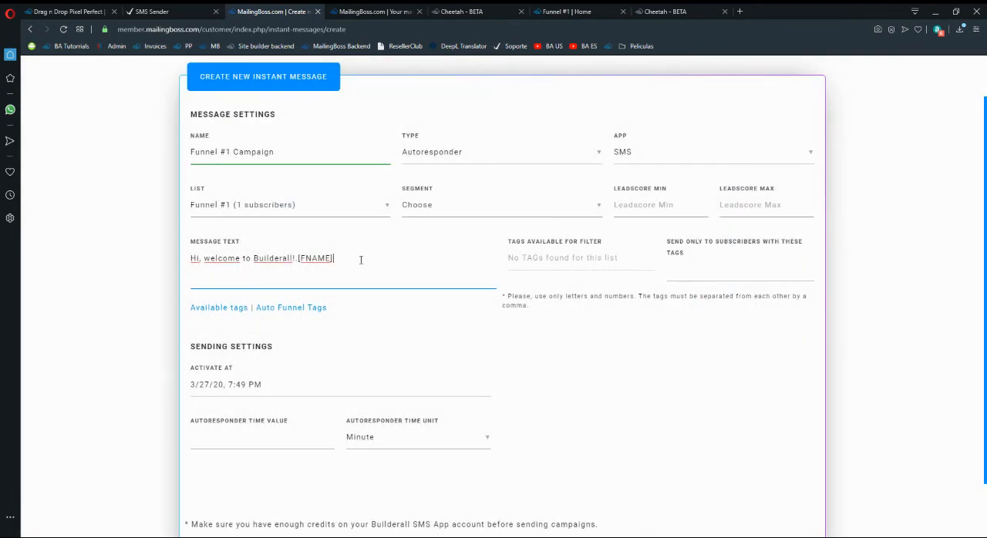
left_click_drag(330, 264, 297, 260)
key("ctrl+c")
left_click(302, 265)
left_click(301, 260)
key("BackSpace")
key("ctrl+v")
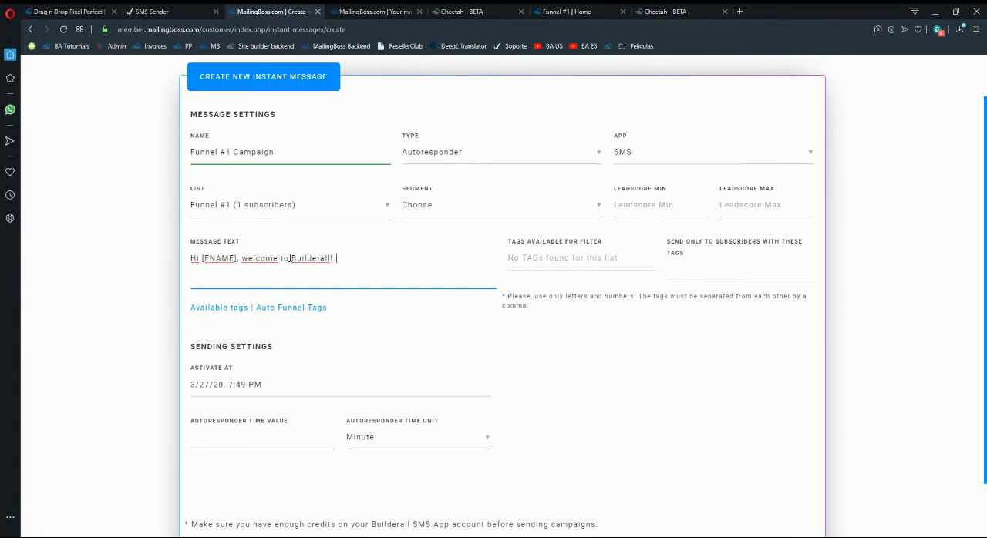
Check the activation date picker and set the autoresponder delay to 5 hours.
scroll(106, 309, "down", 1)
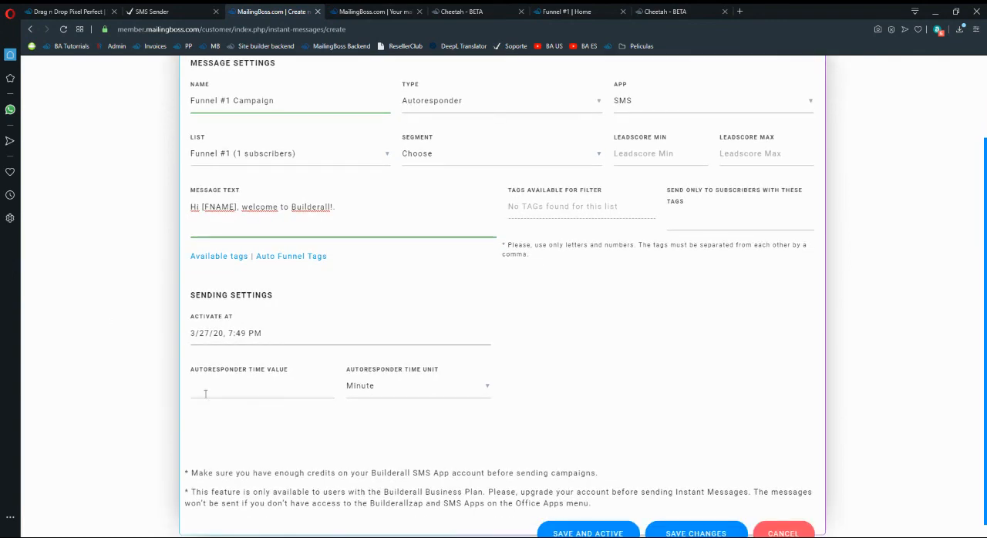
left_click(224, 382)
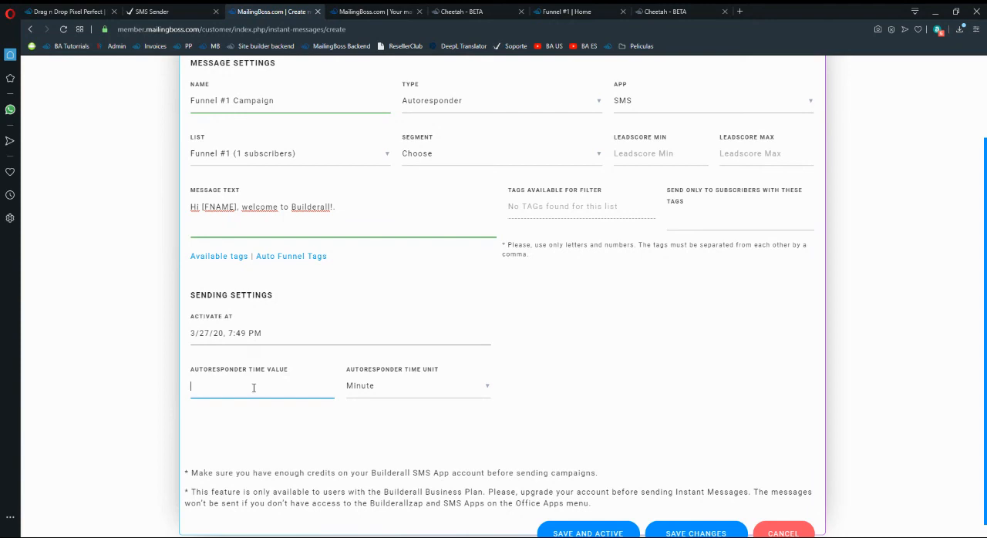
left_click(625, 396)
left_click(280, 334)
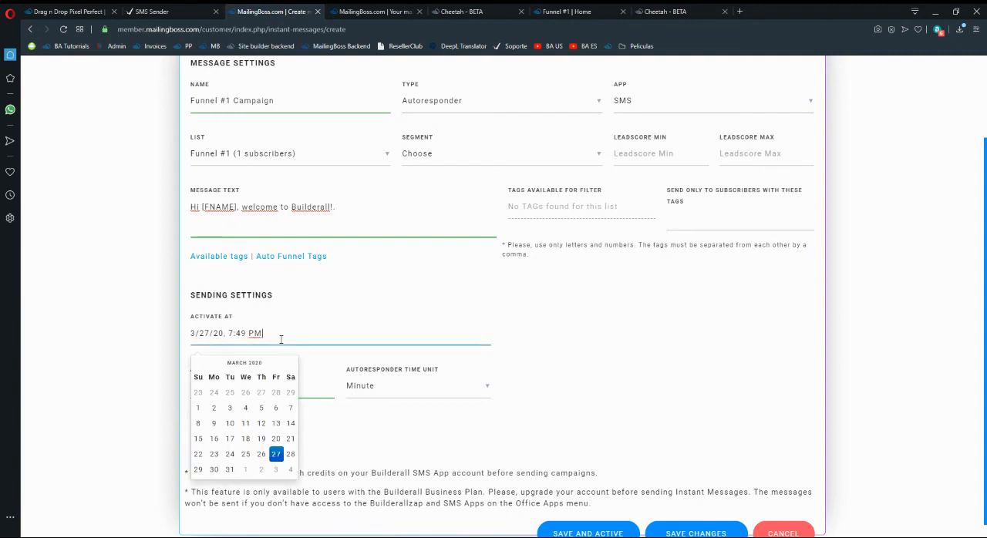
left_click(387, 458)
left_click(399, 386)
left_click(607, 401)
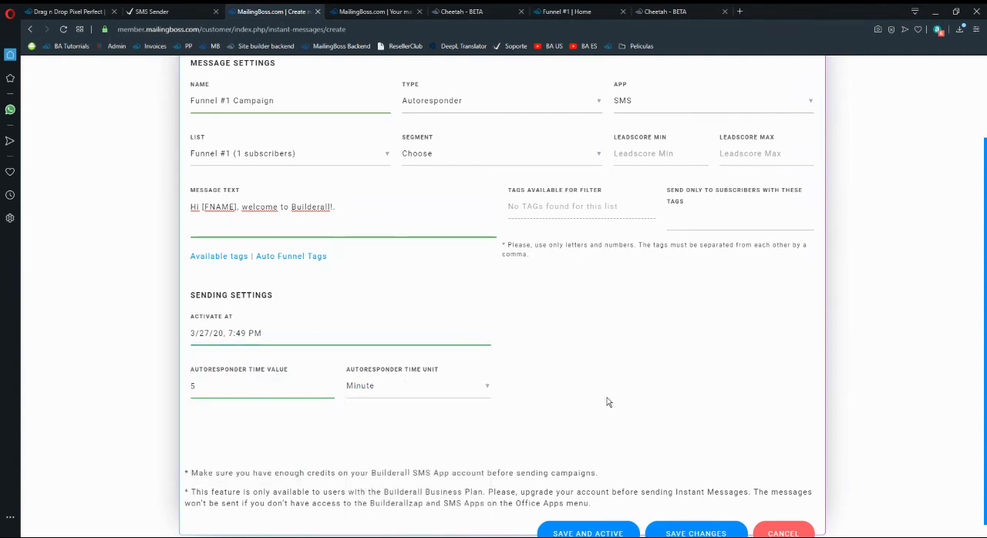
left_click(385, 387)
left_click(398, 414)
scroll(451, 151, "up", 2)
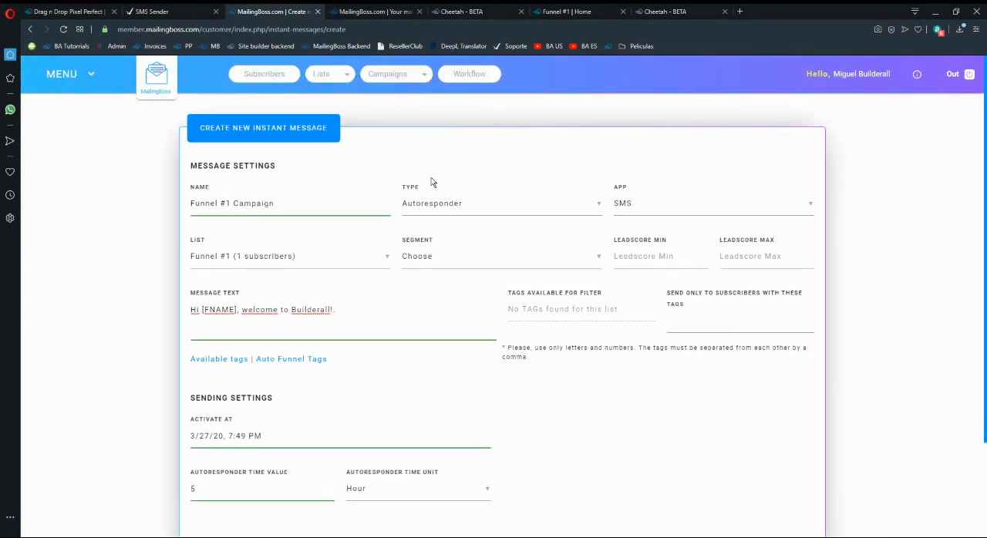
Set the autoresponder time value to 0 and its time unit to Minute.
scroll(455, 214, "down", 2)
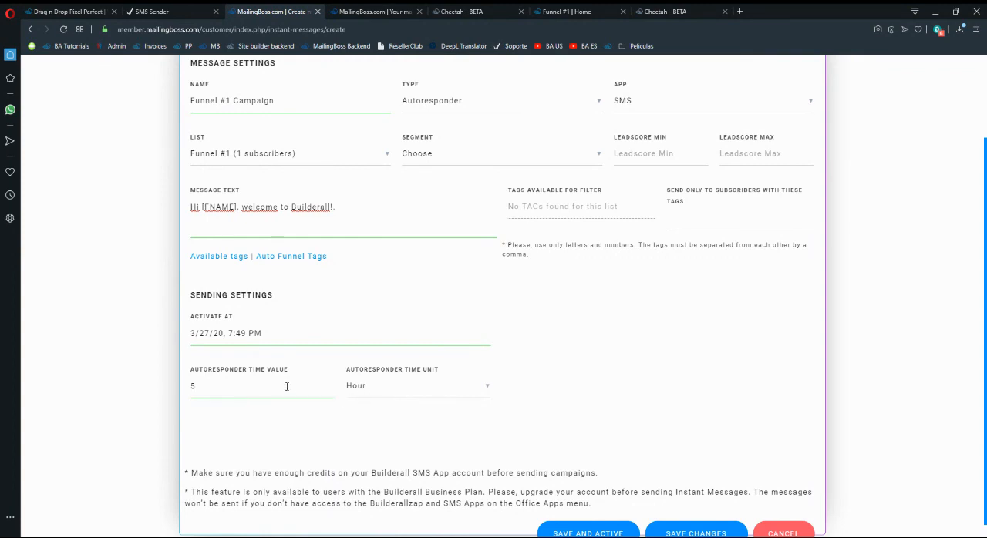
left_click(356, 391)
left_click(363, 388)
left_click_drag(272, 396, 161, 385)
type("0")
Save and activate the Funnel #1 Campaign instant message.
scroll(425, 199, "up", 1)
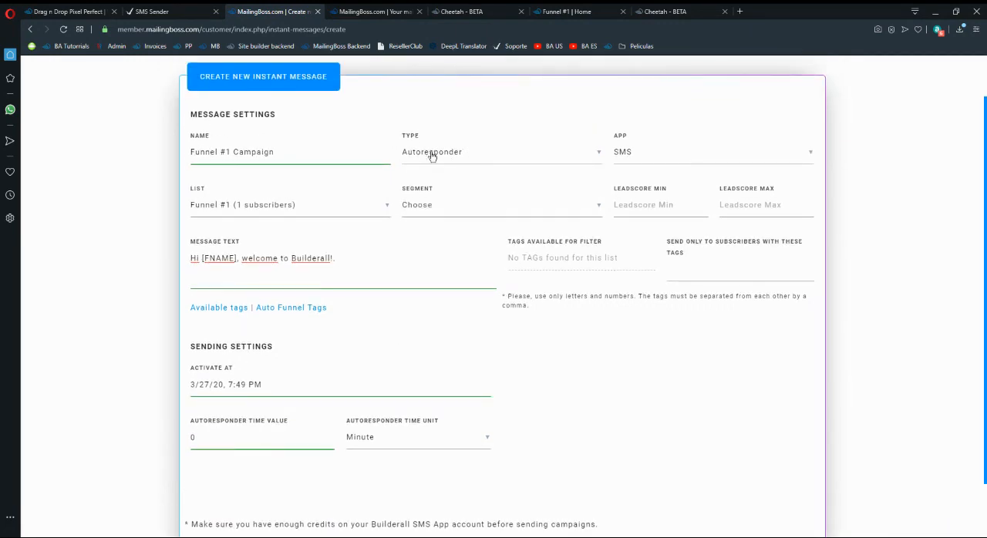
scroll(650, 362, "down", 1)
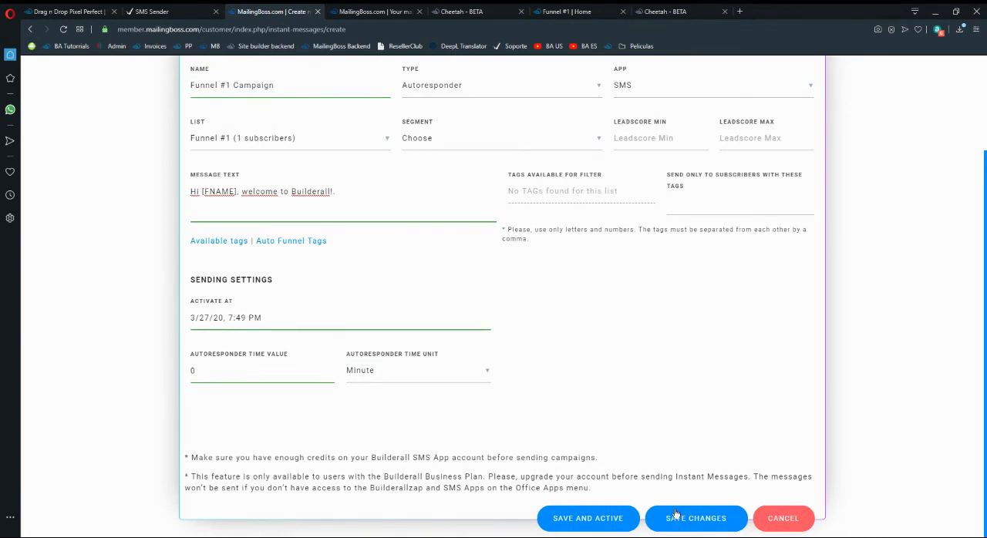
left_click(608, 524)
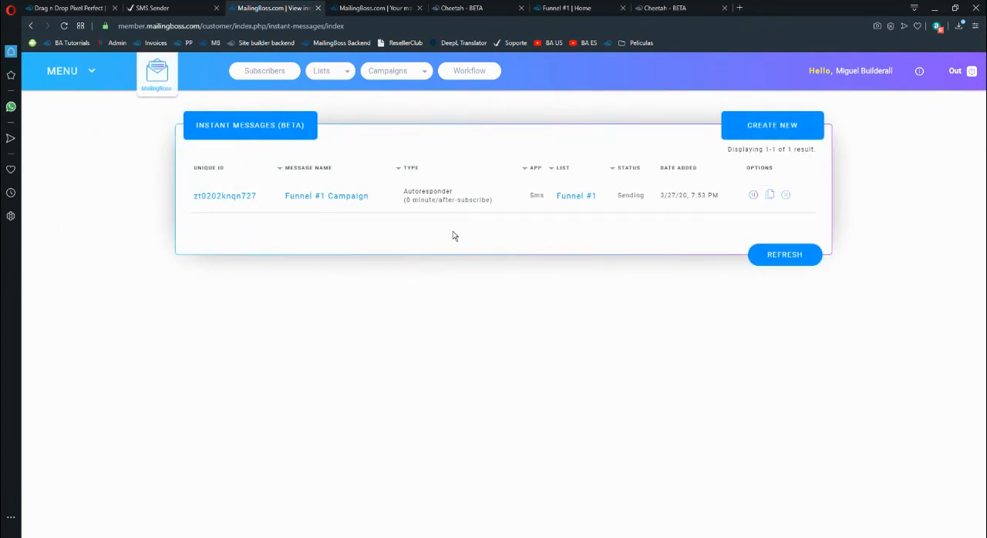
Review the SMS Pricing Table in SMS Sender and the Funnel #1 list fields, and return to the instant messages overview.
left_click(140, 7)
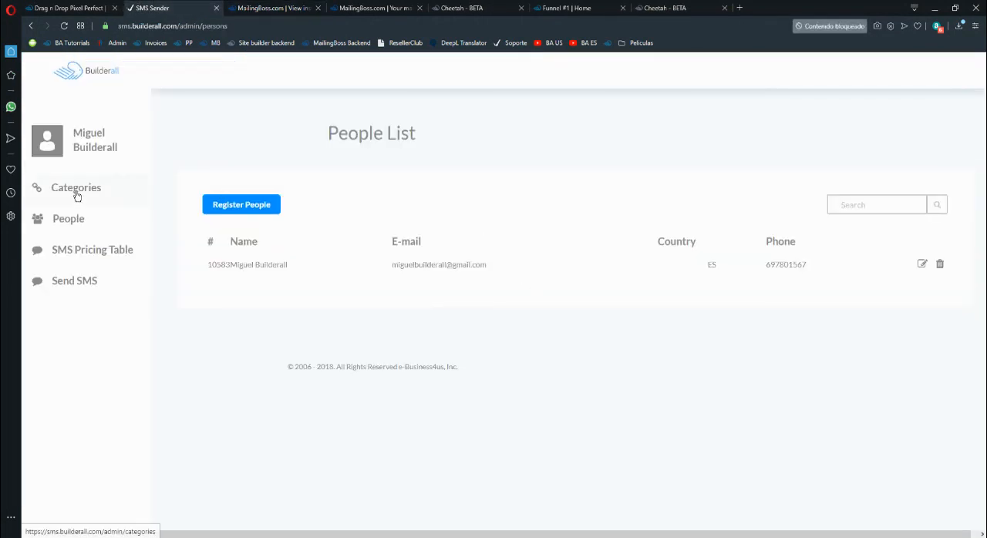
left_click(90, 257)
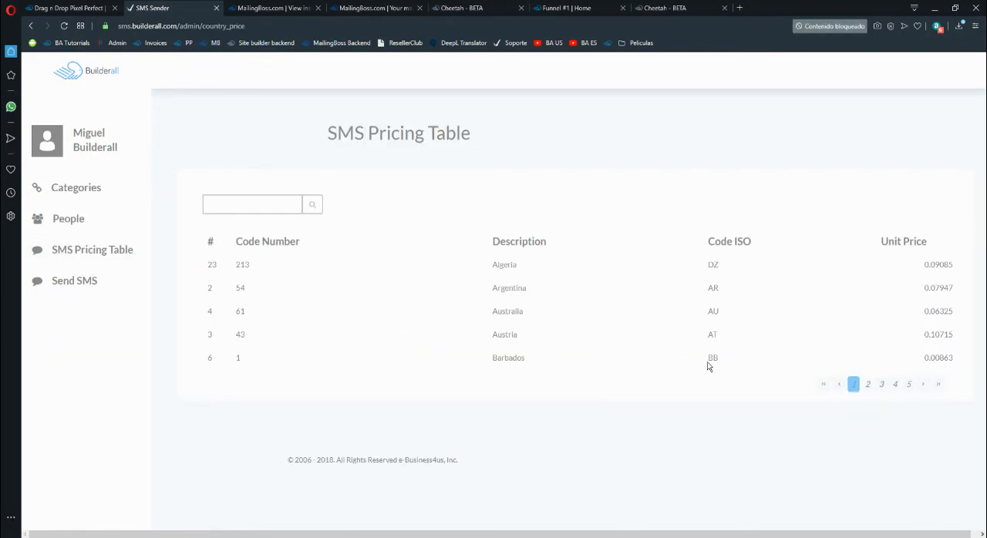
left_click(376, 9)
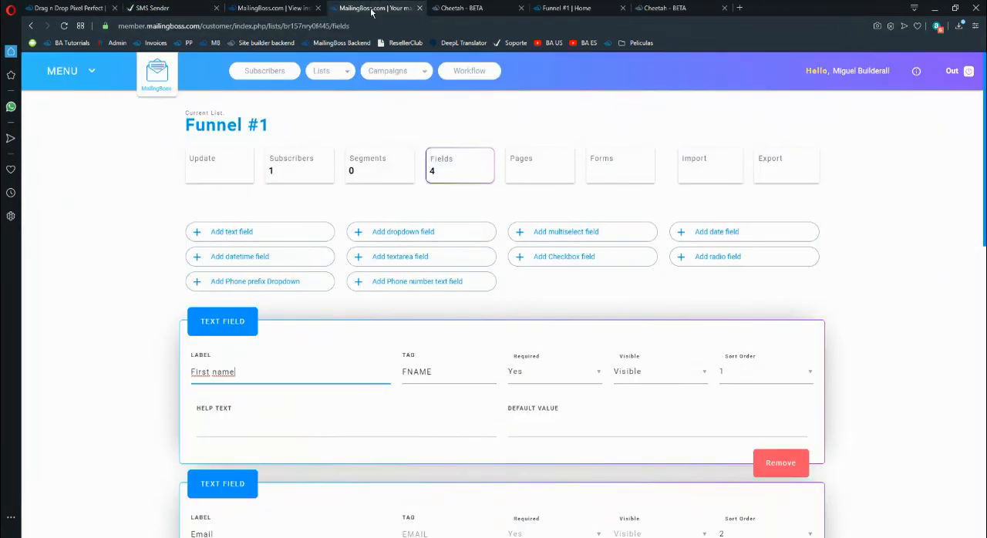
left_click(162, 8)
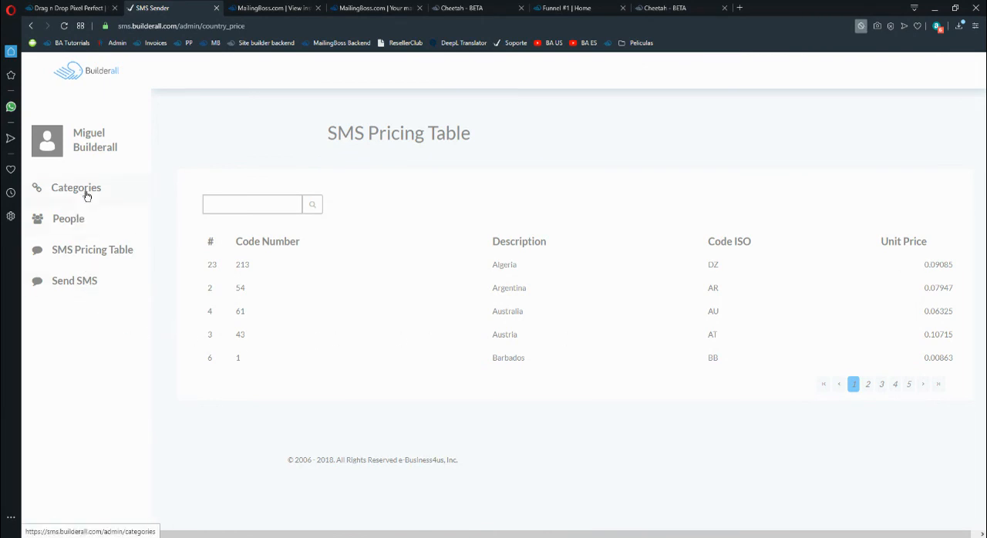
left_click(253, 5)
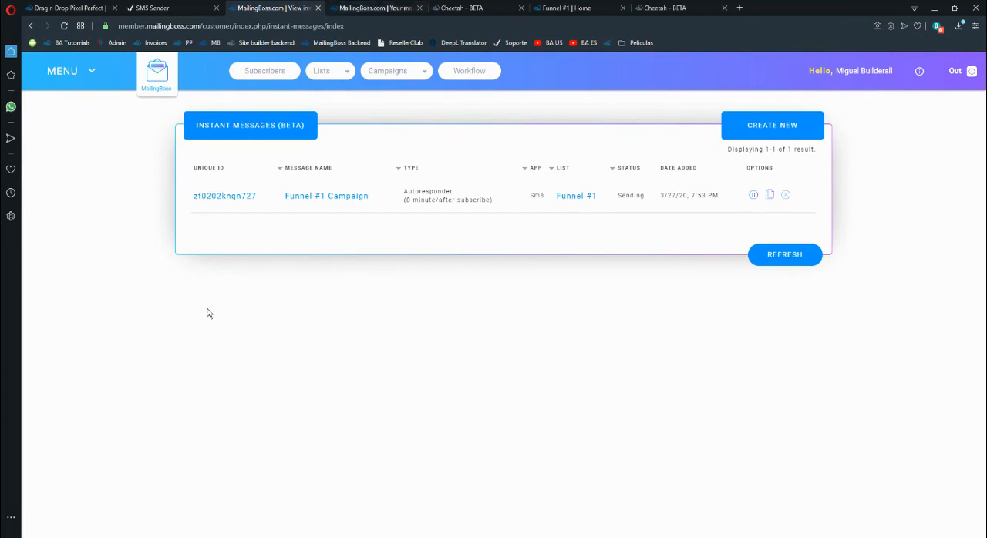